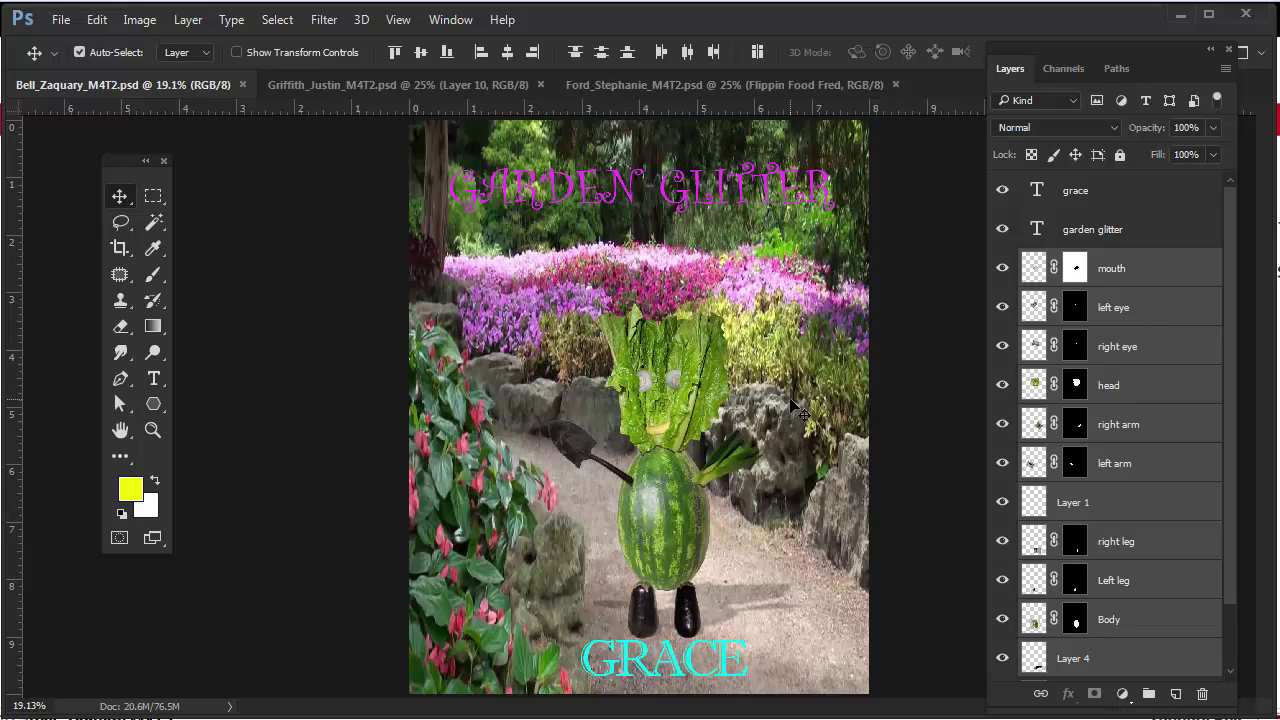
Enlarge the selected character layers to about 139.6% around the feet and shift the figure about 0.14 in horizontally toward the poster's right edge
{"action": "key", "text": "ctrl+t"}
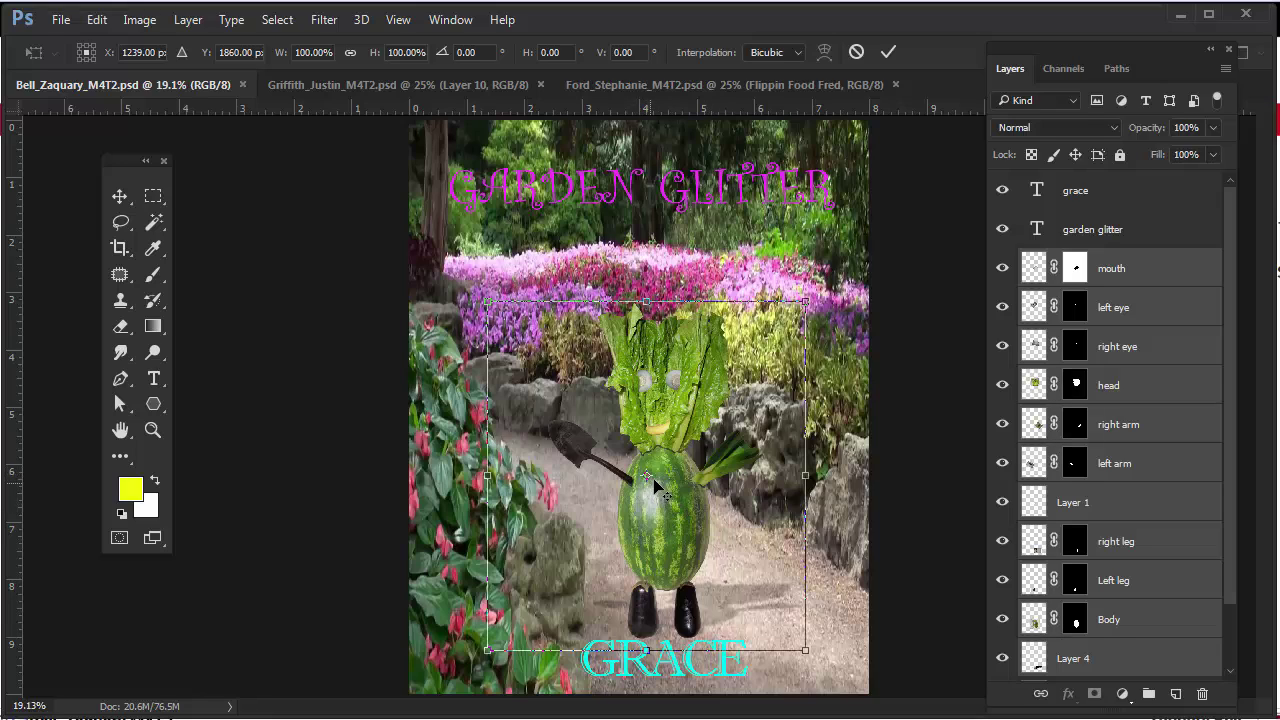
{"action": "left_click_drag", "start_coordinate": [659, 487], "coordinate": [667, 632]}
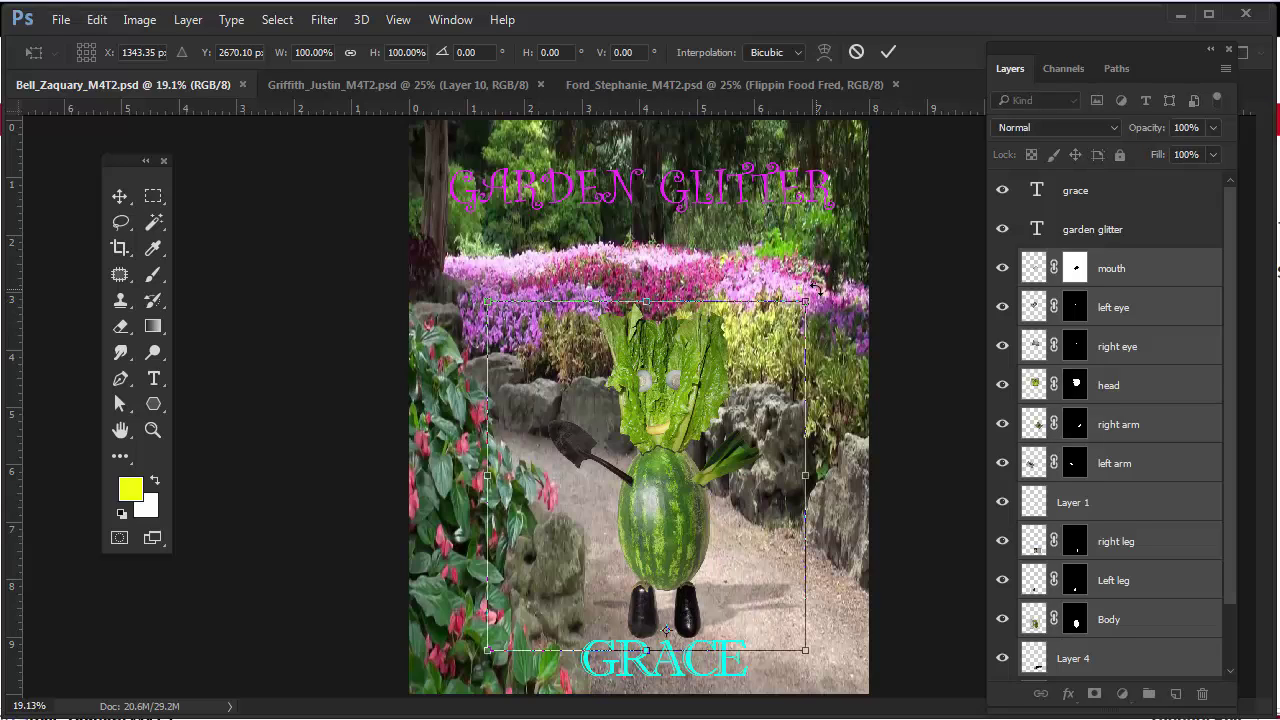
{"action": "left_click_drag", "start_coordinate": [806, 298], "coordinate": [856, 160]}
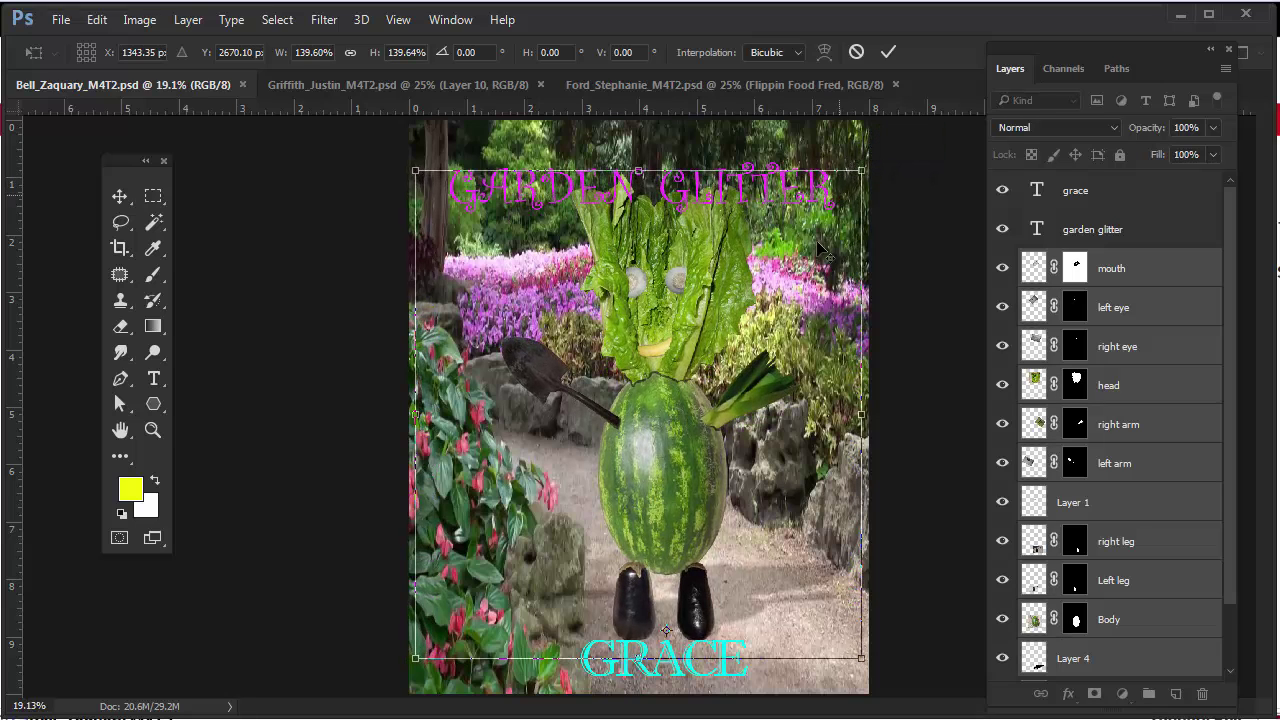
{"action": "left_click_drag", "start_coordinate": [686, 516], "coordinate": [694, 516]}
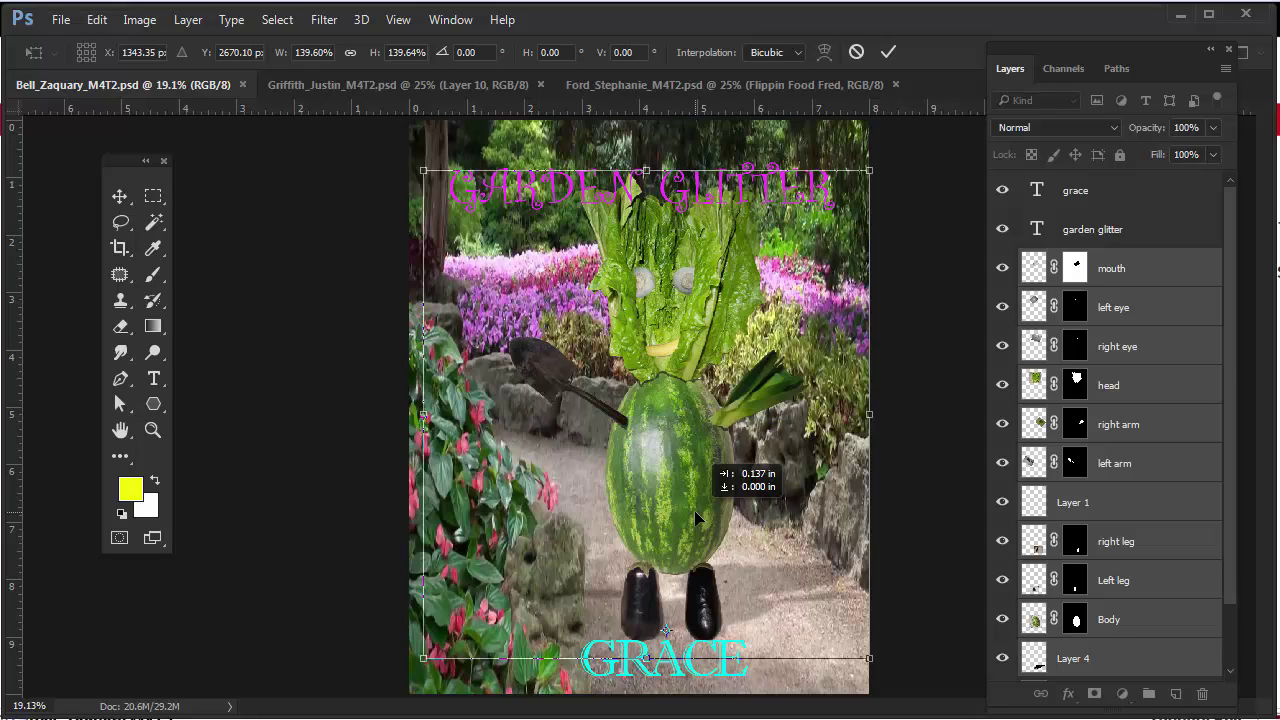
{"action": "left_click_drag", "start_coordinate": [695, 511], "coordinate": [695, 511]}
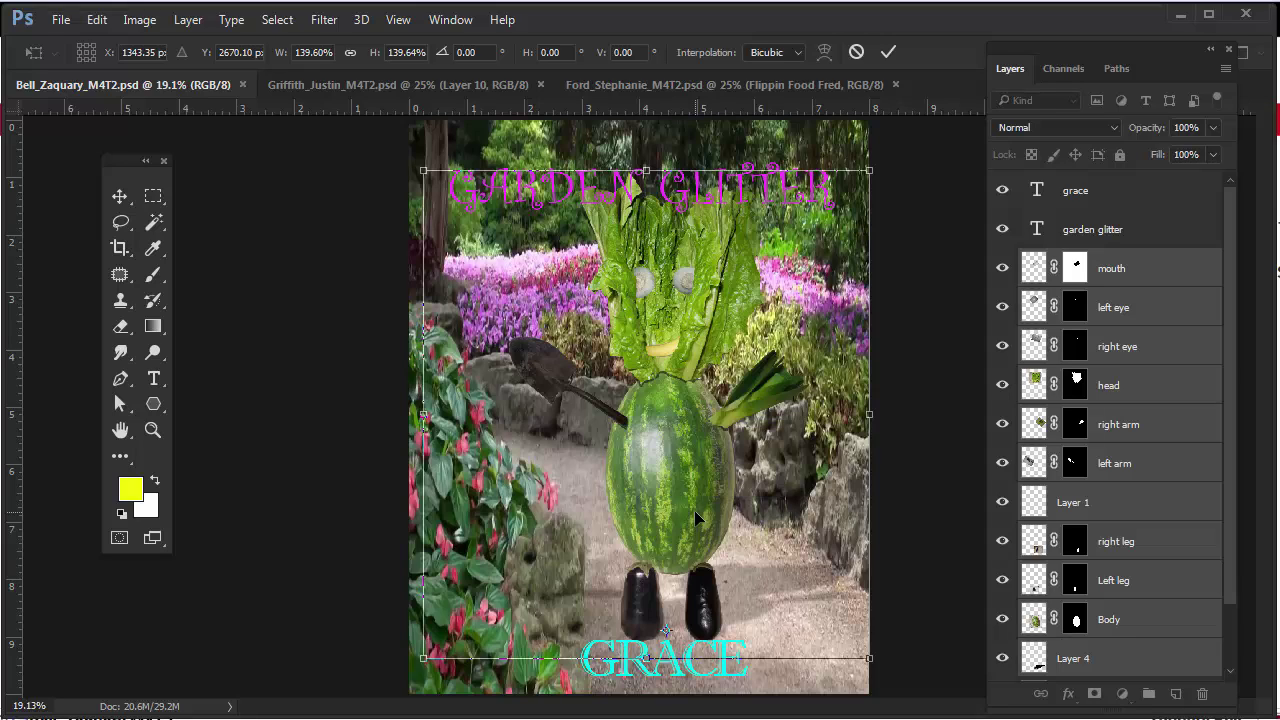
{"action": "key", "text": "Return"}
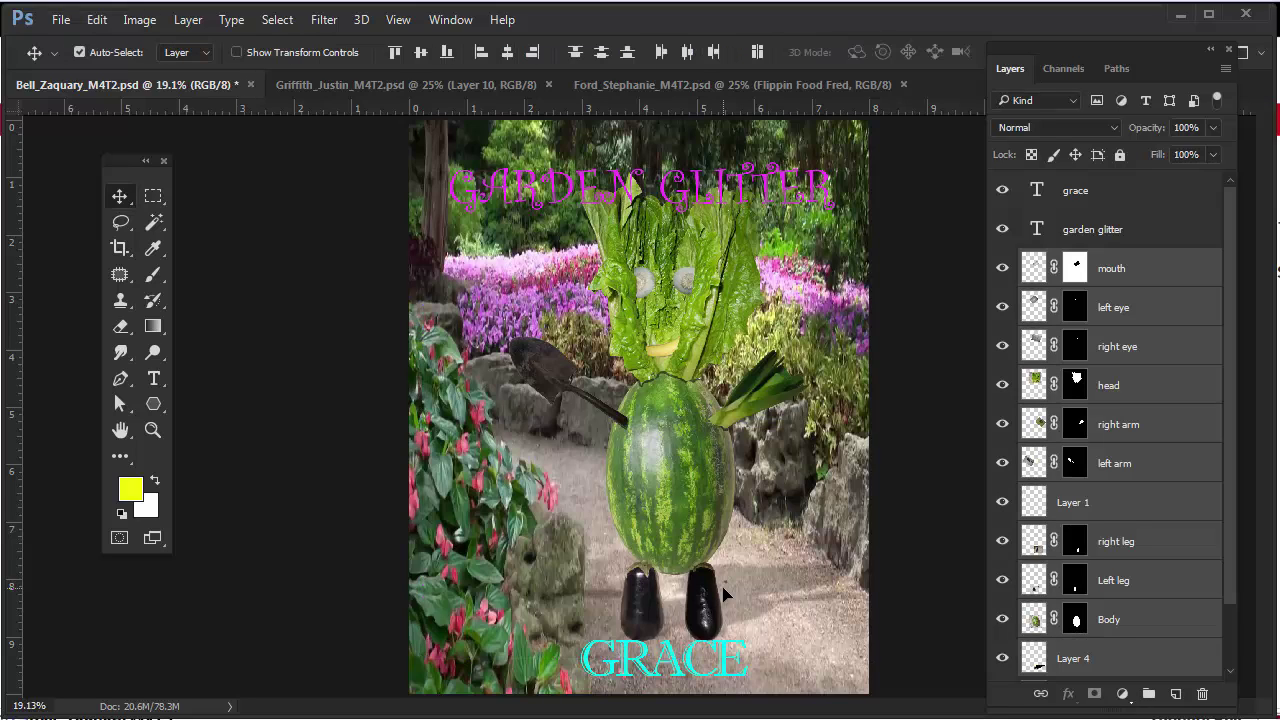
Split the GARDEN GLITTER title into two lines by replacing the space between the words with a line break
{"action": "left_click", "coordinate": [552, 178]}
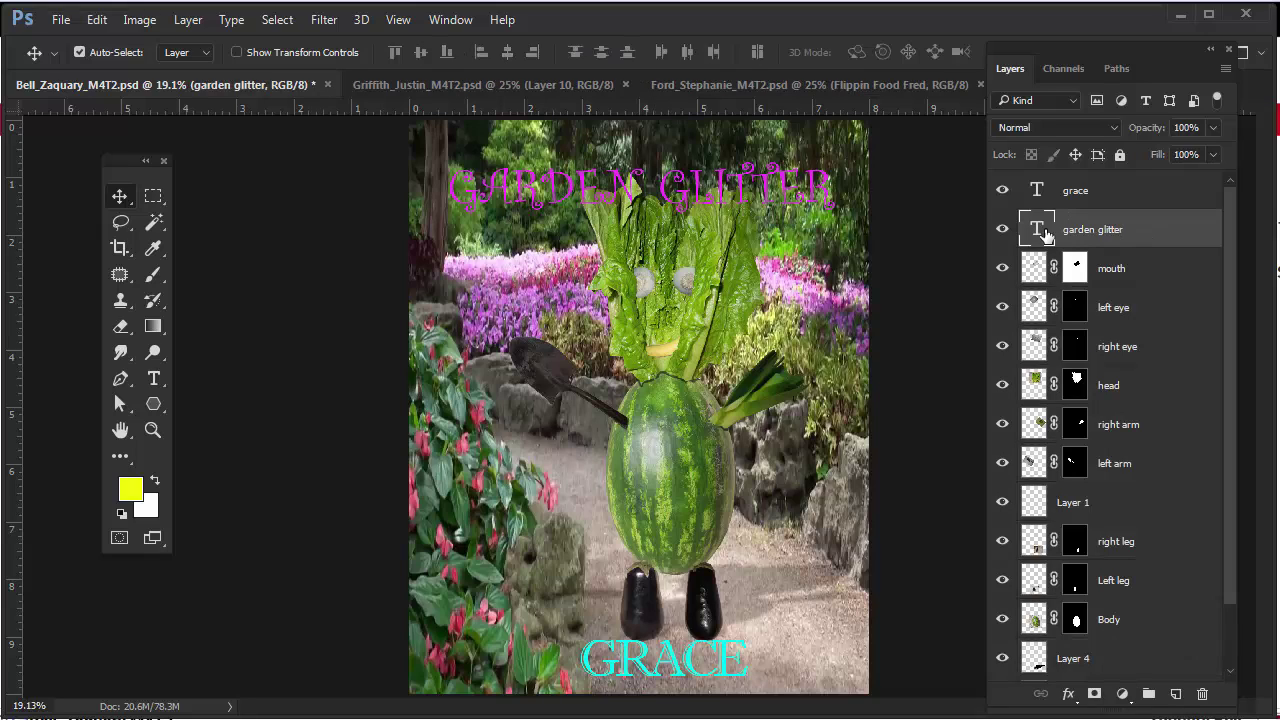
{"action": "left_click", "coordinate": [1001, 232]}
{"action": "left_click", "coordinate": [1001, 232]}
{"action": "left_click", "coordinate": [153, 378]}
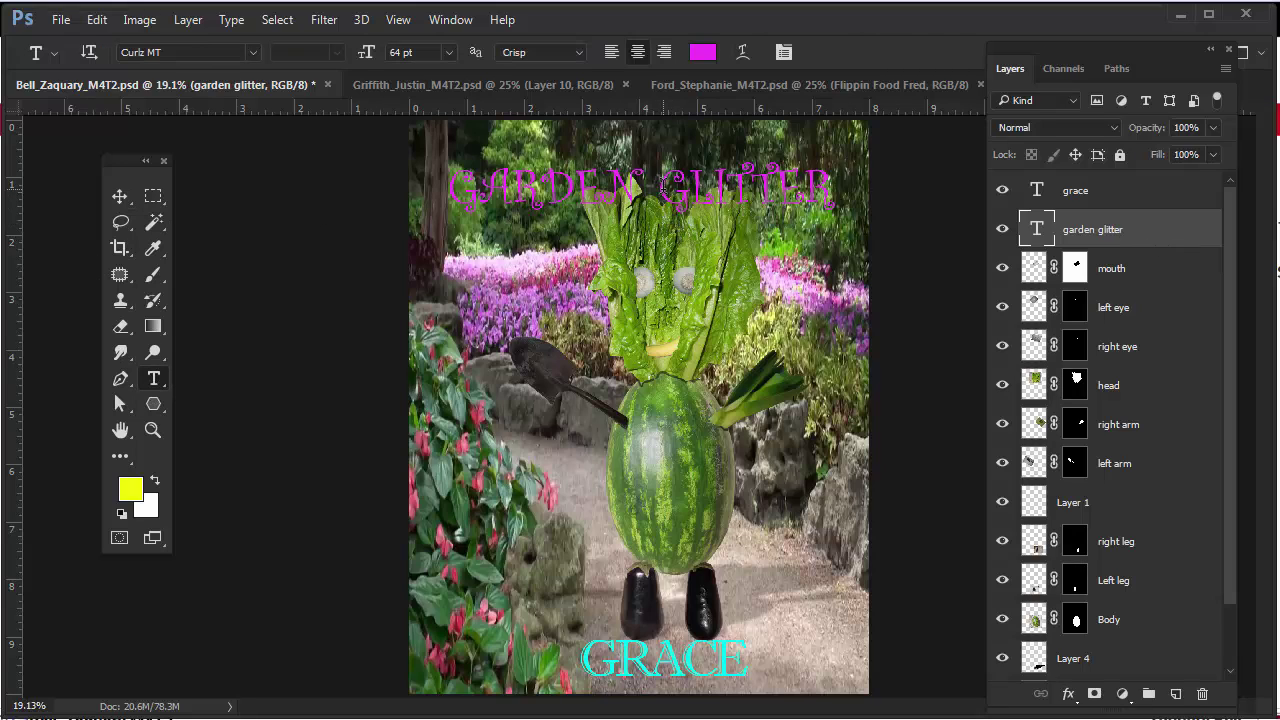
{"action": "left_click", "coordinate": [663, 185]}
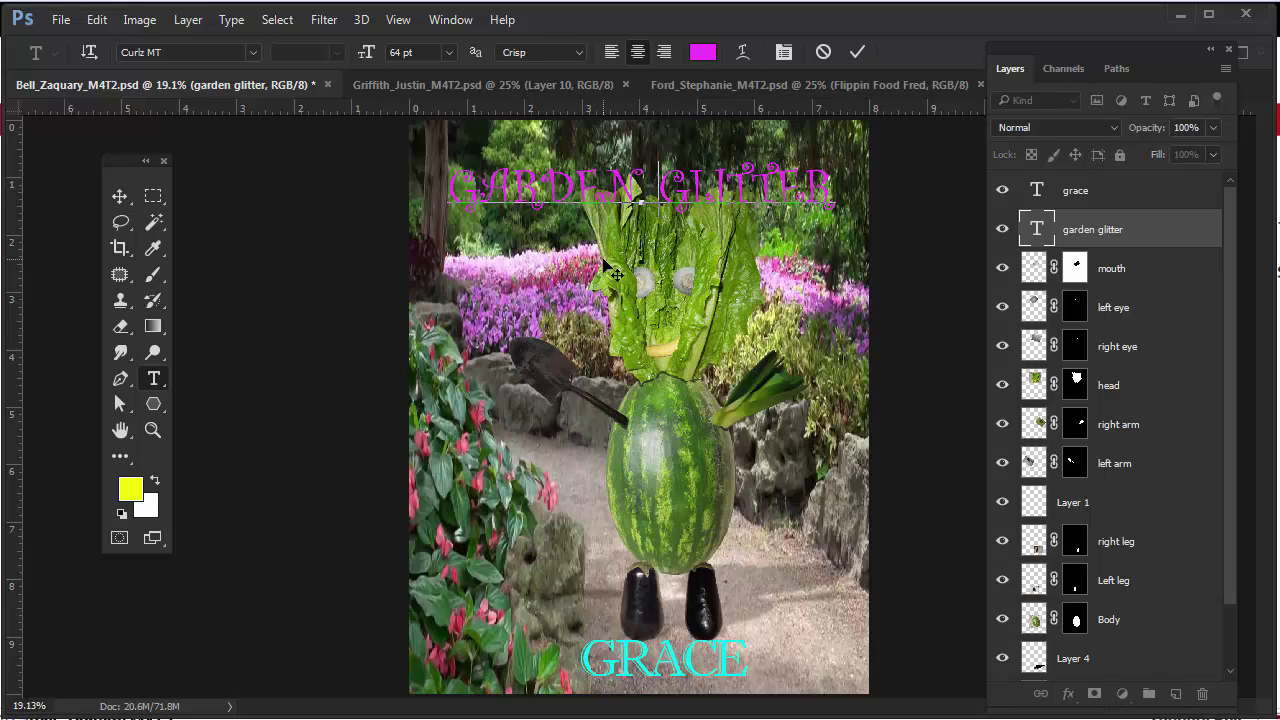
{"action": "key", "text": "BackSpace"}
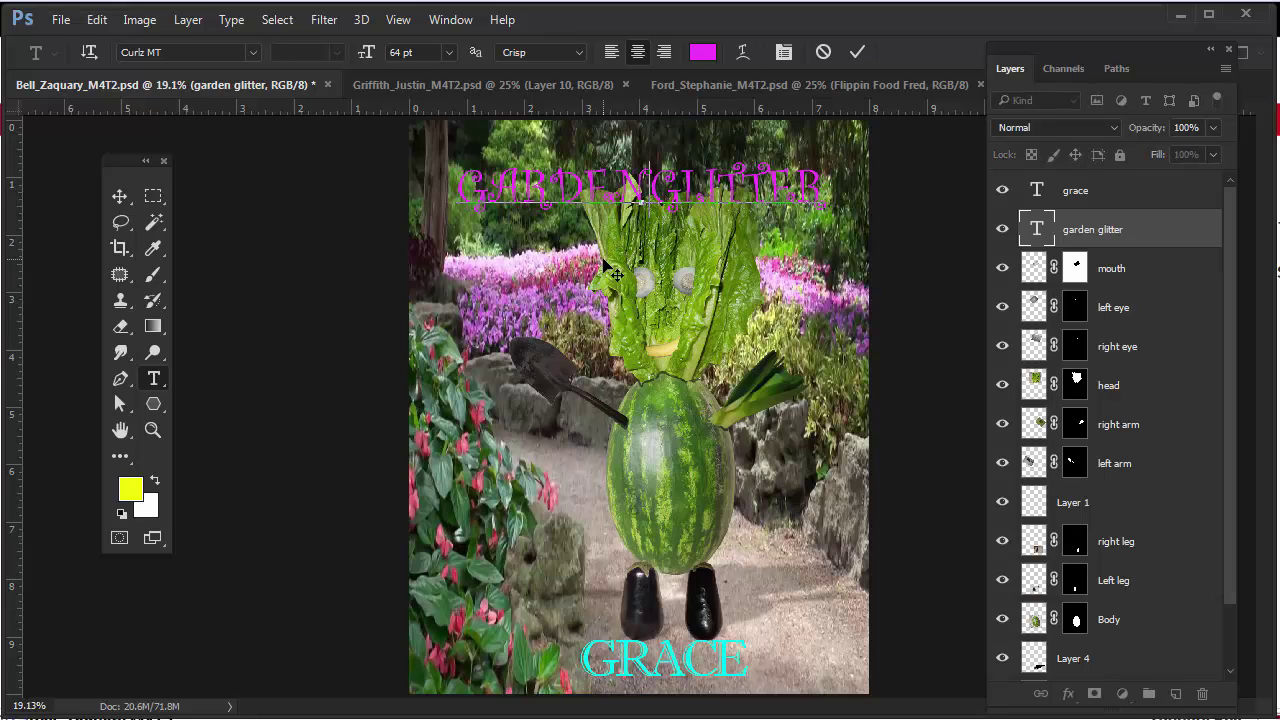
{"action": "key", "text": "Return"}
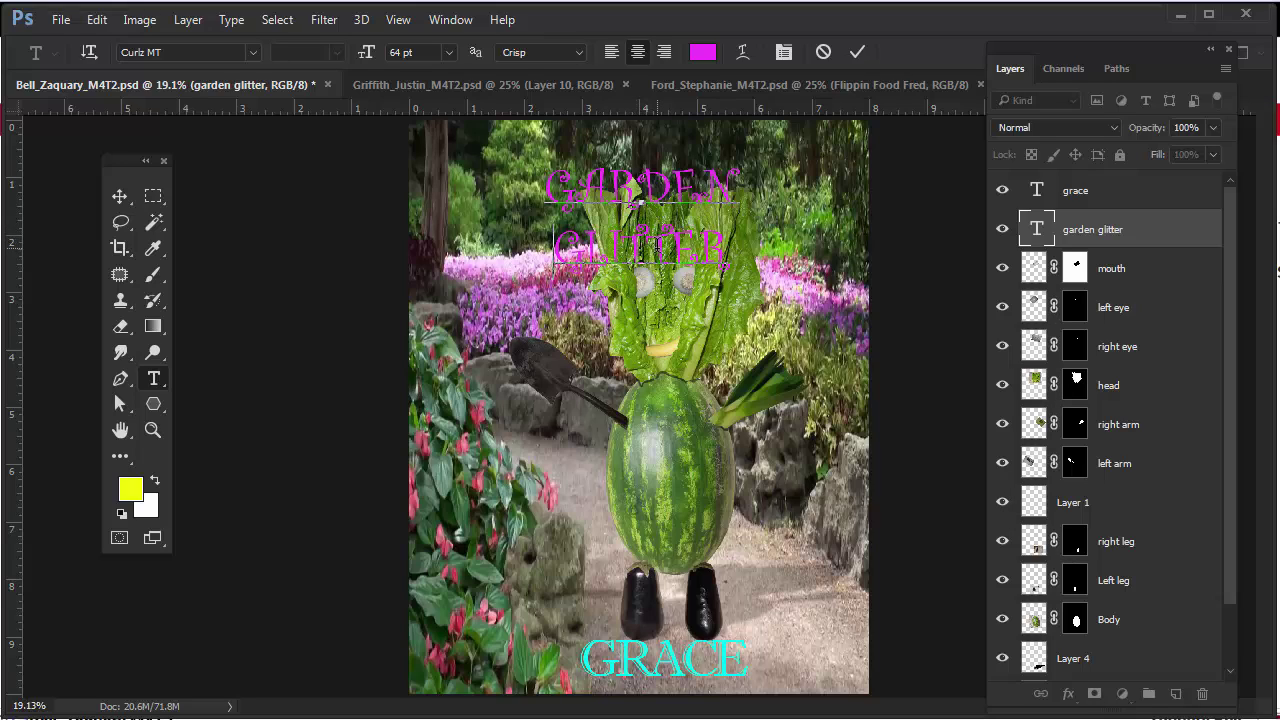
Scale the two-line GARDEN GLITTER title up proportionally to about 185.71% around its centre
{"action": "left_click", "coordinate": [119, 197]}
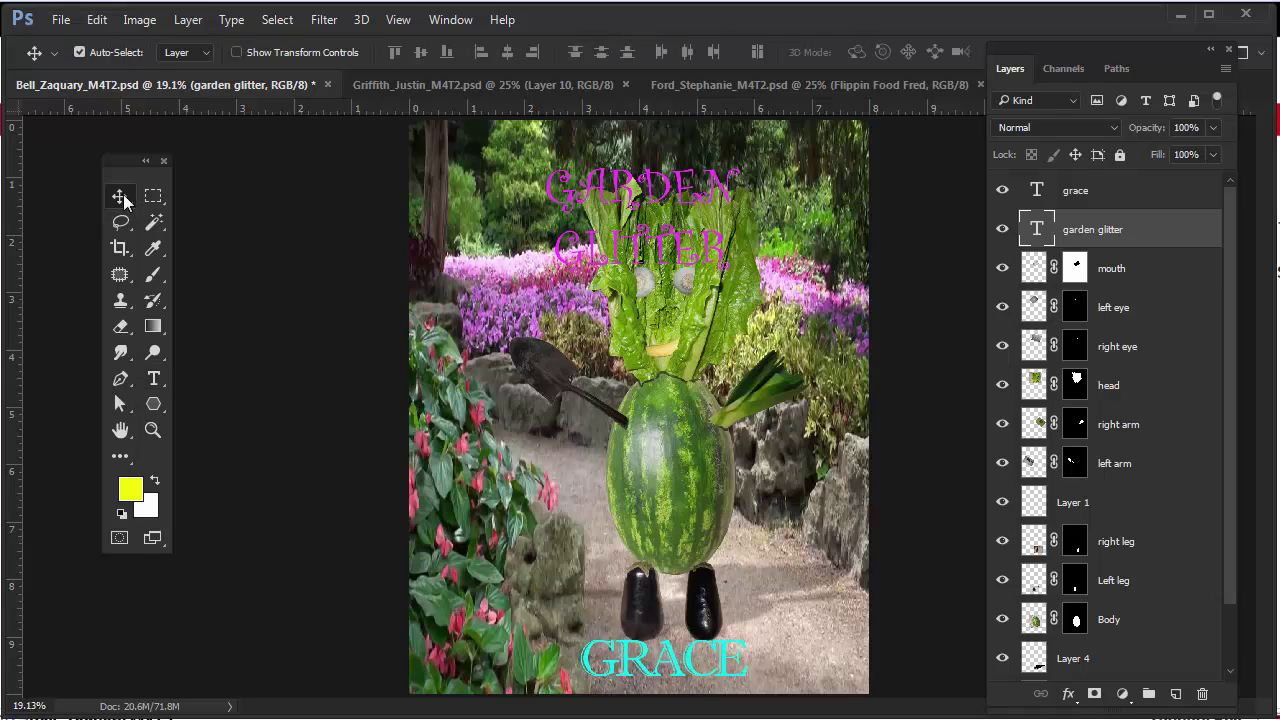
{"action": "key", "text": "ctrl+t"}
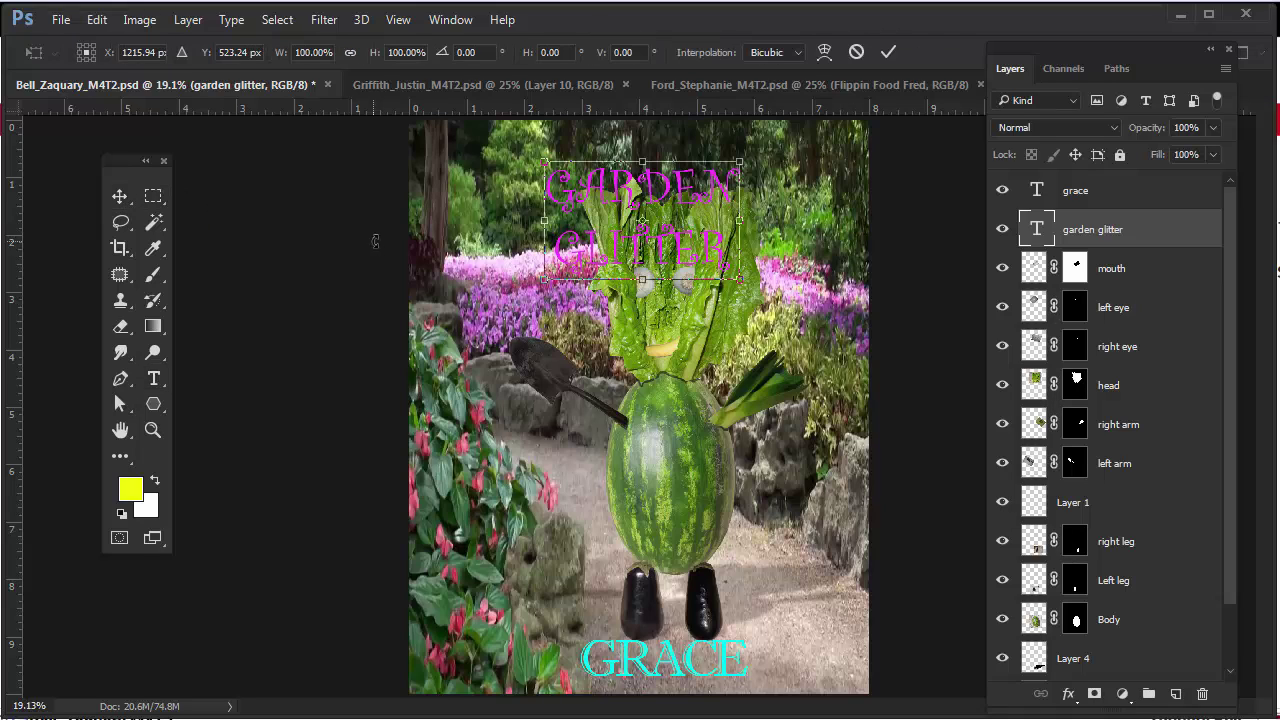
{"action": "left_click_drag", "start_coordinate": [735, 280], "coordinate": [823, 327]}
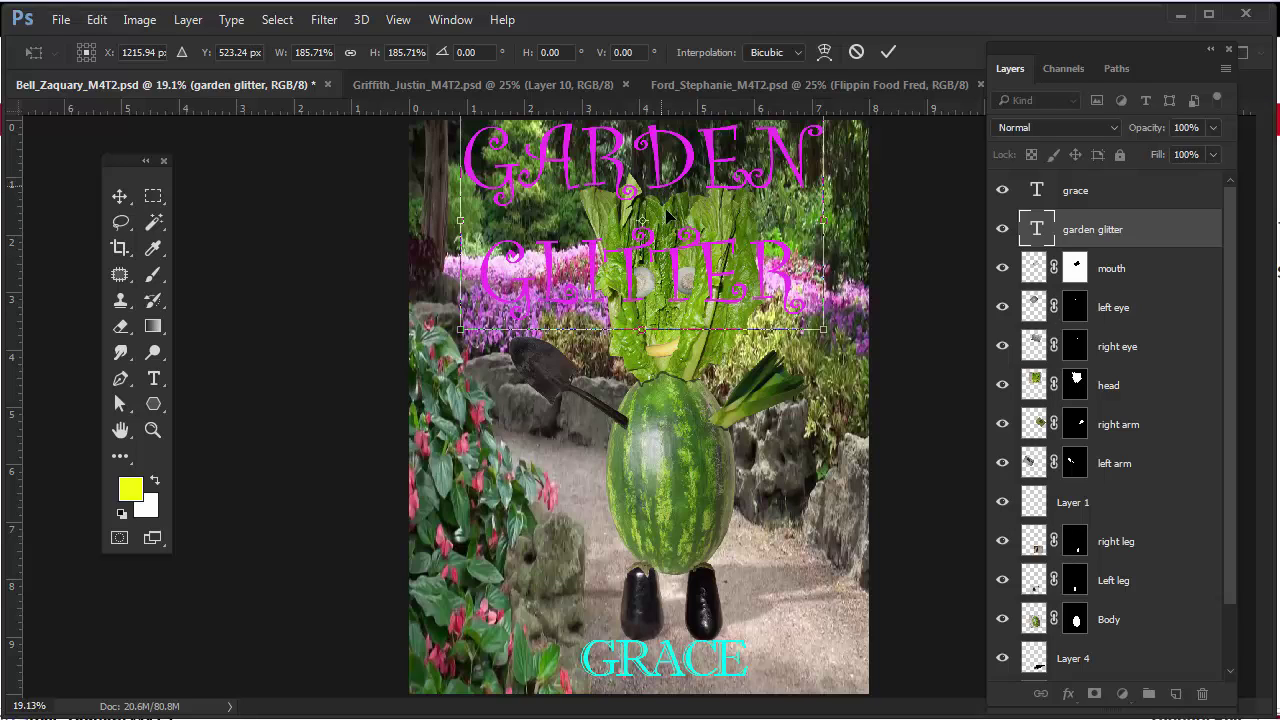
{"action": "key", "text": "Return"}
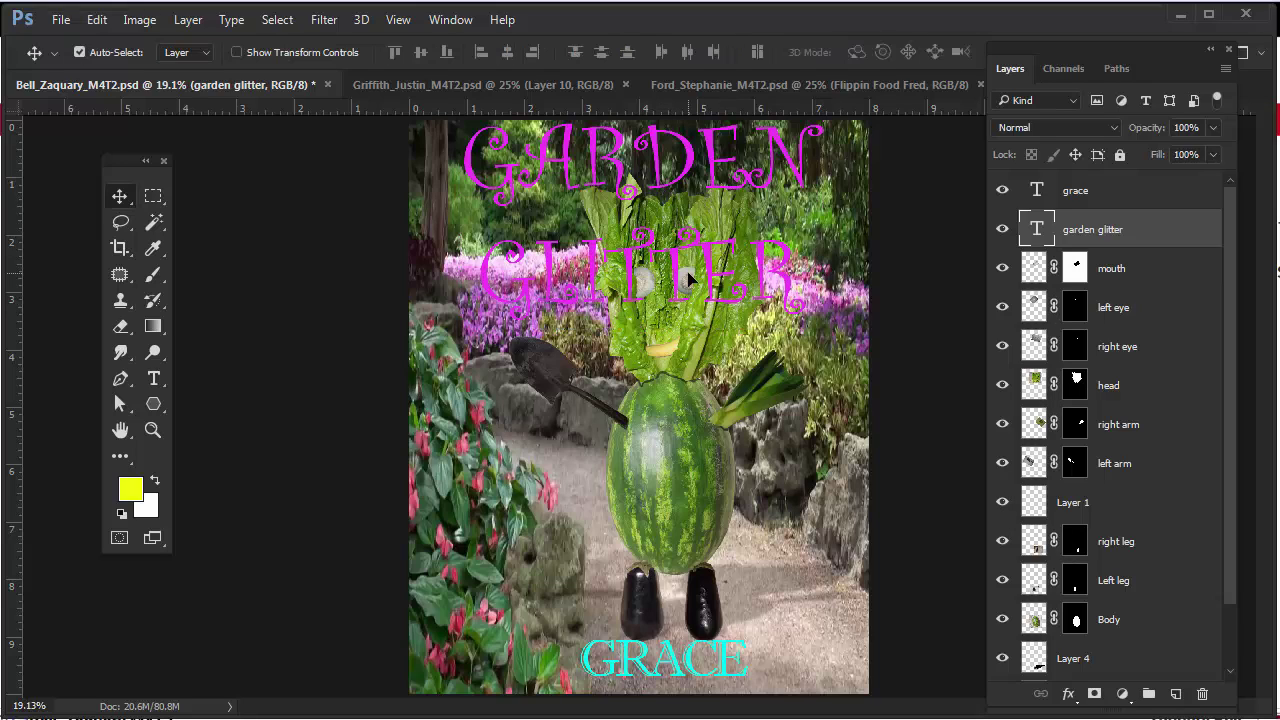
Tighten the leading of the entire GARDEN GLITTER title to 106.01 pt
{"action": "left_click", "coordinate": [154, 378]}
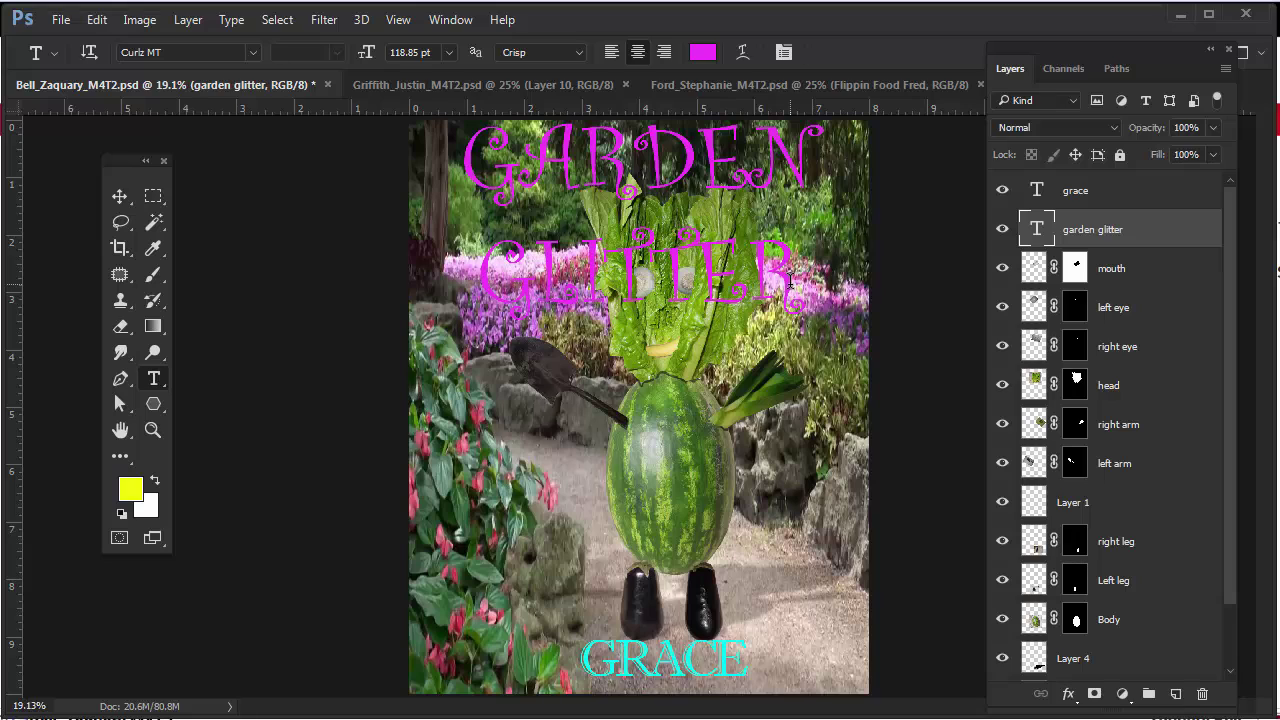
{"action": "left_click_drag", "start_coordinate": [790, 285], "coordinate": [416, 182]}
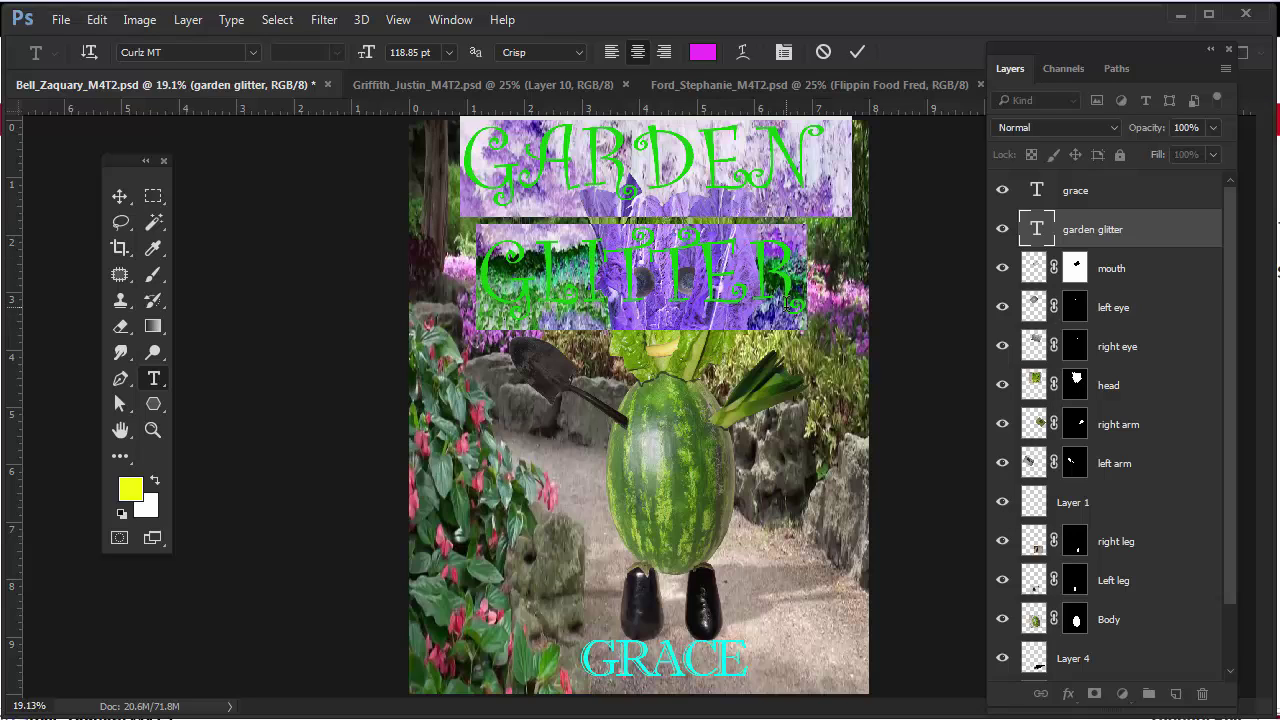
{"action": "key", "text": "ctrl+t"}
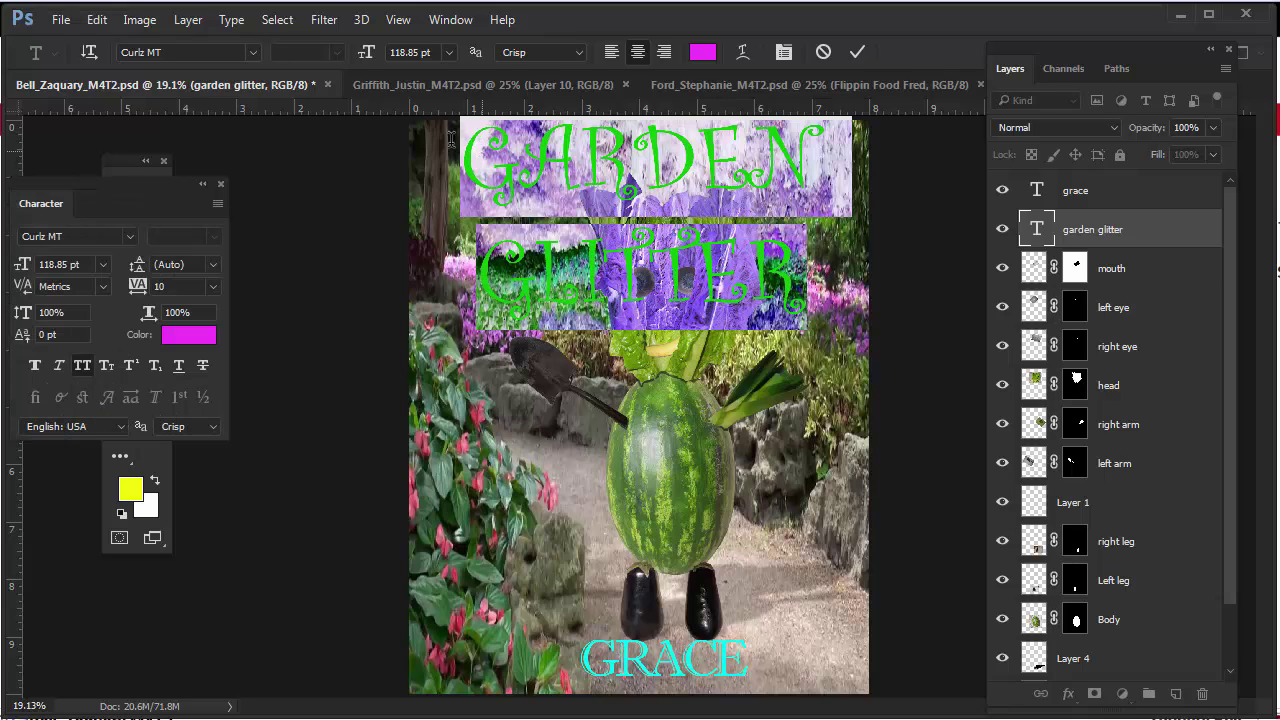
{"action": "left_click_drag", "start_coordinate": [140, 180], "coordinate": [262, 175]}
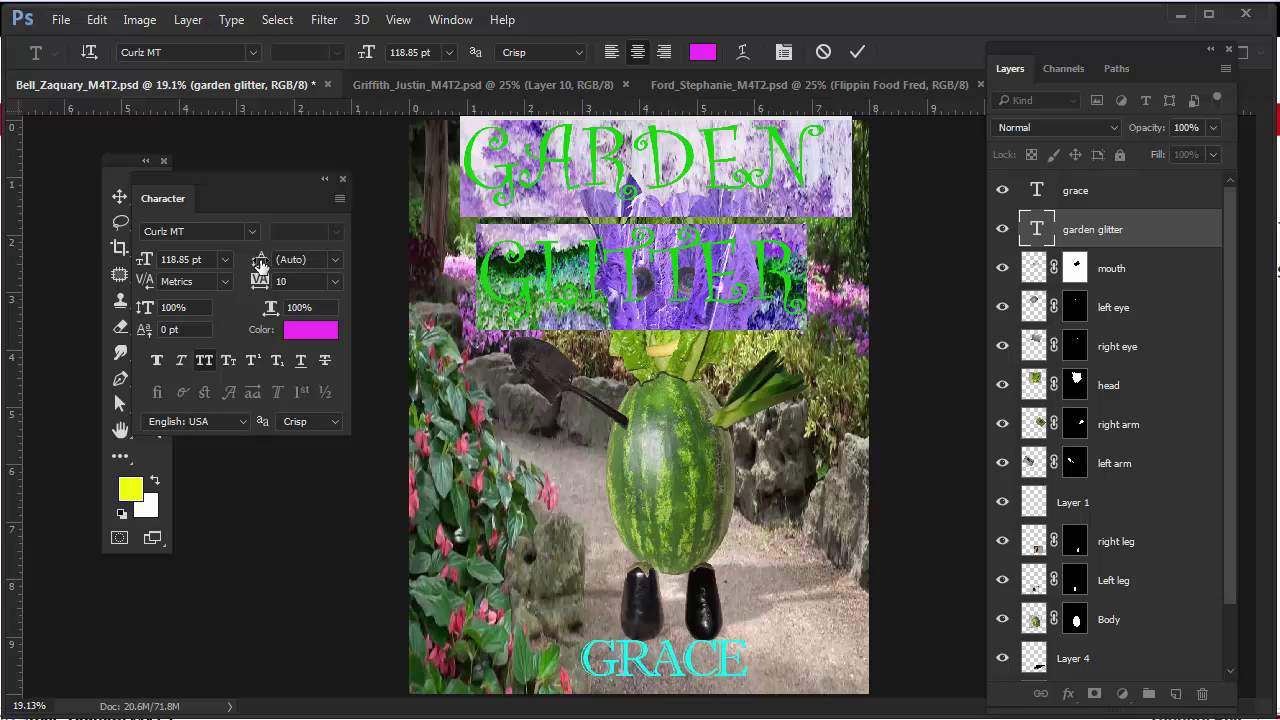
{"action": "left_click_drag", "start_coordinate": [260, 262], "coordinate": [364, 262]}
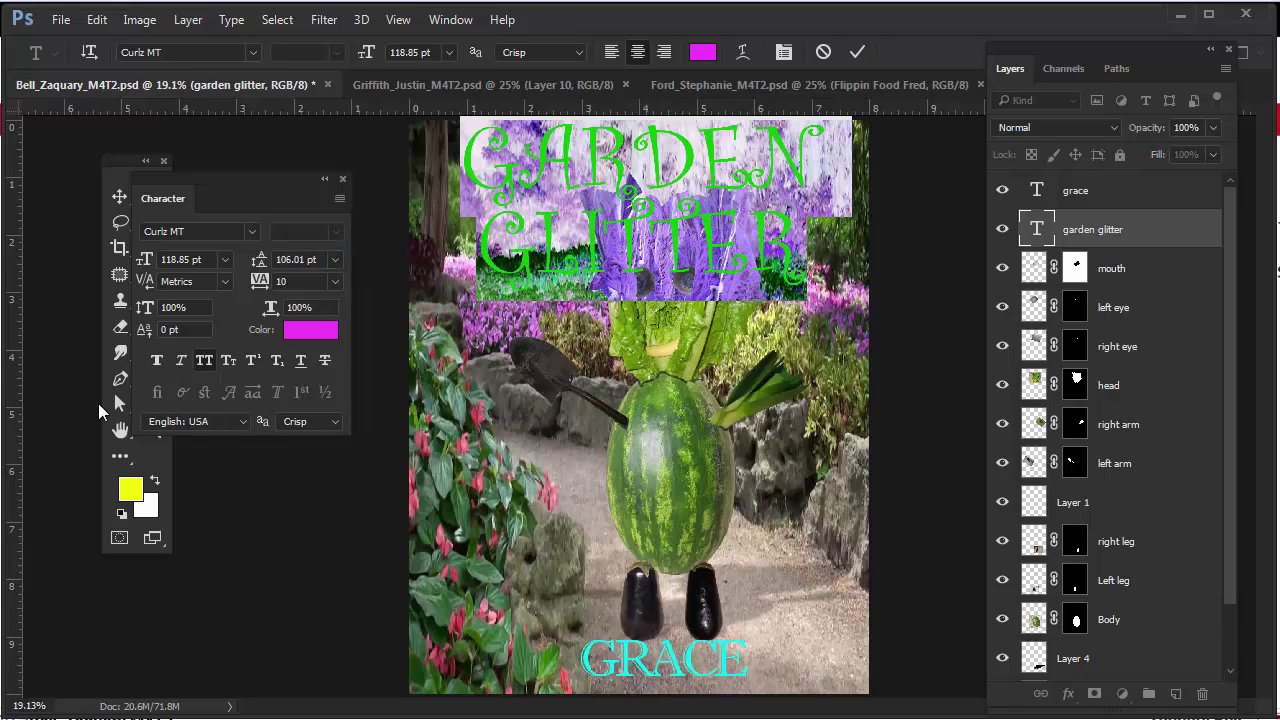
{"action": "key", "text": "ctrl+Return"}
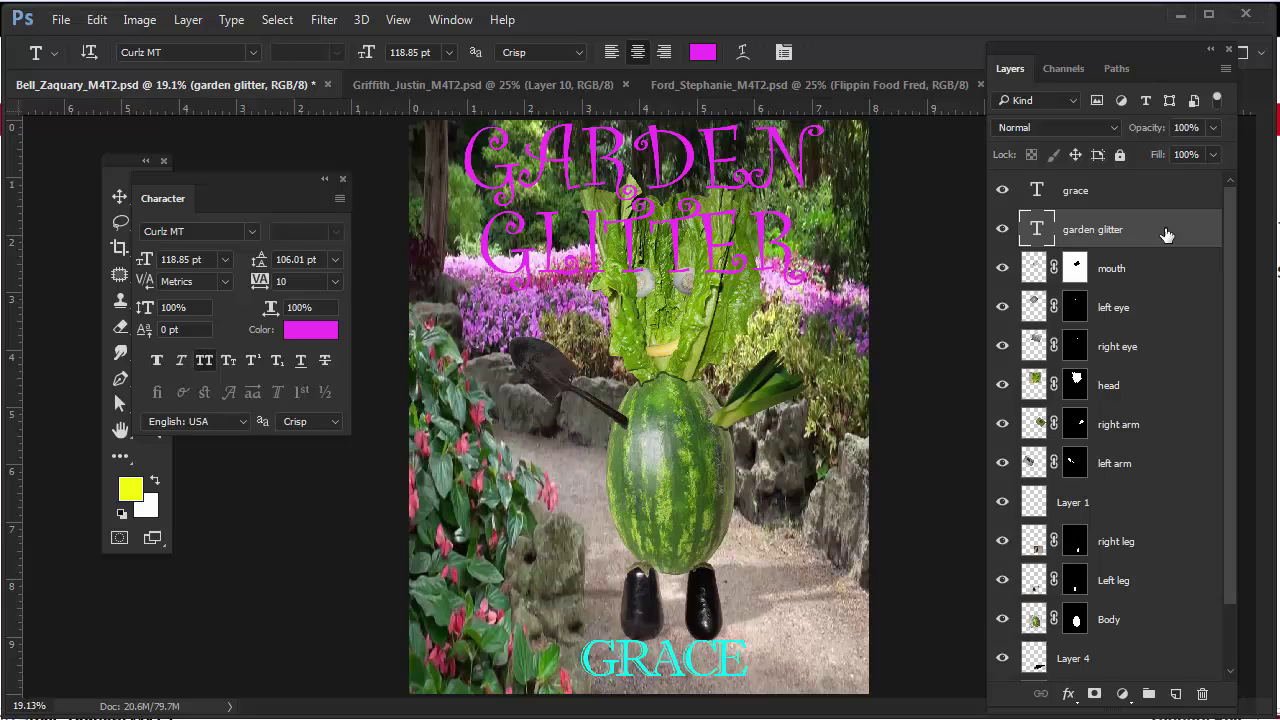
Try the garden glitter title beneath the Body layer, and return it to just above the mouth layer
{"action": "left_click_drag", "start_coordinate": [1166, 234], "coordinate": [1127, 634]}
{"action": "scroll", "coordinate": [1130, 636], "scroll_direction": "down", "scroll_amount": 1}
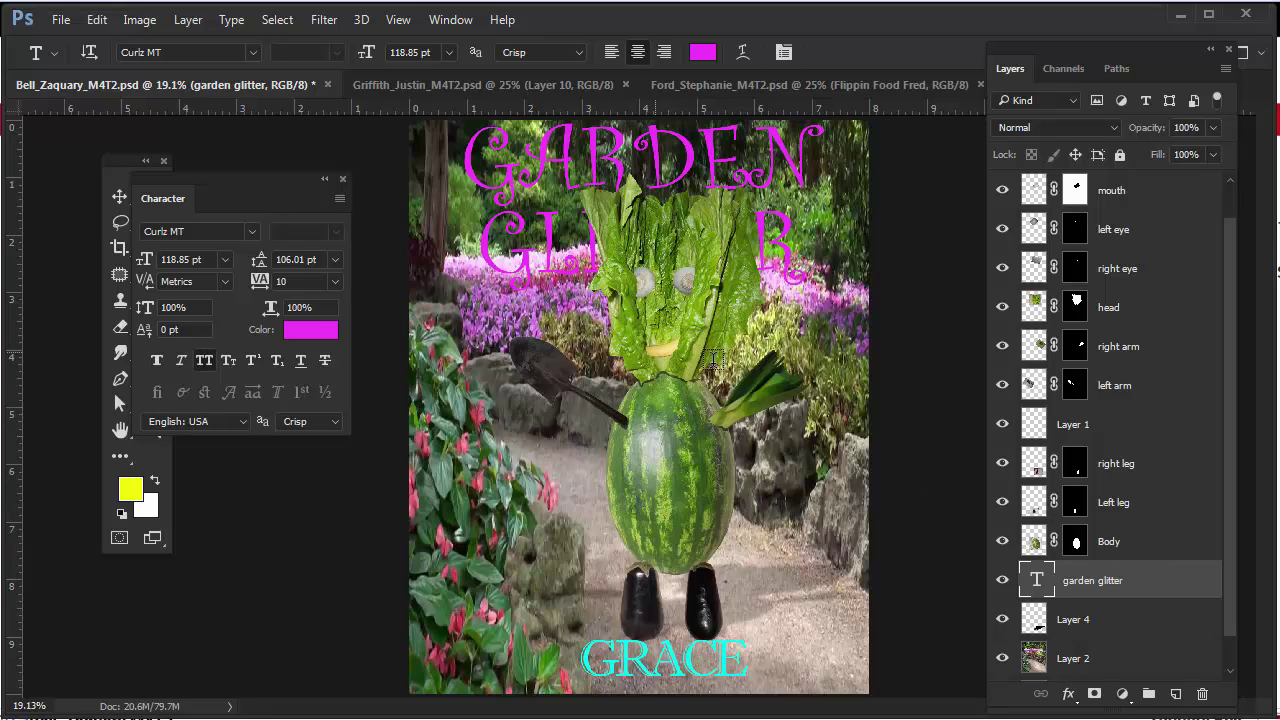
{"action": "left_click_drag", "start_coordinate": [1134, 583], "coordinate": [1137, 184]}
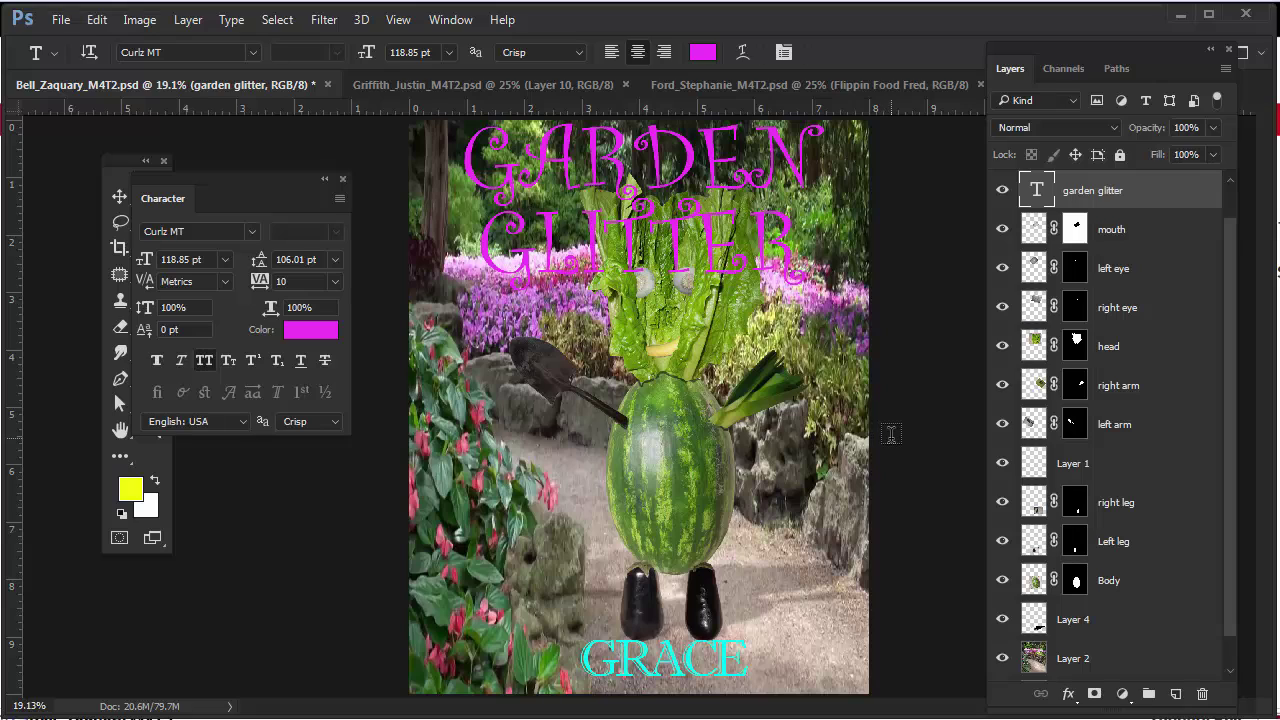
Add a drop shadow and a green outside stroke of 6 px to the garden glitter title
{"action": "double_click", "coordinate": [1168, 195]}
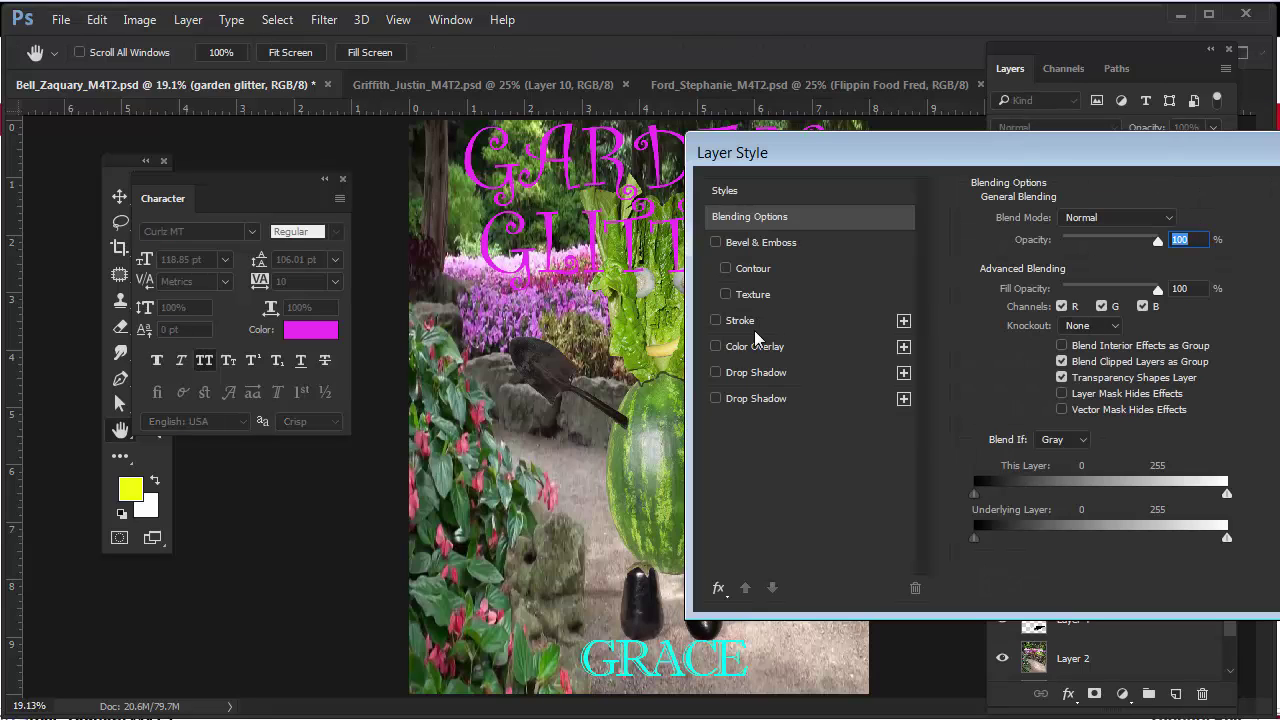
{"action": "left_click_drag", "start_coordinate": [869, 154], "coordinate": [604, 336]}
{"action": "left_click", "coordinate": [453, 577]}
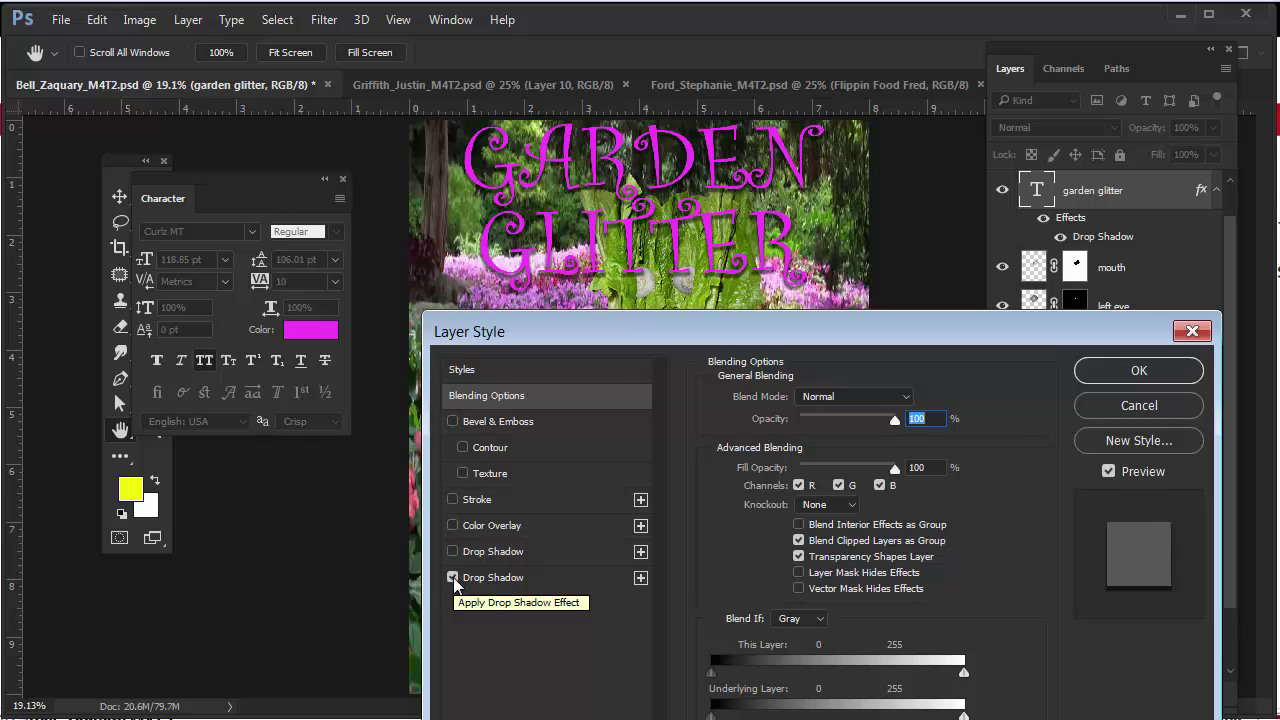
{"action": "left_click", "coordinate": [453, 499]}
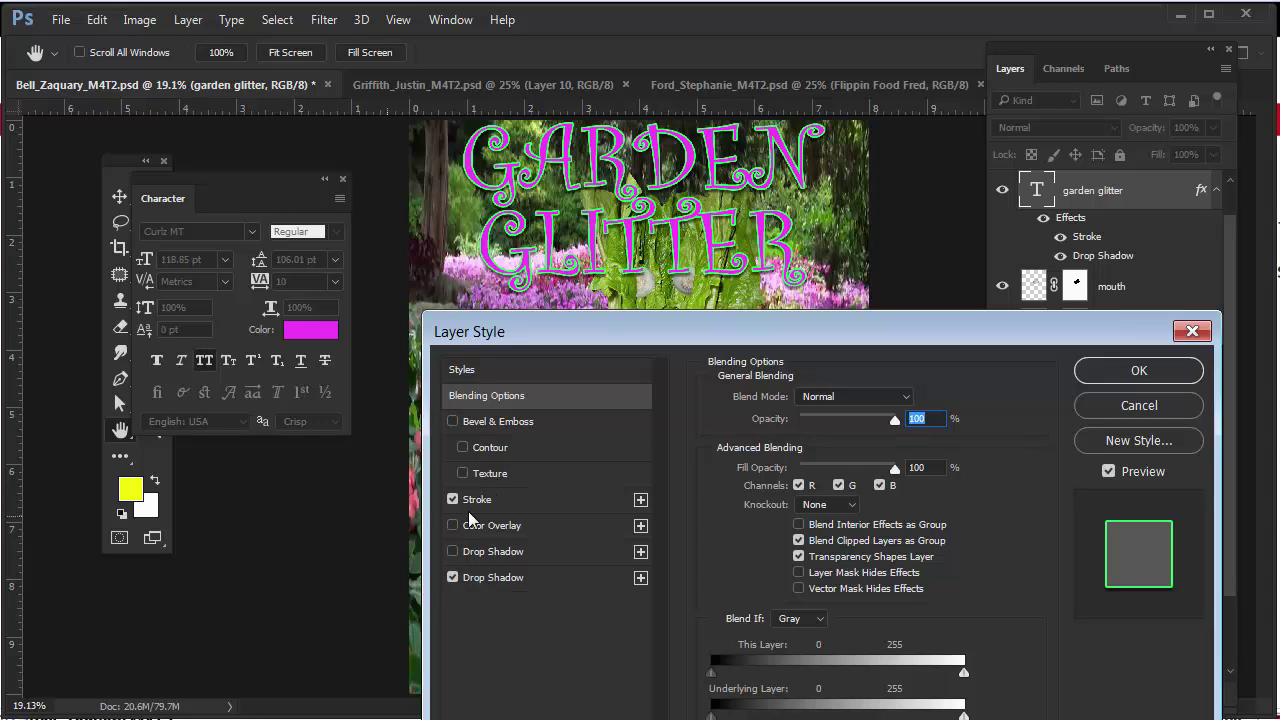
{"action": "left_click", "coordinate": [476, 499]}
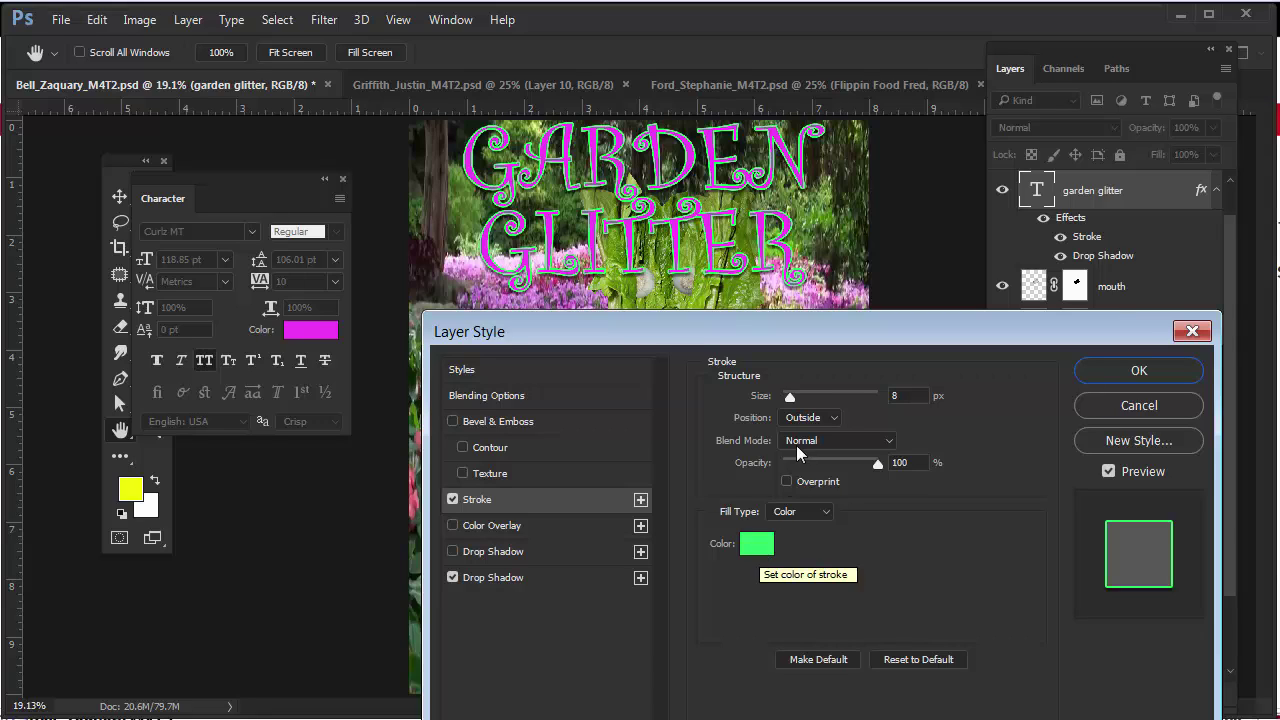
{"action": "left_click_drag", "start_coordinate": [791, 398], "coordinate": [788, 402]}
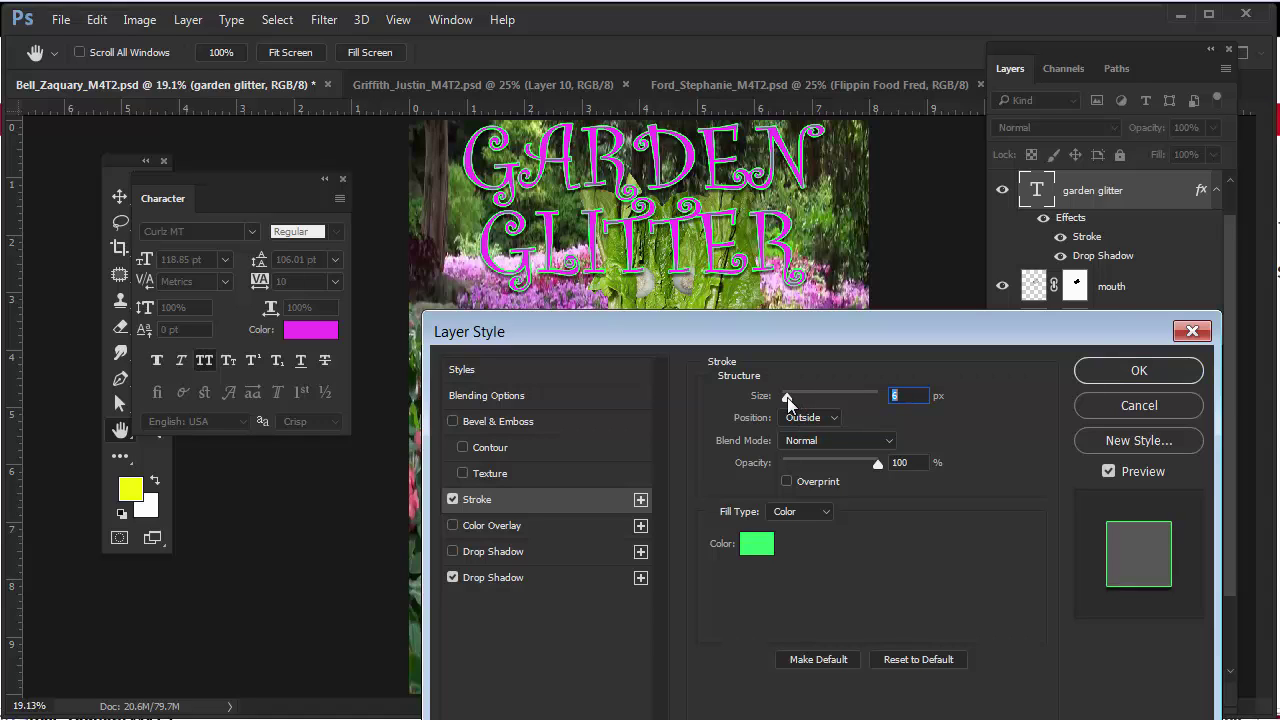
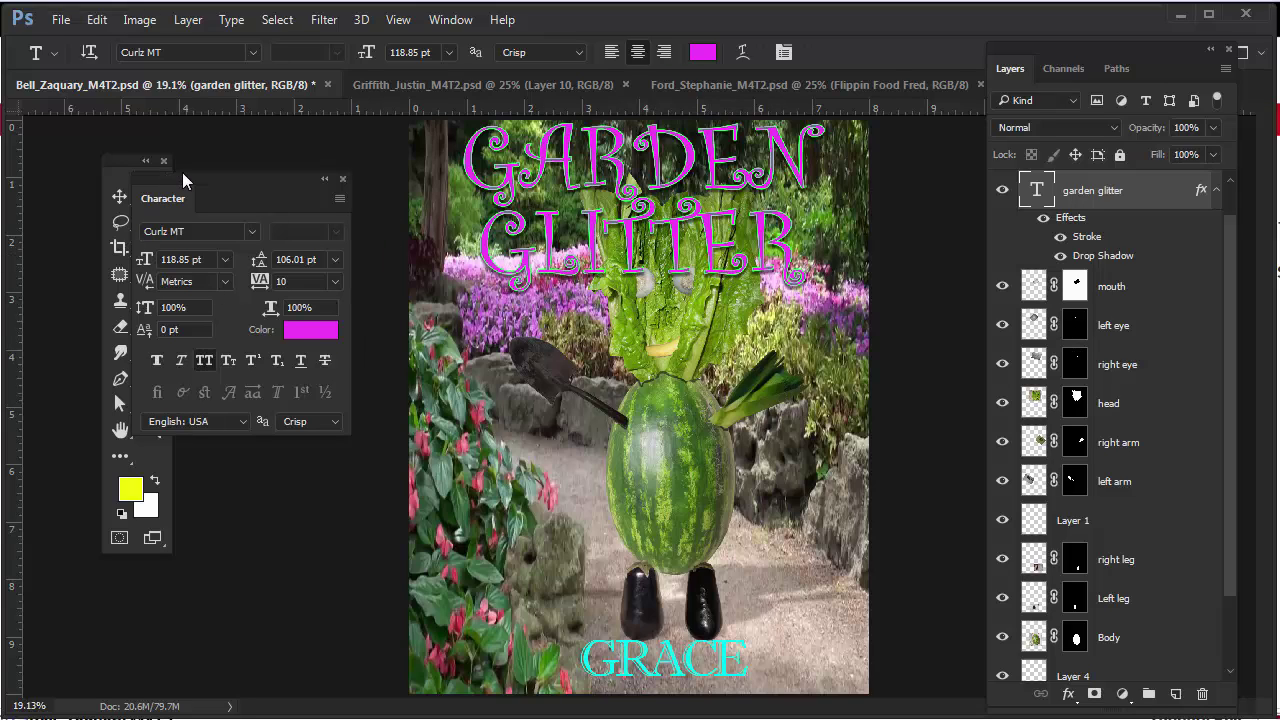
Separate the floating Character panel and the toolbox so they no longer overlap, and activate the Move tool
{"action": "left_click_drag", "start_coordinate": [183, 175], "coordinate": [245, 161]}
{"action": "left_click", "coordinate": [121, 198]}
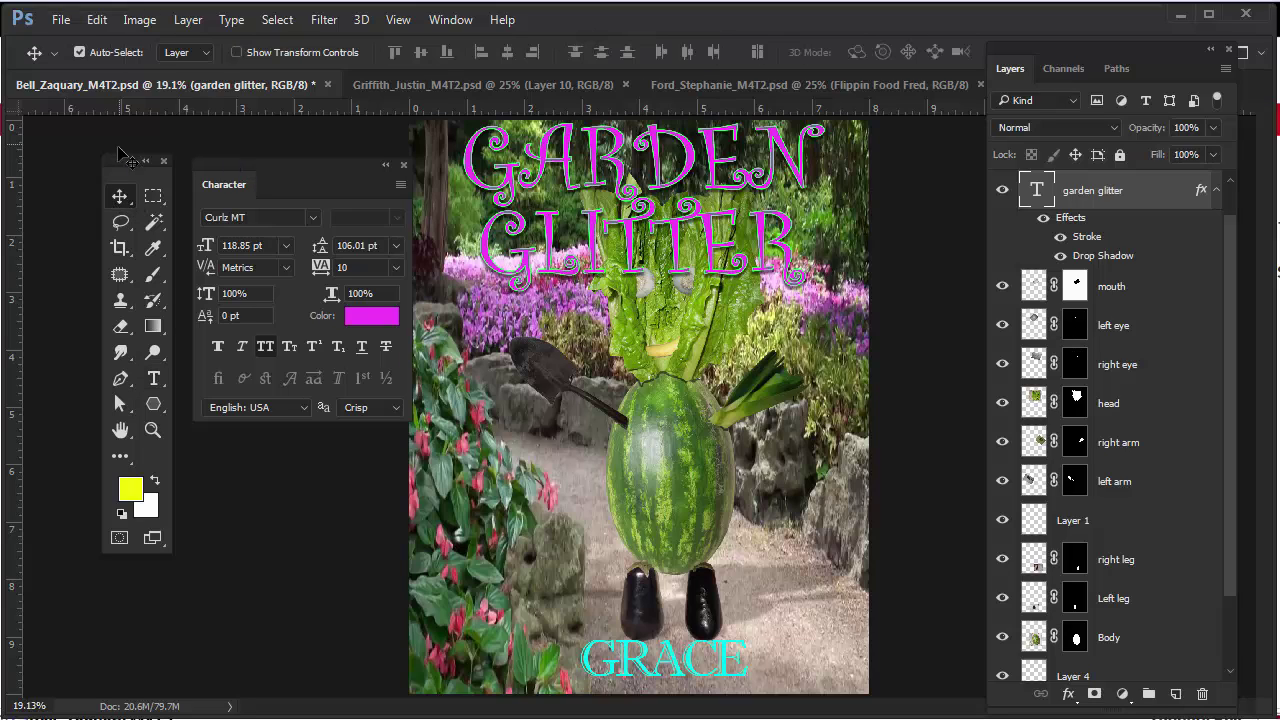
{"action": "left_click_drag", "start_coordinate": [128, 160], "coordinate": [106, 148]}
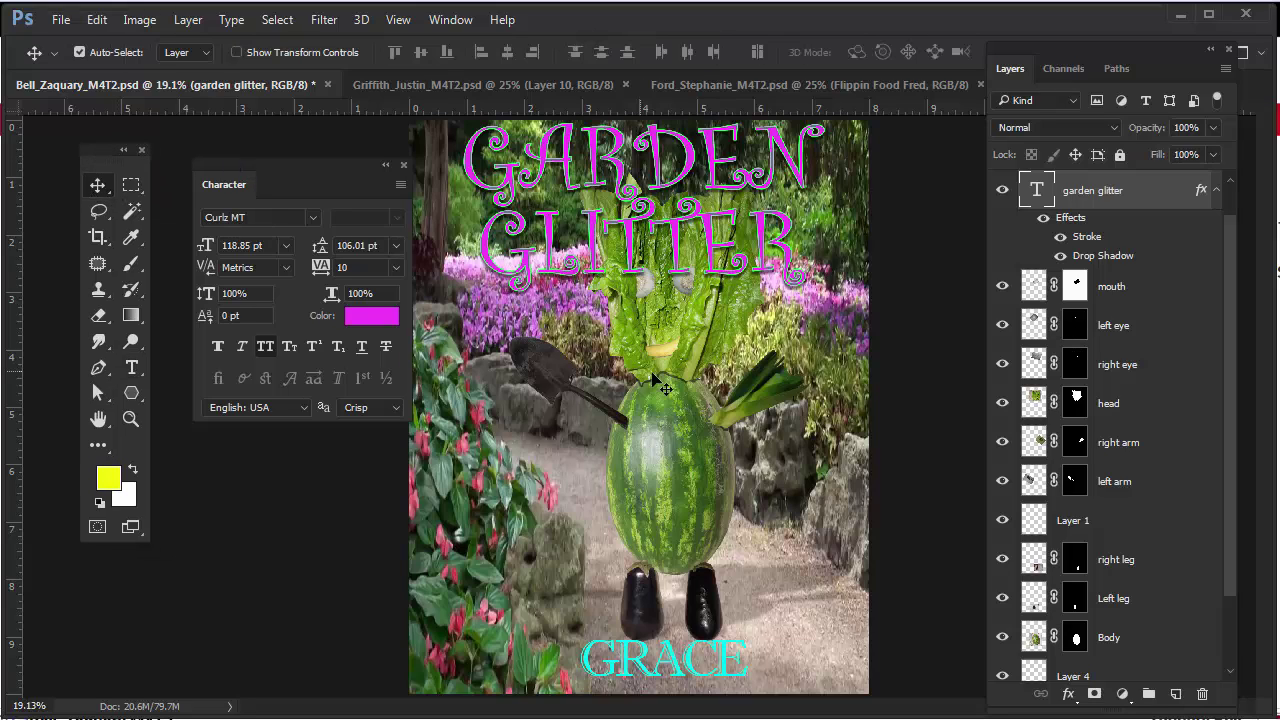
Scale all layers from mouth to Layer 4 down slightly around the character's feet to lower the head beneath the title
{"action": "left_click", "coordinate": [1160, 291]}
{"action": "scroll", "coordinate": [1150, 541], "scroll_direction": "down", "scroll_amount": 2}
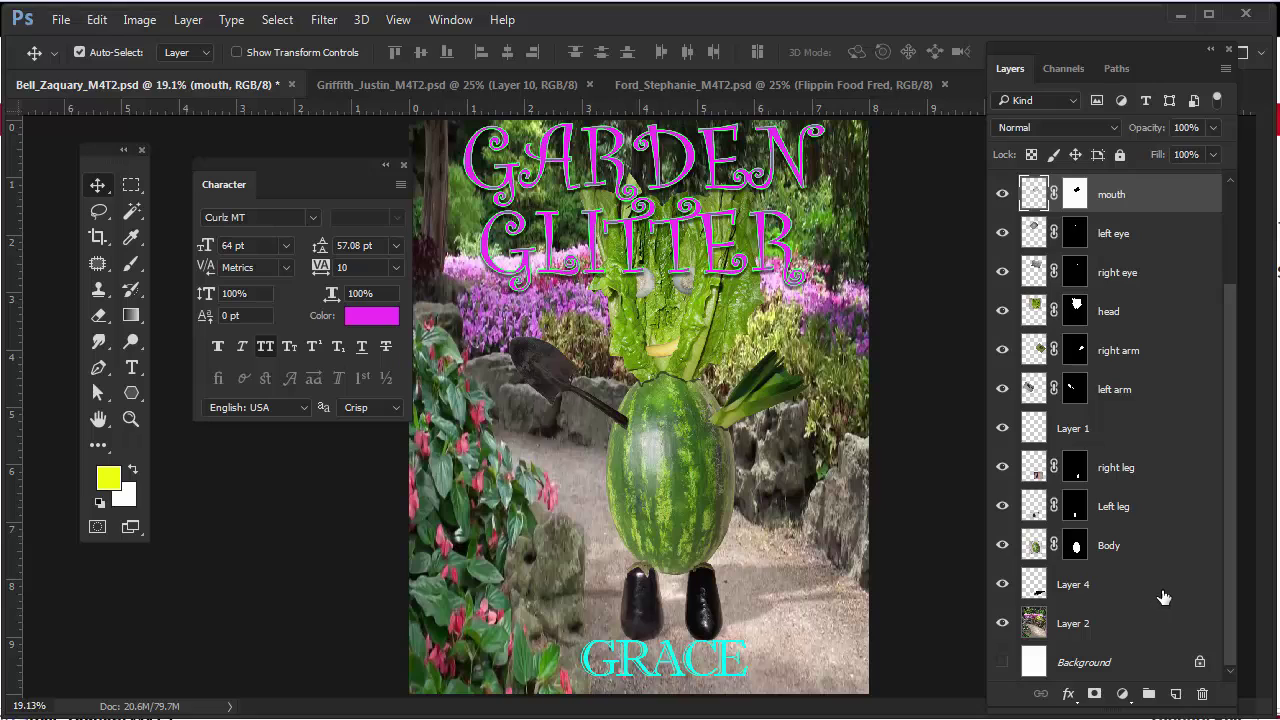
{"action": "left_click", "coordinate": [1163, 597], "text": "shift"}
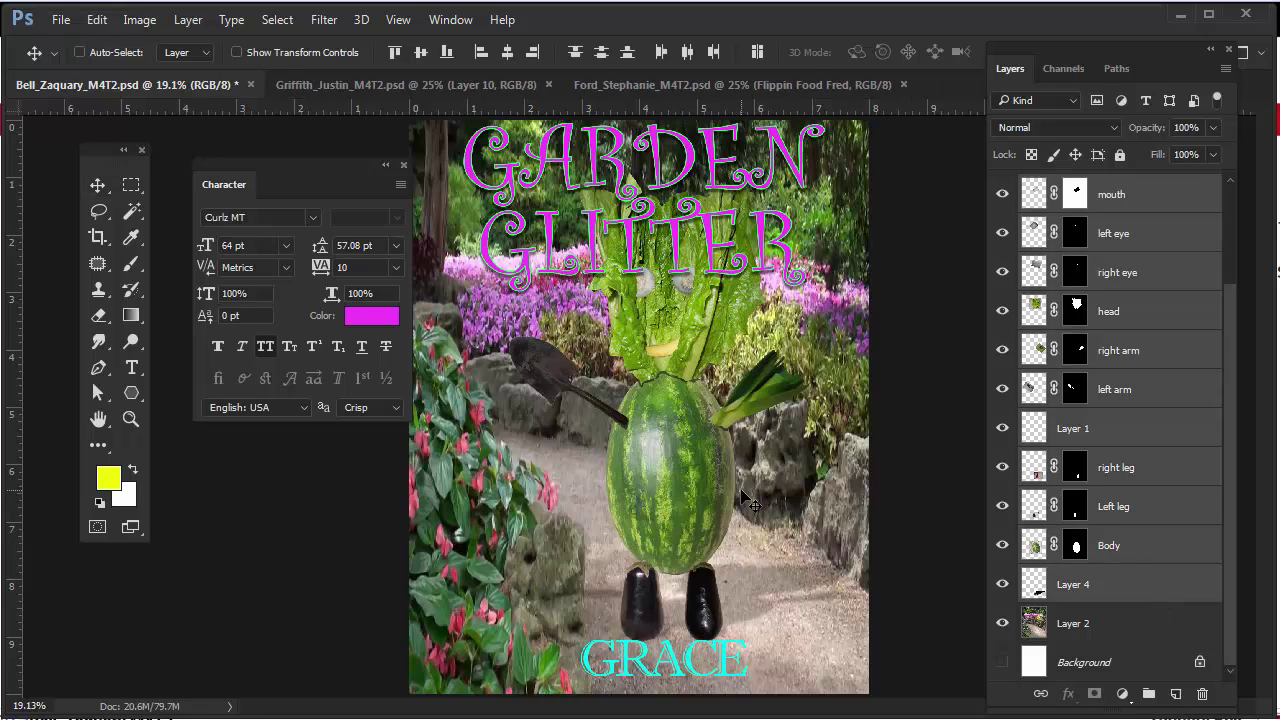
{"action": "key", "text": "ctrl+t"}
{"action": "left_click_drag", "start_coordinate": [651, 428], "coordinate": [673, 615]}
{"action": "left_click_drag", "start_coordinate": [424, 170], "coordinate": [444, 195]}
{"action": "key", "text": "Return"}
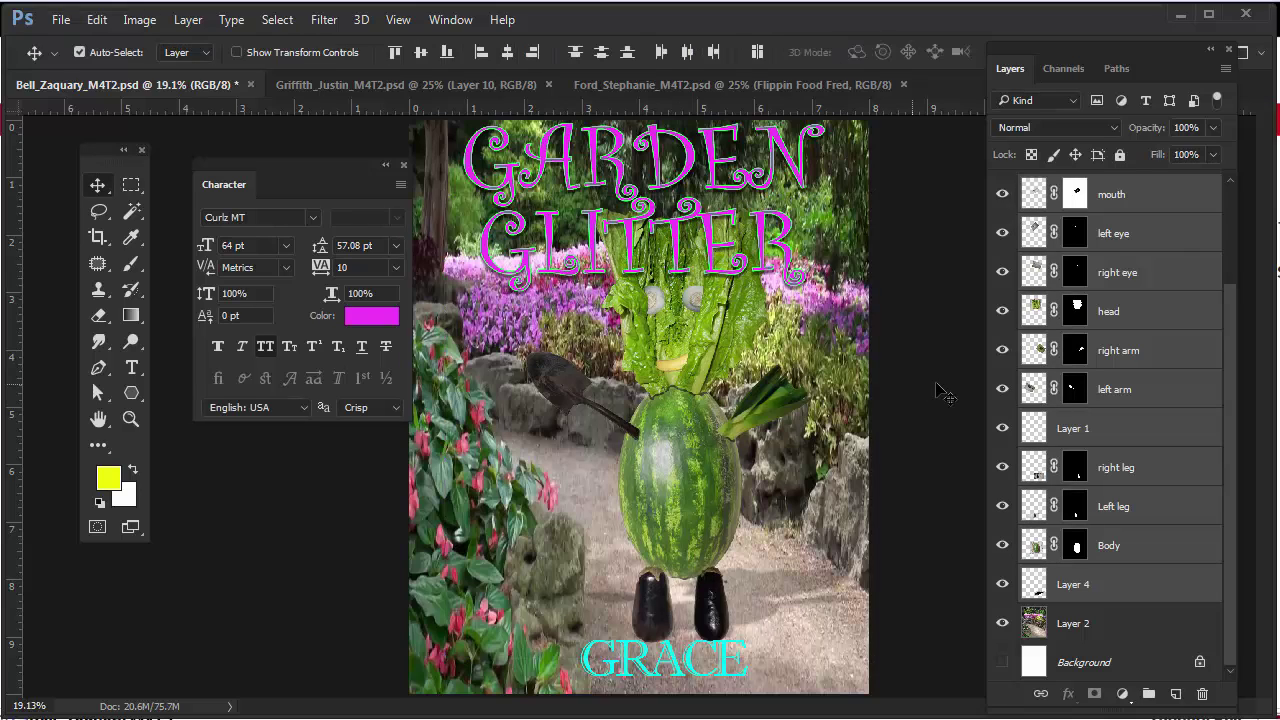
{"action": "left_click_drag", "start_coordinate": [355, 164], "coordinate": [290, 149]}
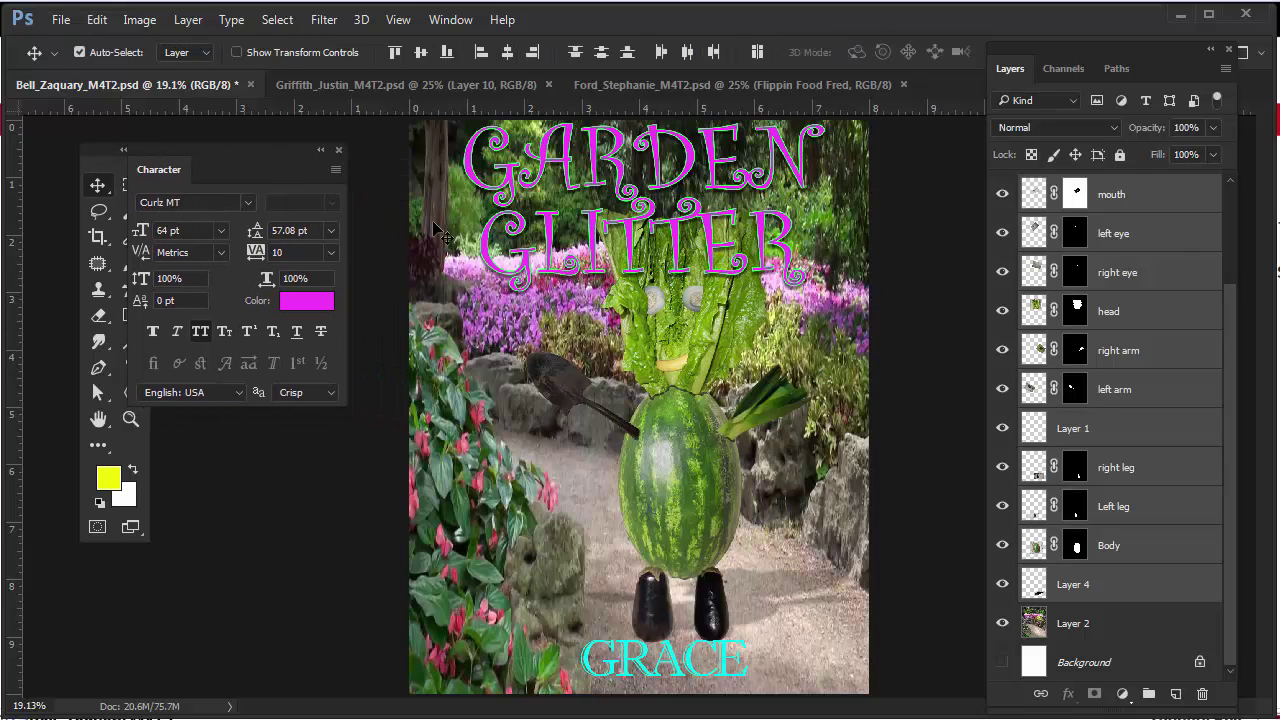
Make the white Background layer visible, add a layer mask to the Layer 2 garden photo, and close the Character panel
{"action": "key", "text": "ctrl+minus"}
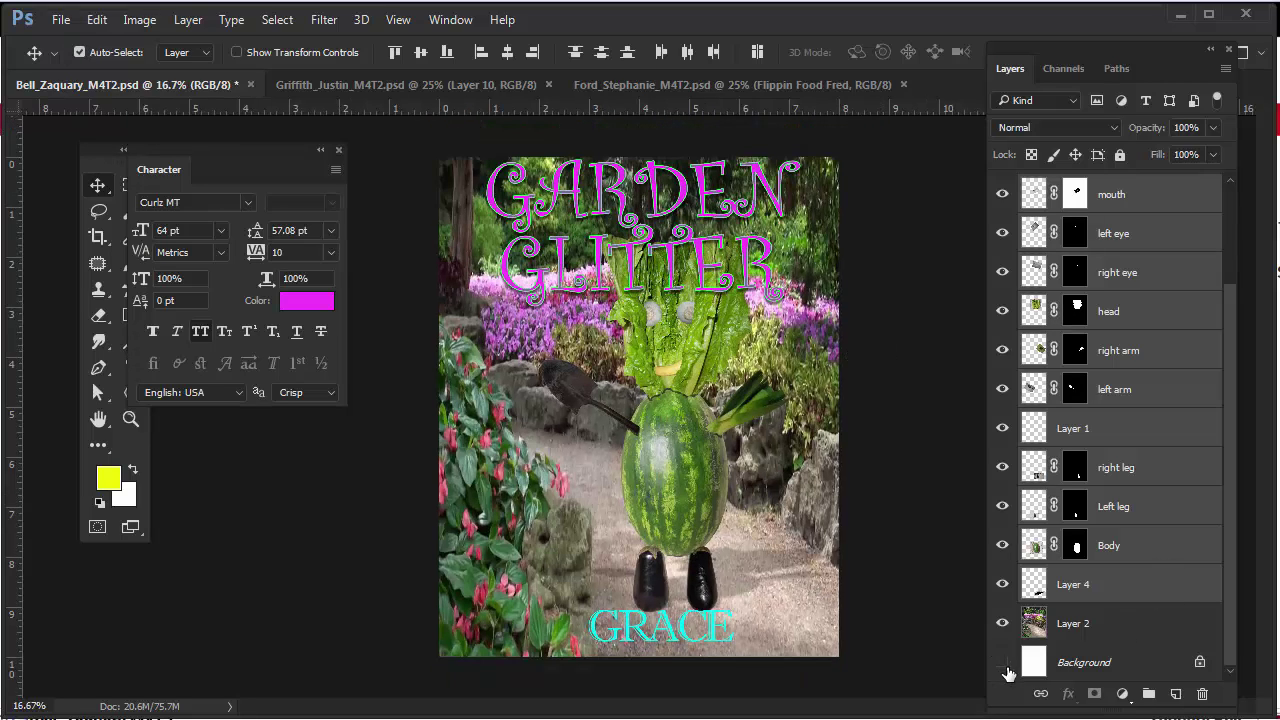
{"action": "left_click", "coordinate": [999, 664]}
{"action": "left_click", "coordinate": [1002, 624]}
{"action": "left_click", "coordinate": [1002, 624]}
{"action": "left_click", "coordinate": [1110, 623]}
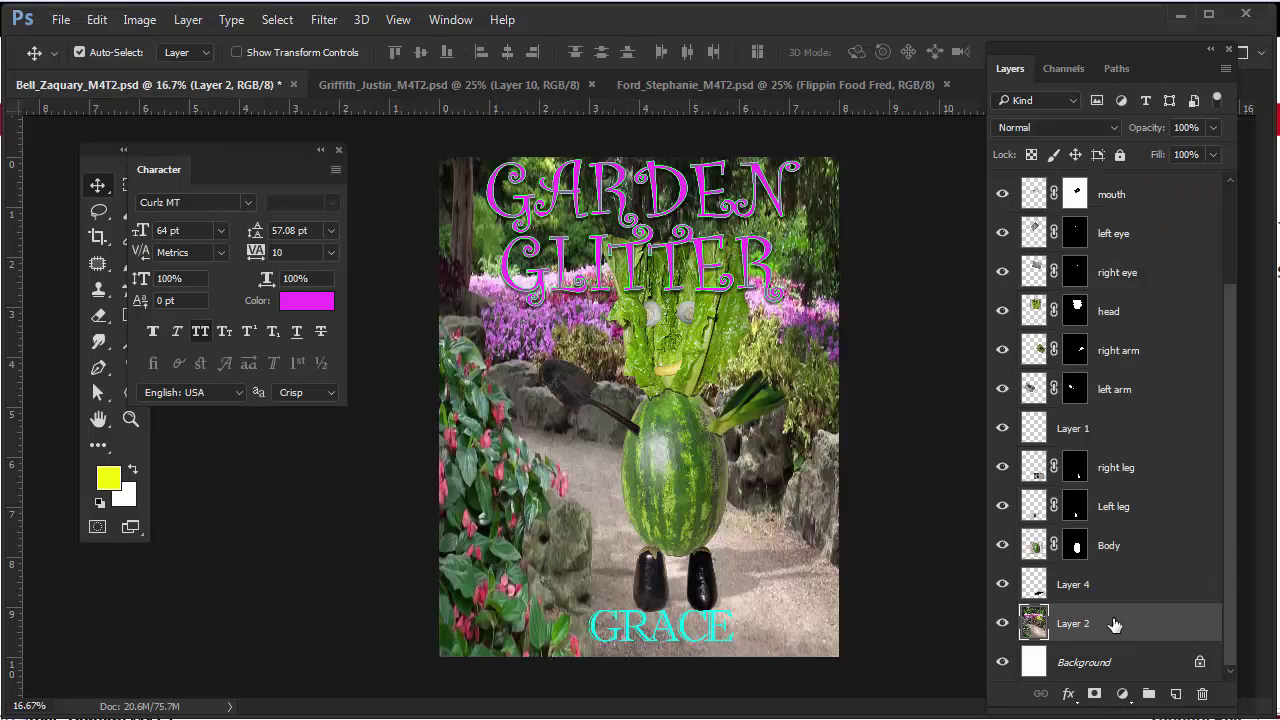
{"action": "left_click", "coordinate": [1094, 694]}
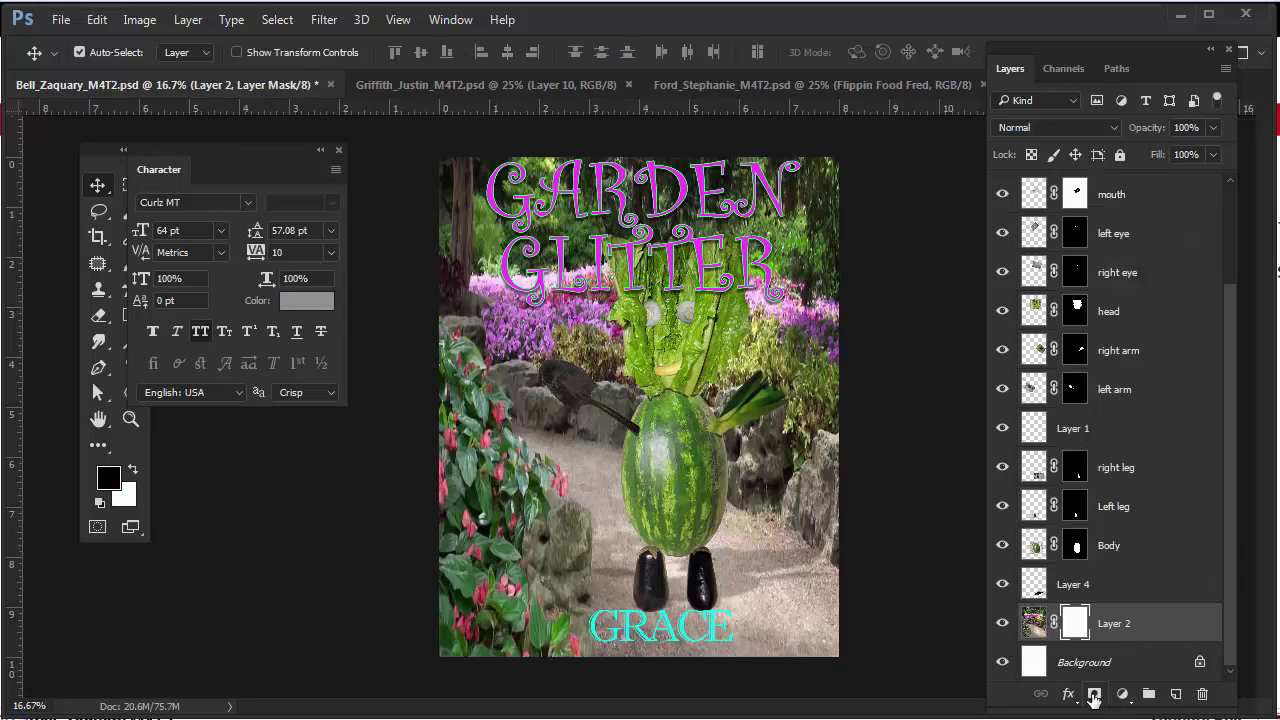
{"action": "left_click", "coordinate": [339, 150]}
Fade the upper part of the garden photo to white with a black-to-white linear gradient on Layer 2's mask, ending around the watermelon's upper edge
{"action": "left_click", "coordinate": [131, 316]}
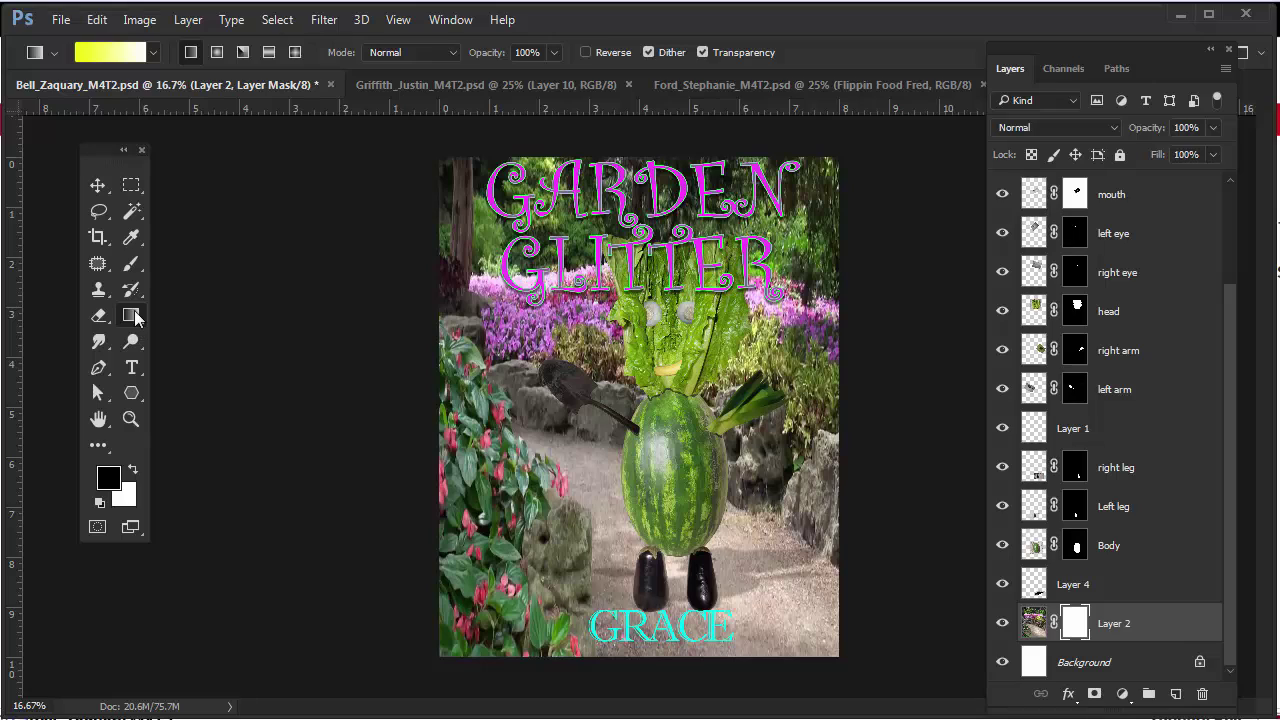
{"action": "left_click", "coordinate": [154, 53]}
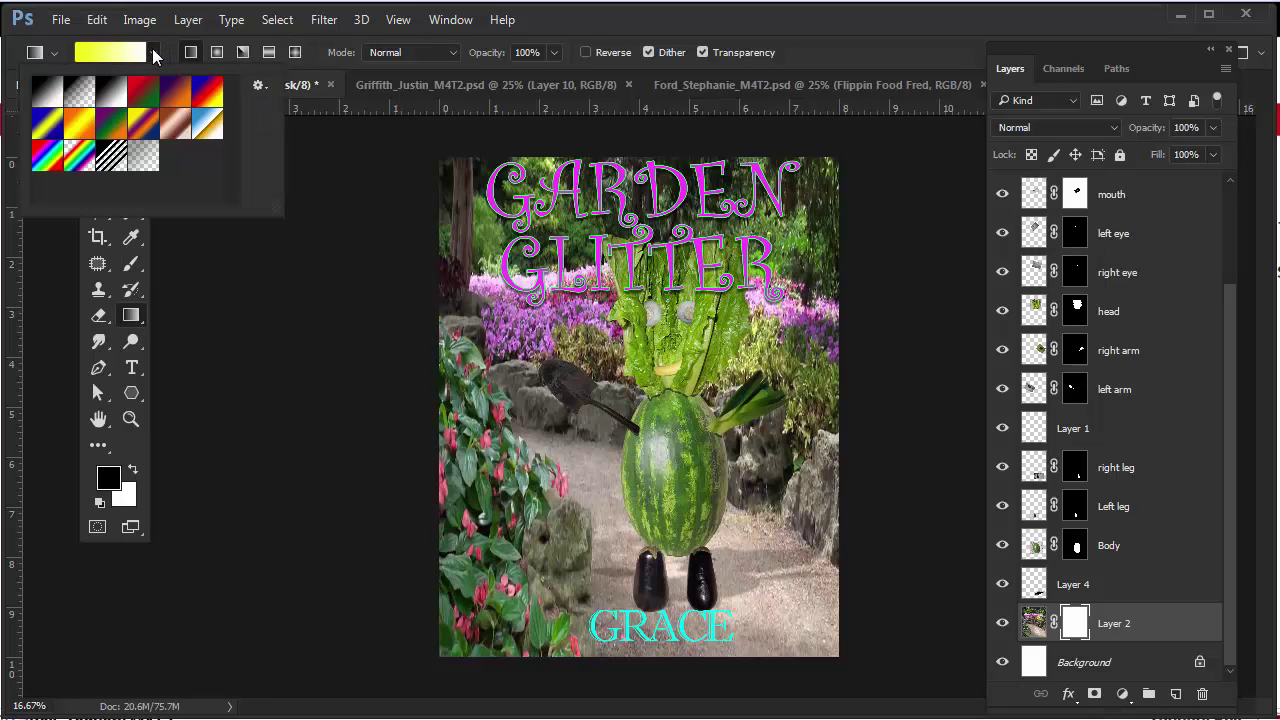
{"action": "left_click", "coordinate": [45, 92]}
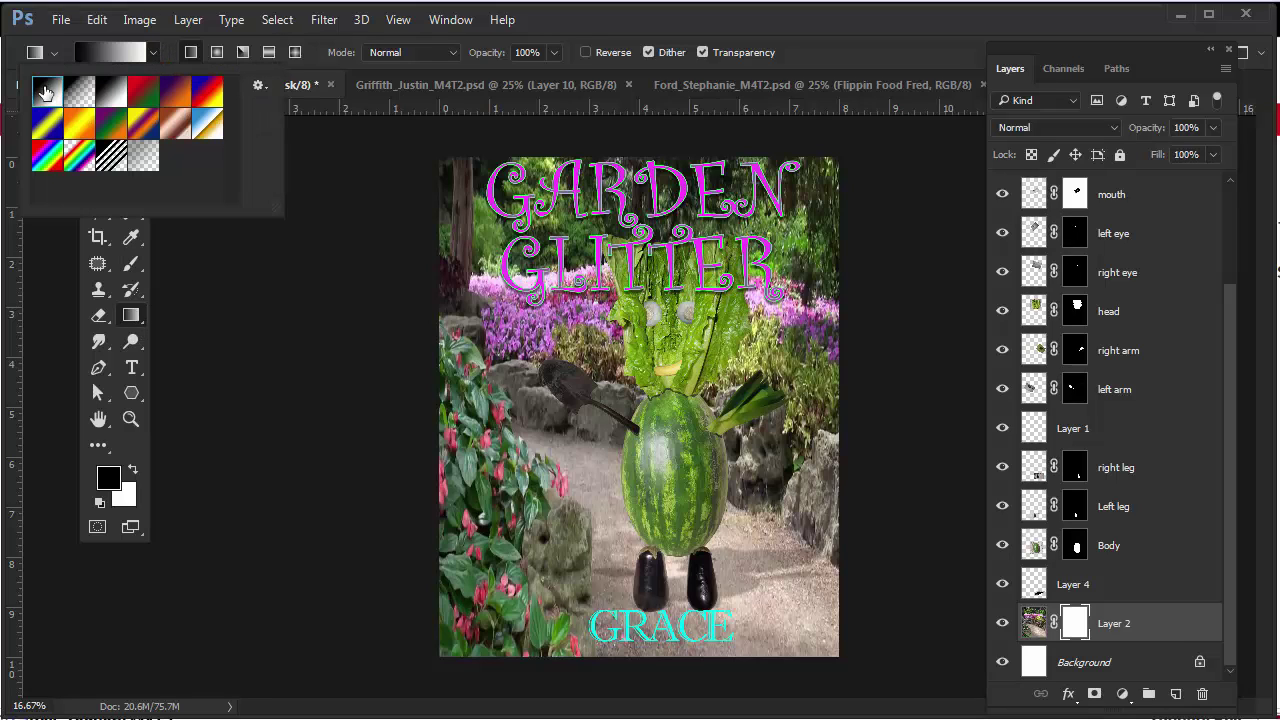
{"action": "left_click", "coordinate": [45, 92]}
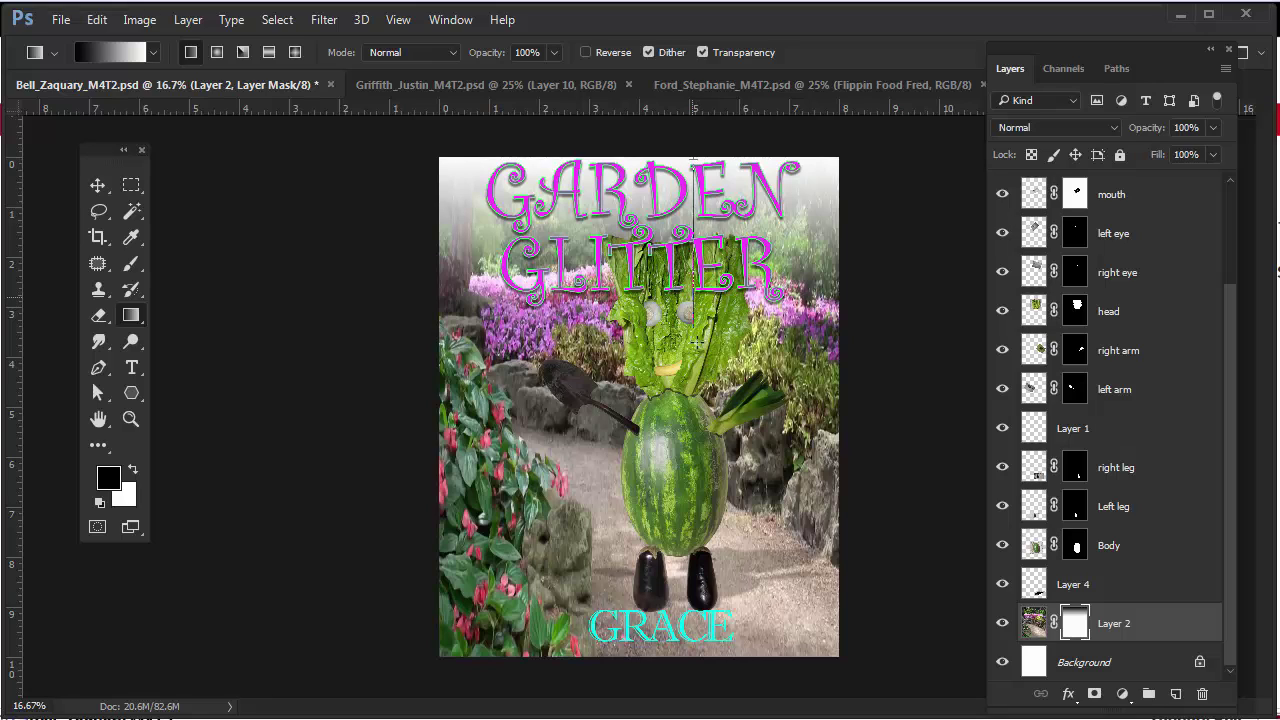
{"action": "left_click_drag", "start_coordinate": [706, 410], "coordinate": [706, 424]}
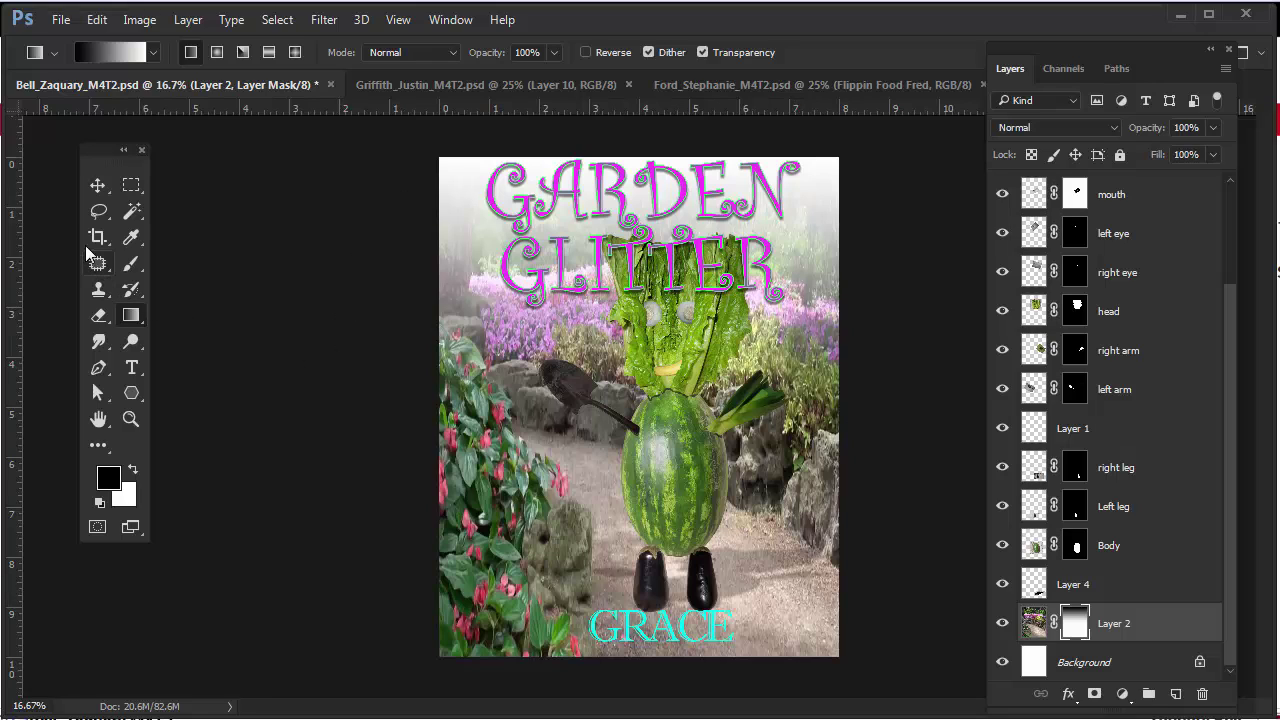
Place the garden glitter title layer directly above Layer 2, behind the character, and shift the title slightly down and to the left
{"action": "left_click", "coordinate": [97, 185]}
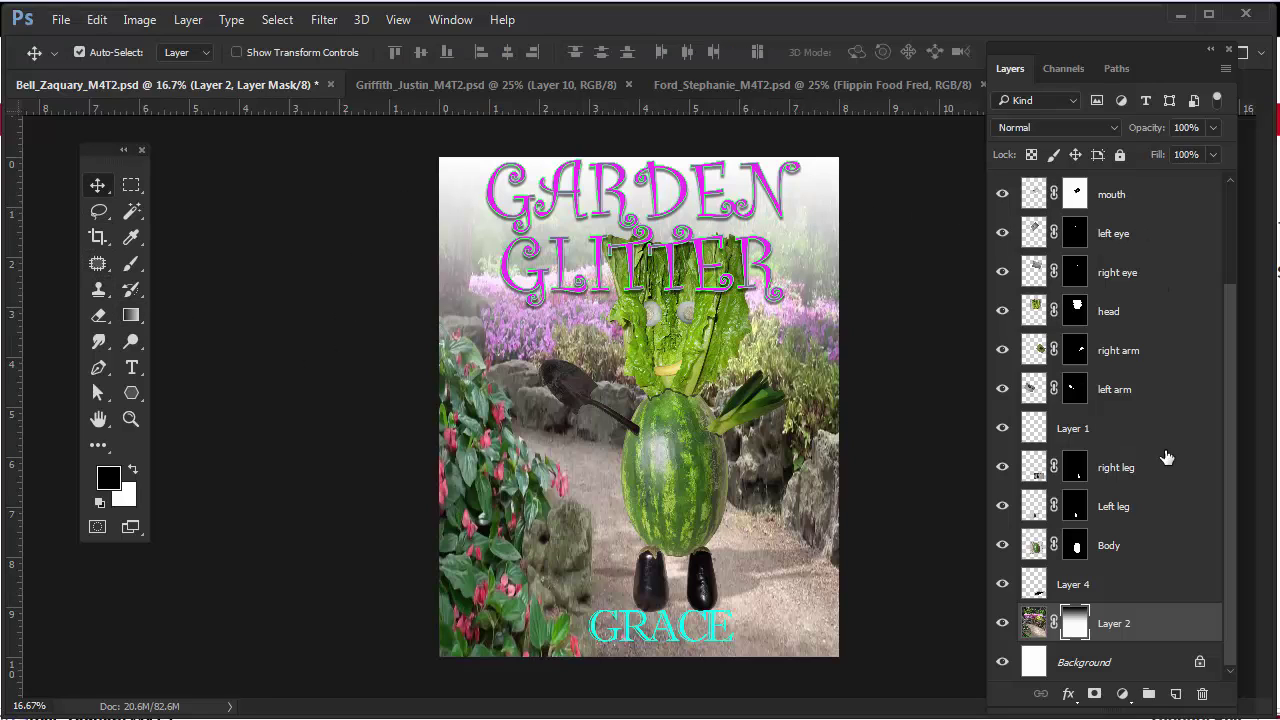
{"action": "scroll", "coordinate": [1172, 440], "scroll_direction": "up", "scroll_amount": 3}
{"action": "left_click", "coordinate": [1157, 236]}
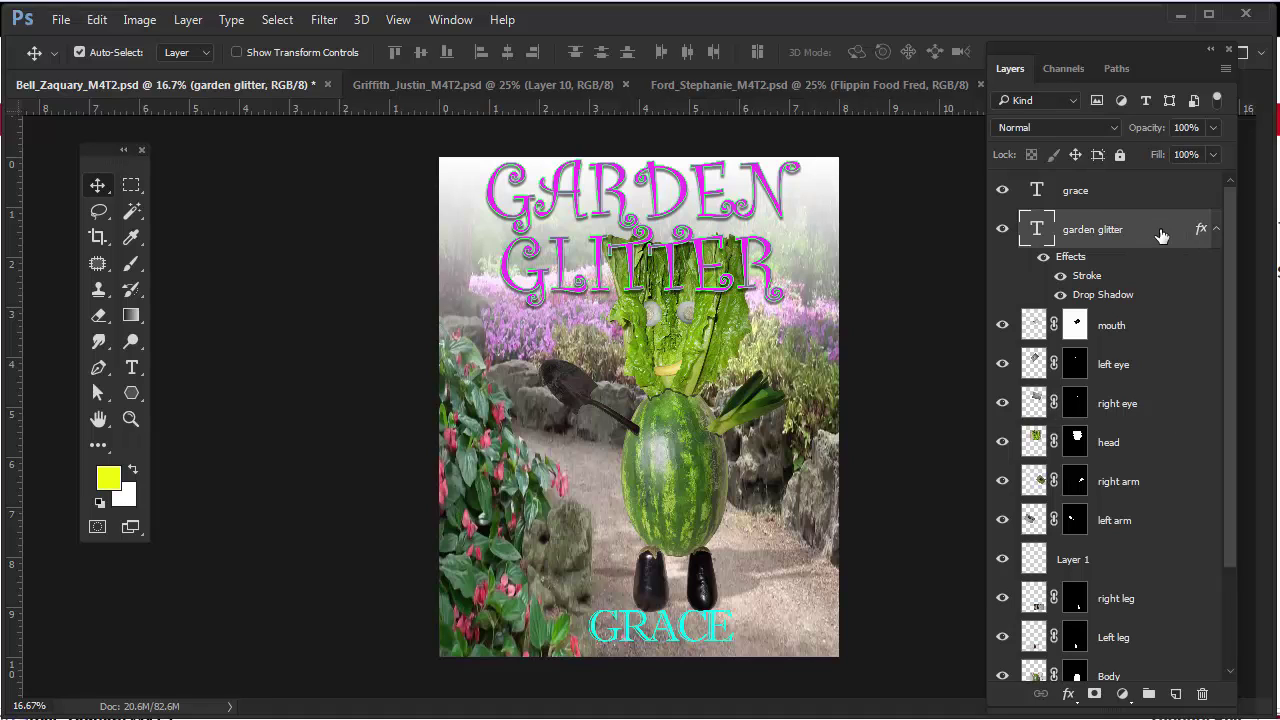
{"action": "left_click_drag", "start_coordinate": [1160, 236], "coordinate": [1164, 655]}
{"action": "scroll", "coordinate": [1170, 627], "scroll_direction": "down", "scroll_amount": 3}
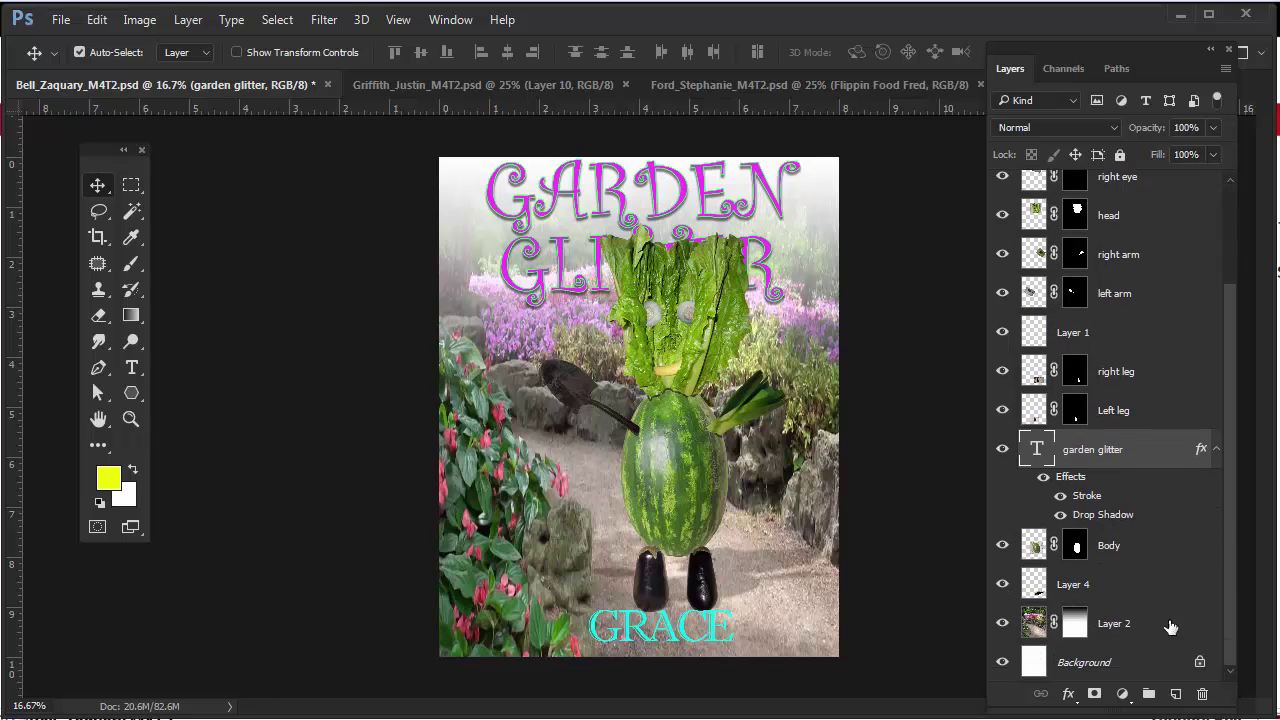
{"action": "left_click_drag", "start_coordinate": [1137, 449], "coordinate": [1151, 612]}
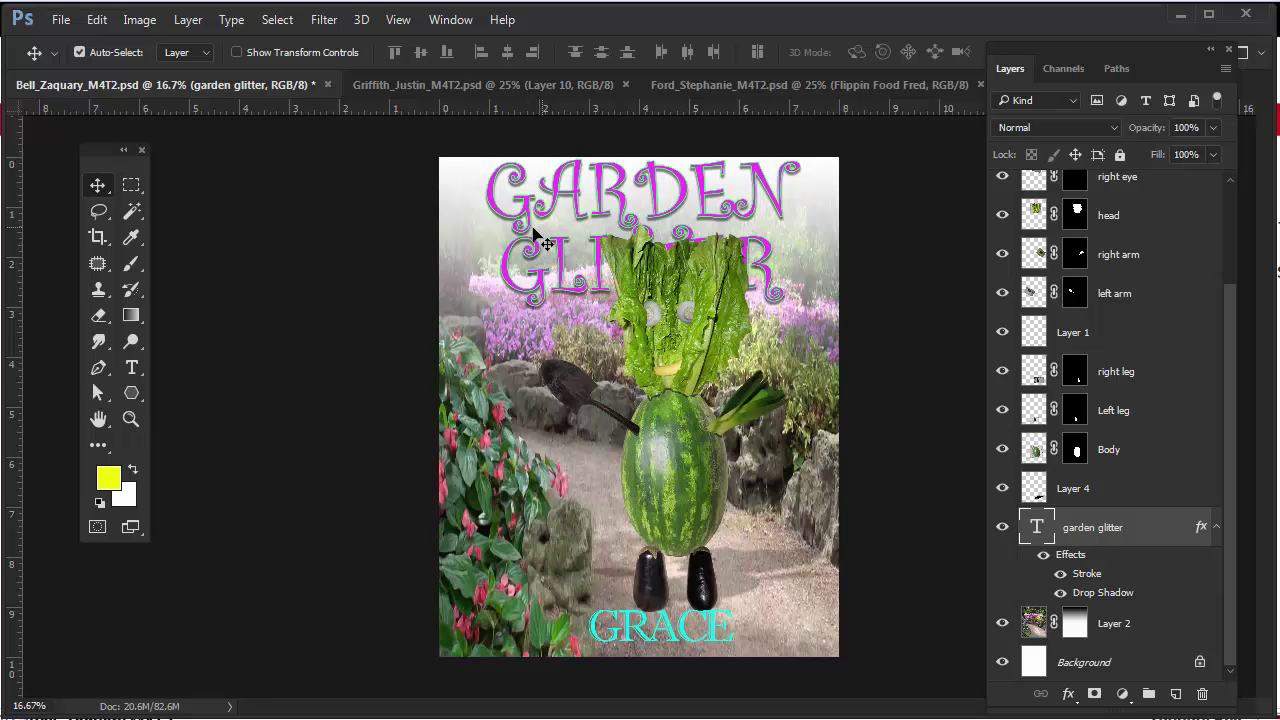
{"action": "mouse_move", "coordinate": [566, 204]}
{"action": "left_mouse_down"}
{"action": "mouse_move", "coordinate": [533, 200]}
{"action": "mouse_move", "coordinate": [553, 212]}
{"action": "left_mouse_up"}
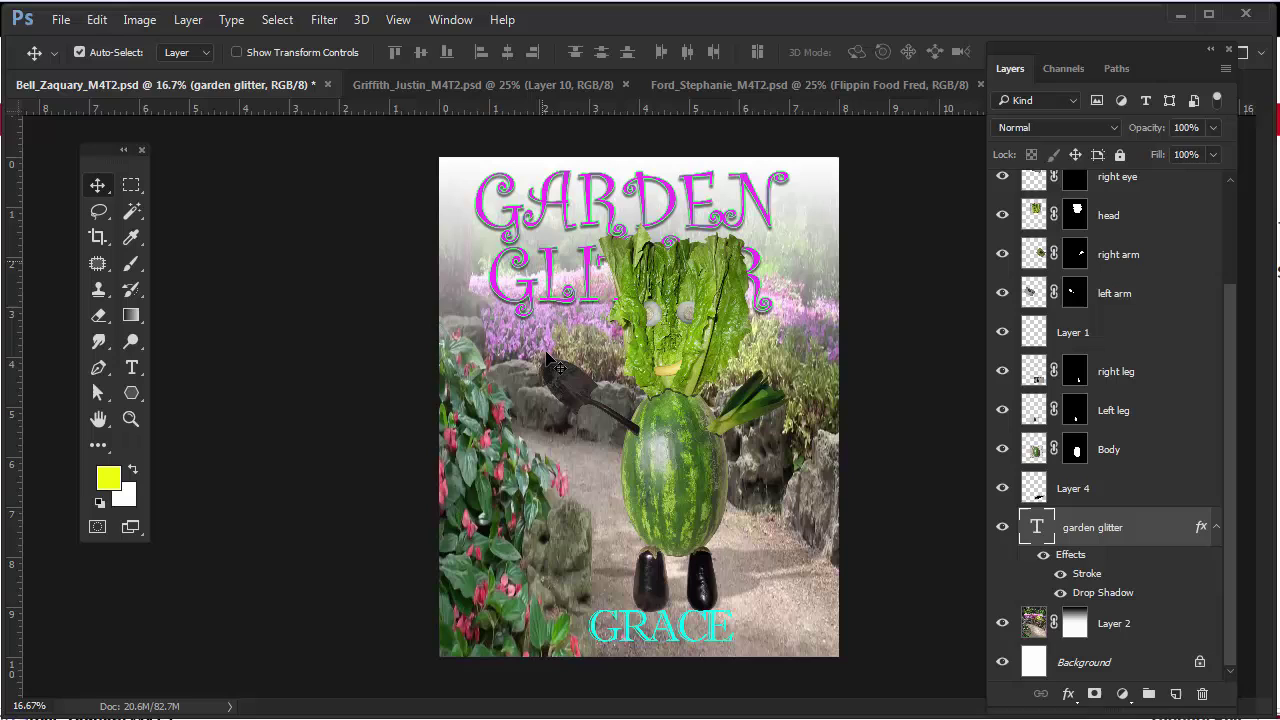
Compare the font settings of the GRACE text with those of the garden glitter title
{"action": "left_click", "coordinate": [694, 640]}
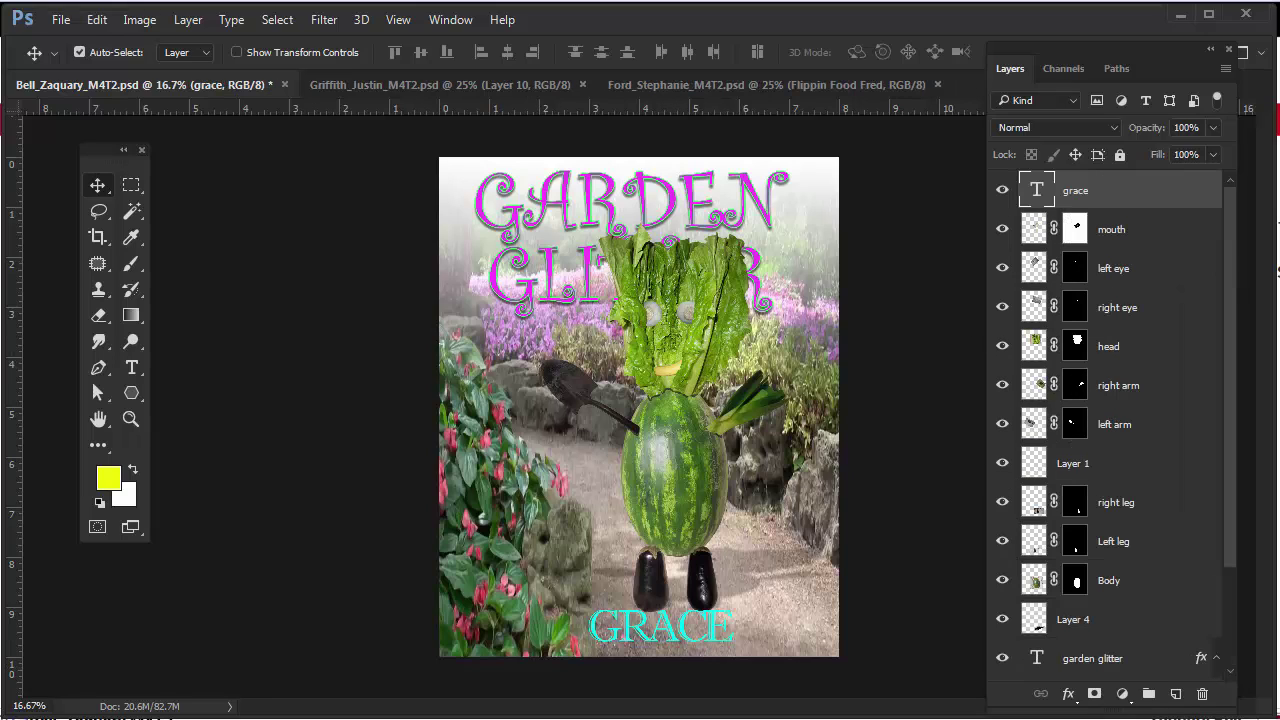
{"action": "left_click", "coordinate": [131, 367]}
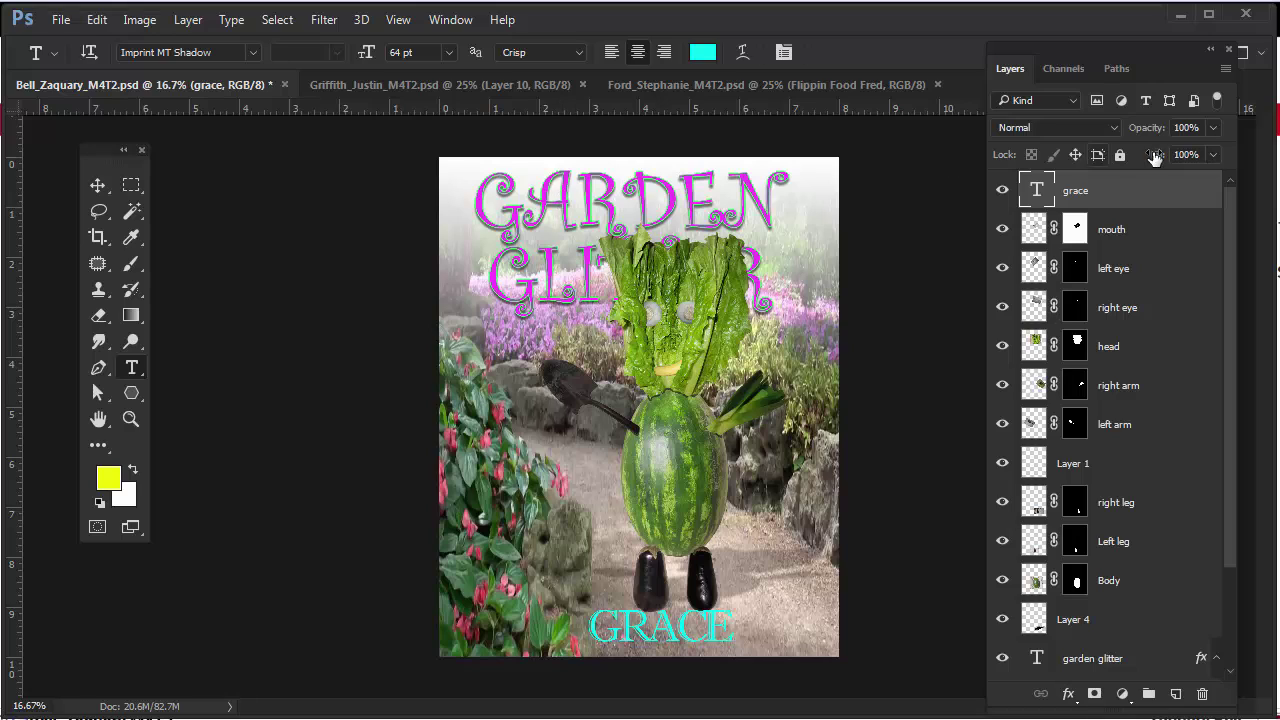
{"action": "left_click", "coordinate": [97, 185]}
{"action": "left_click", "coordinate": [592, 206]}
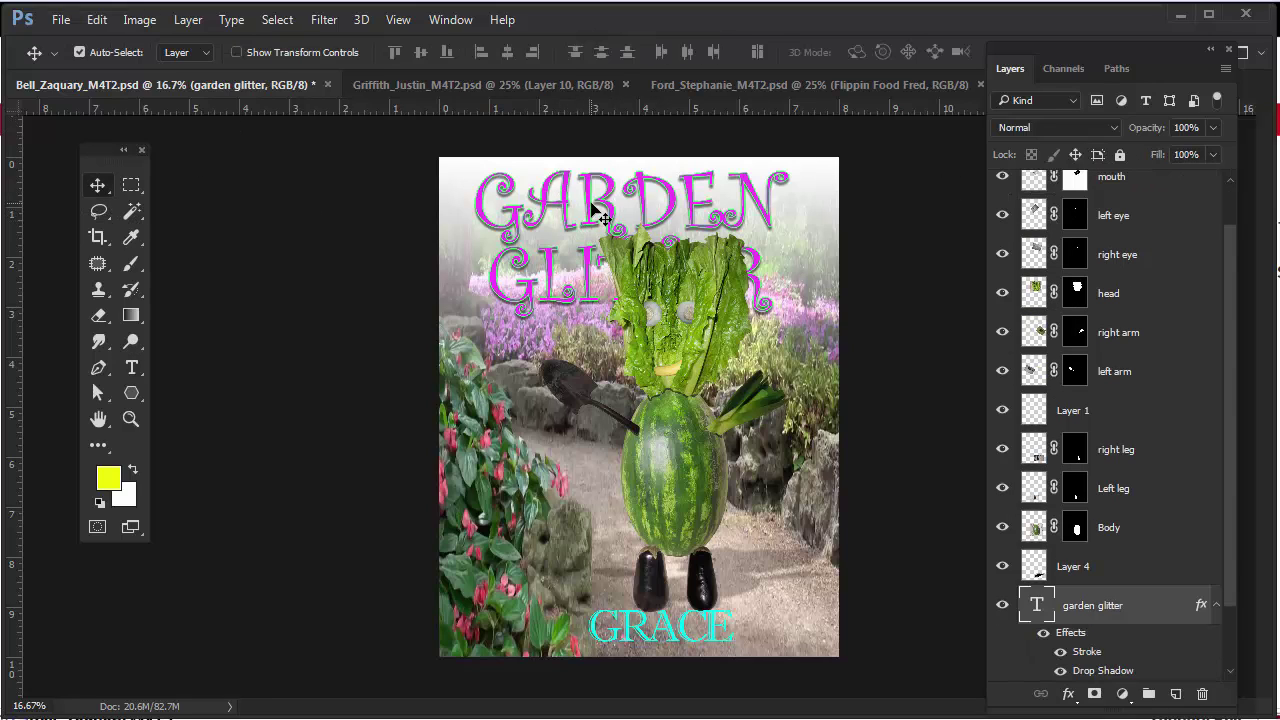
{"action": "left_click", "coordinate": [131, 367]}
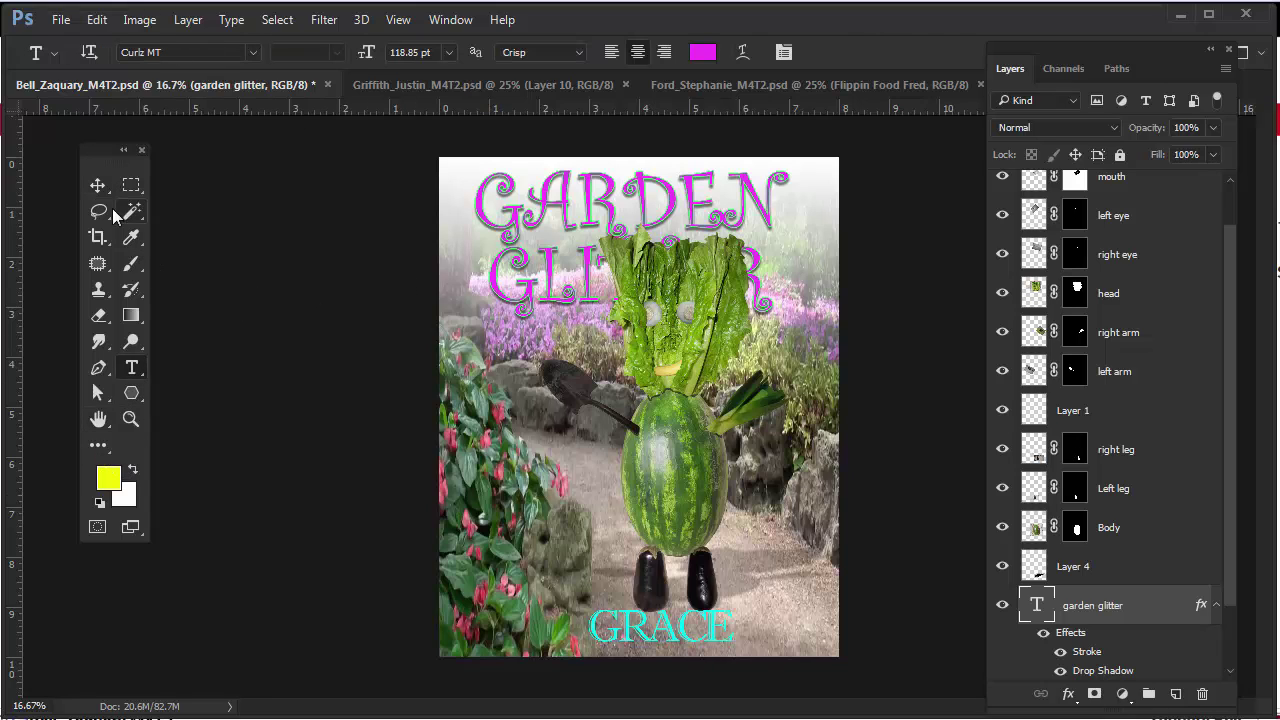
{"action": "left_click", "coordinate": [97, 185]}
{"action": "left_click", "coordinate": [645, 635]}
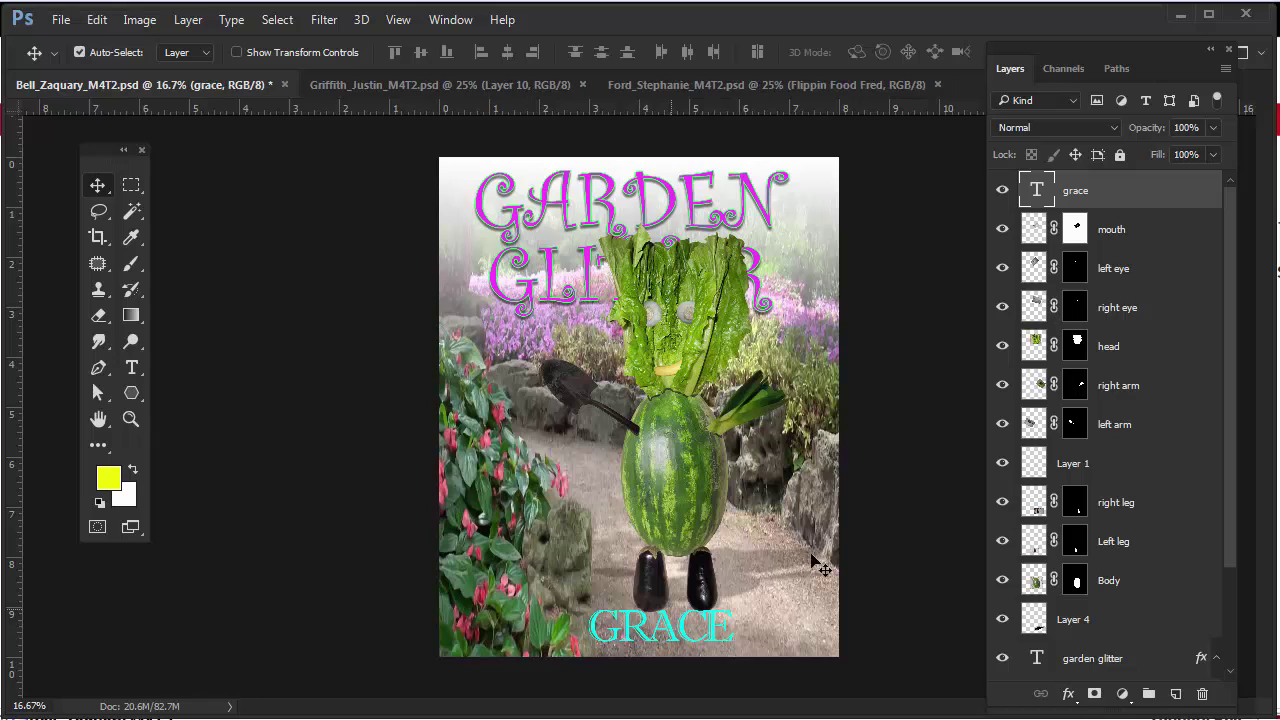
{"action": "left_click", "coordinate": [131, 367]}
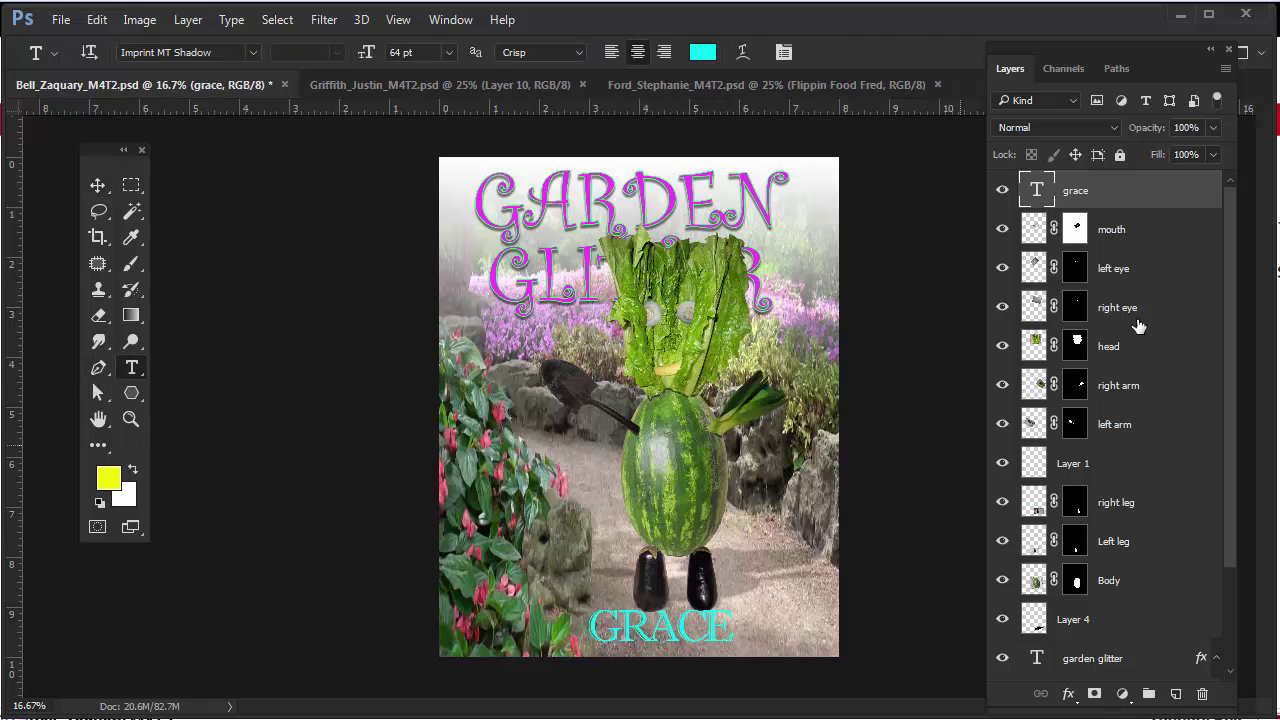
Change the font of the GRACE text to Curlz MT Regular
{"action": "left_click", "coordinate": [229, 52]}
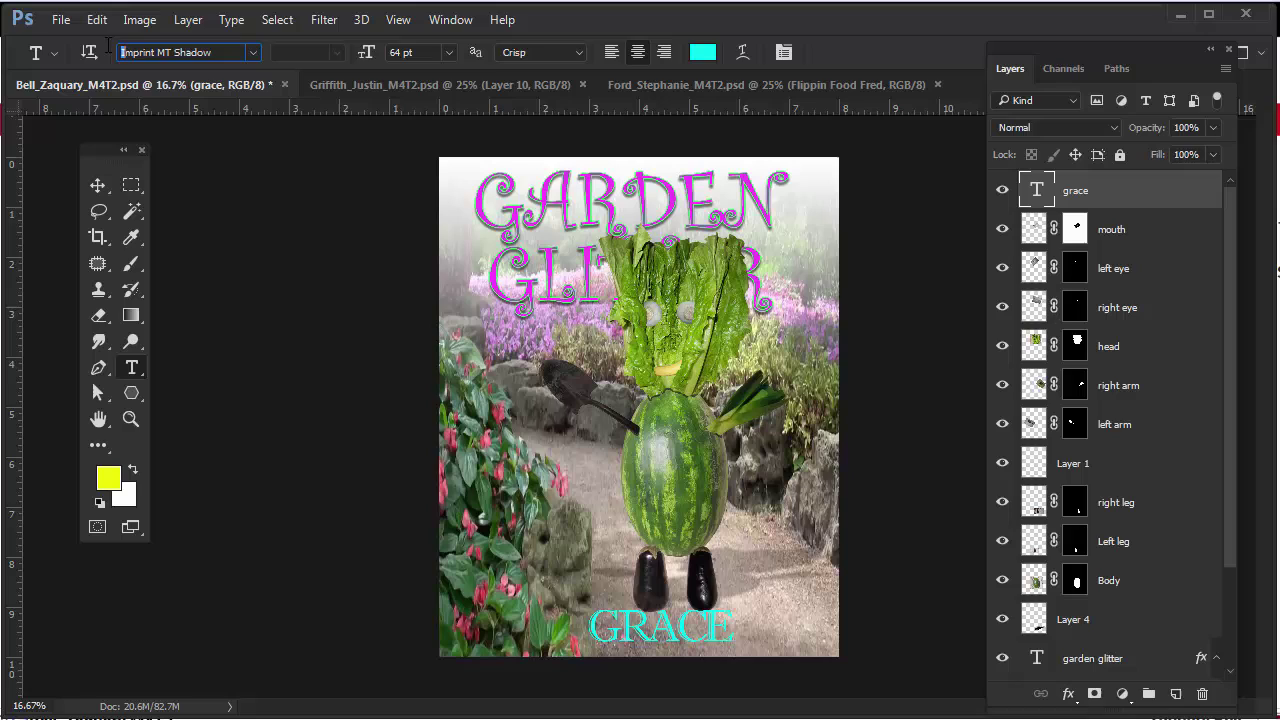
{"action": "left_click", "coordinate": [208, 53]}
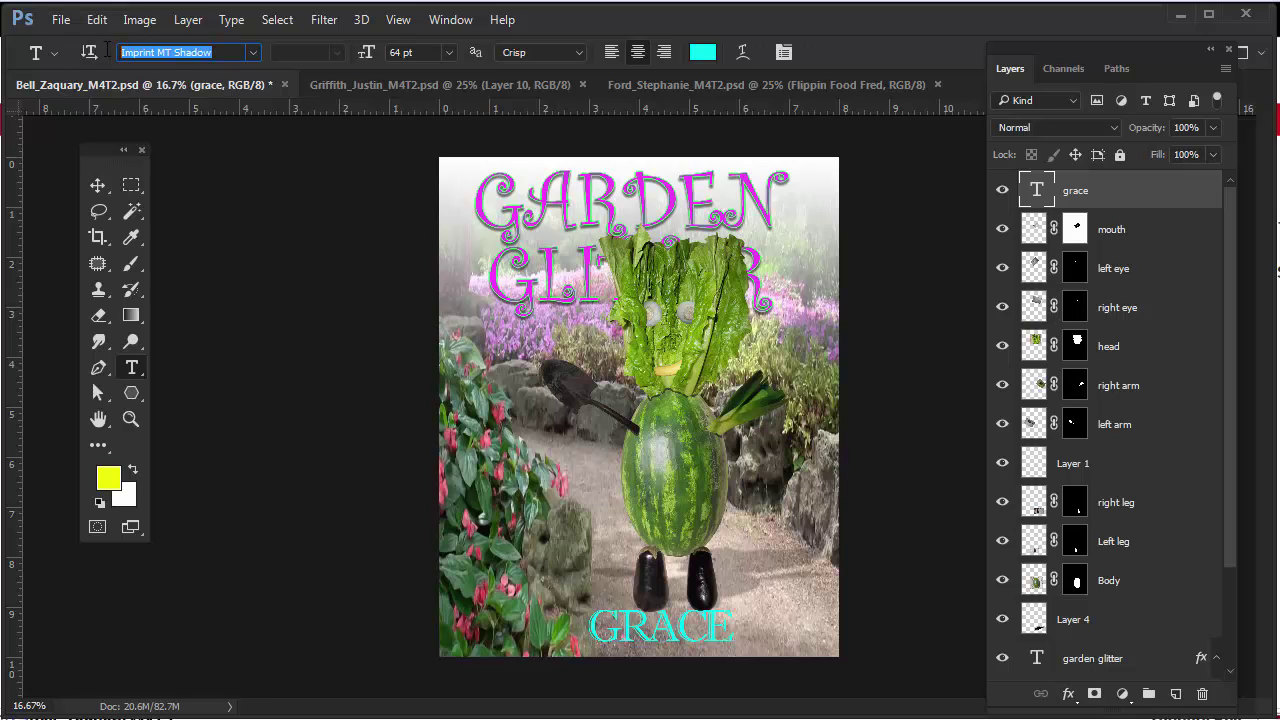
{"action": "double_click", "coordinate": [699, 627]}
{"action": "left_click", "coordinate": [203, 48]}
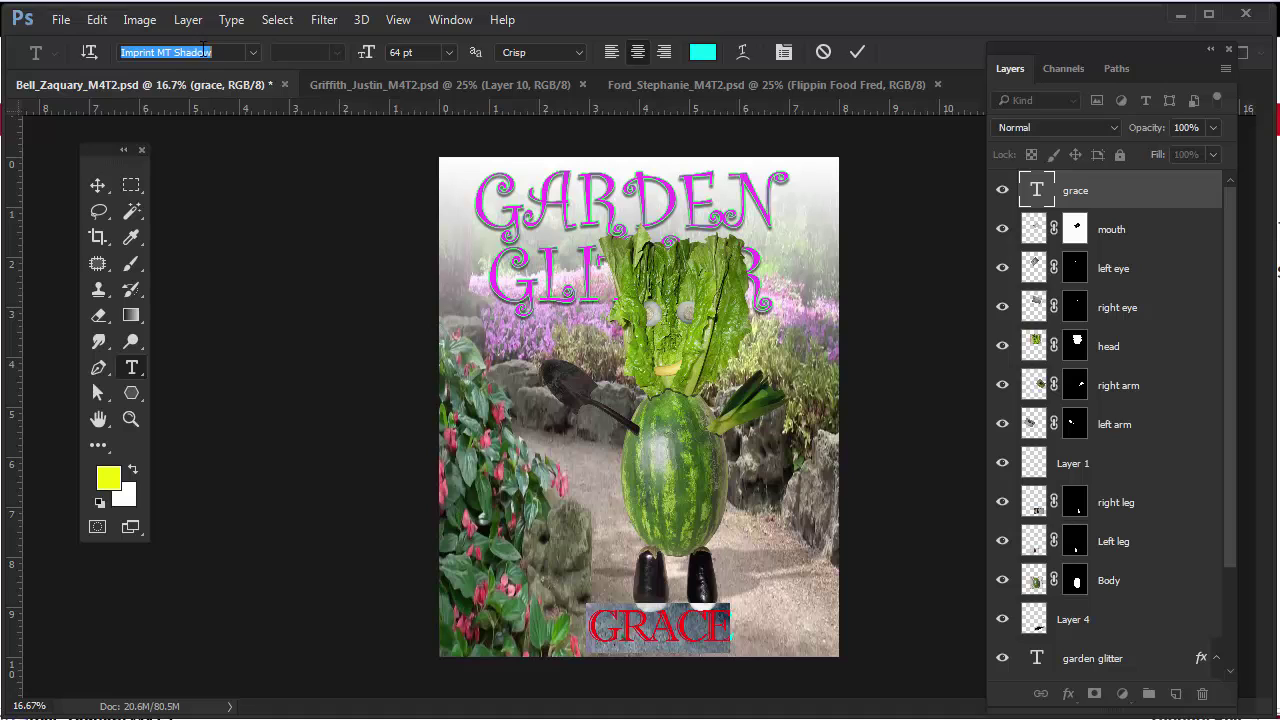
{"action": "type", "text": "curl"}
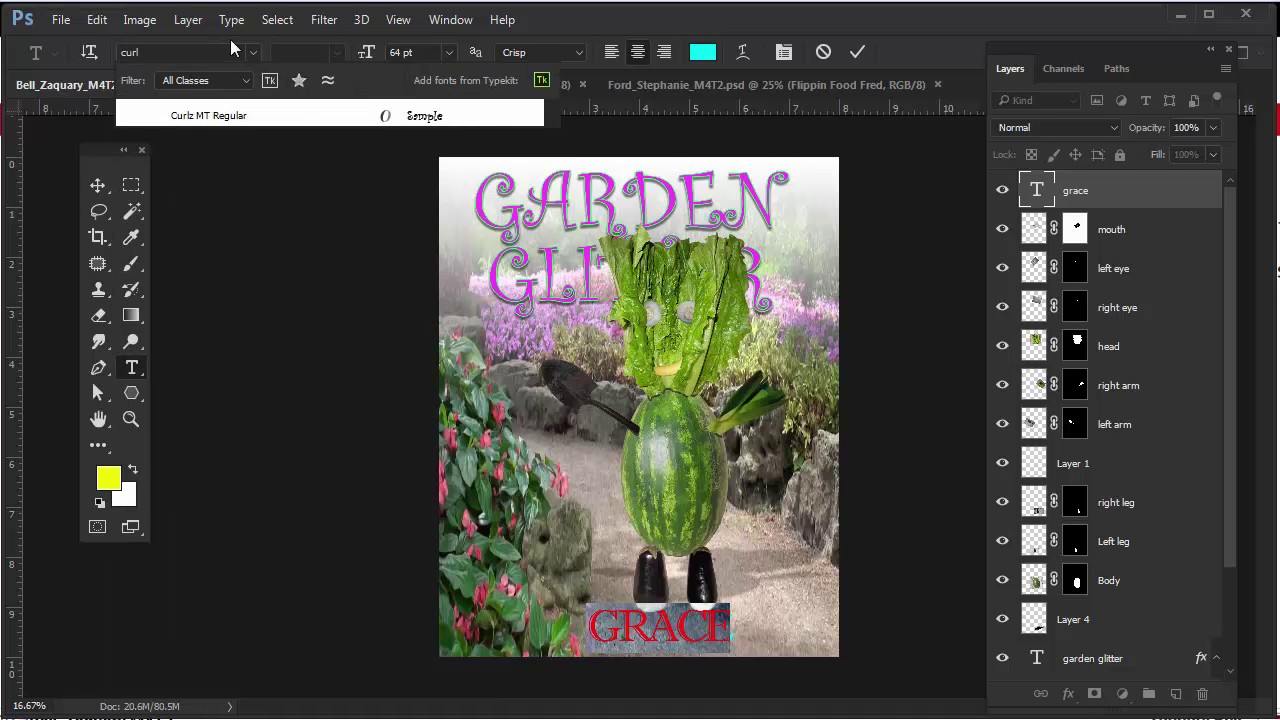
{"action": "left_click", "coordinate": [186, 119]}
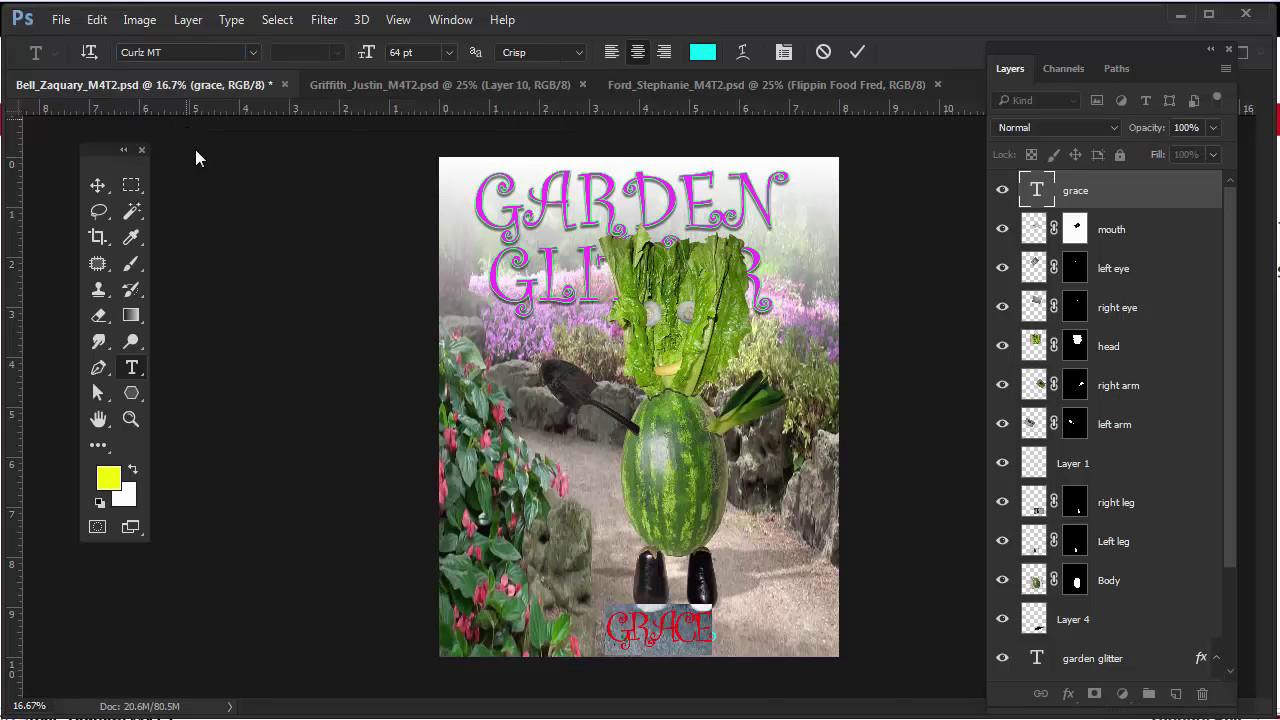
Shift the GRACE text slightly to the right below the character's feet and rasterize its type layer
{"action": "left_click", "coordinate": [97, 185]}
{"action": "left_click_drag", "start_coordinate": [666, 634], "coordinate": [716, 621]}
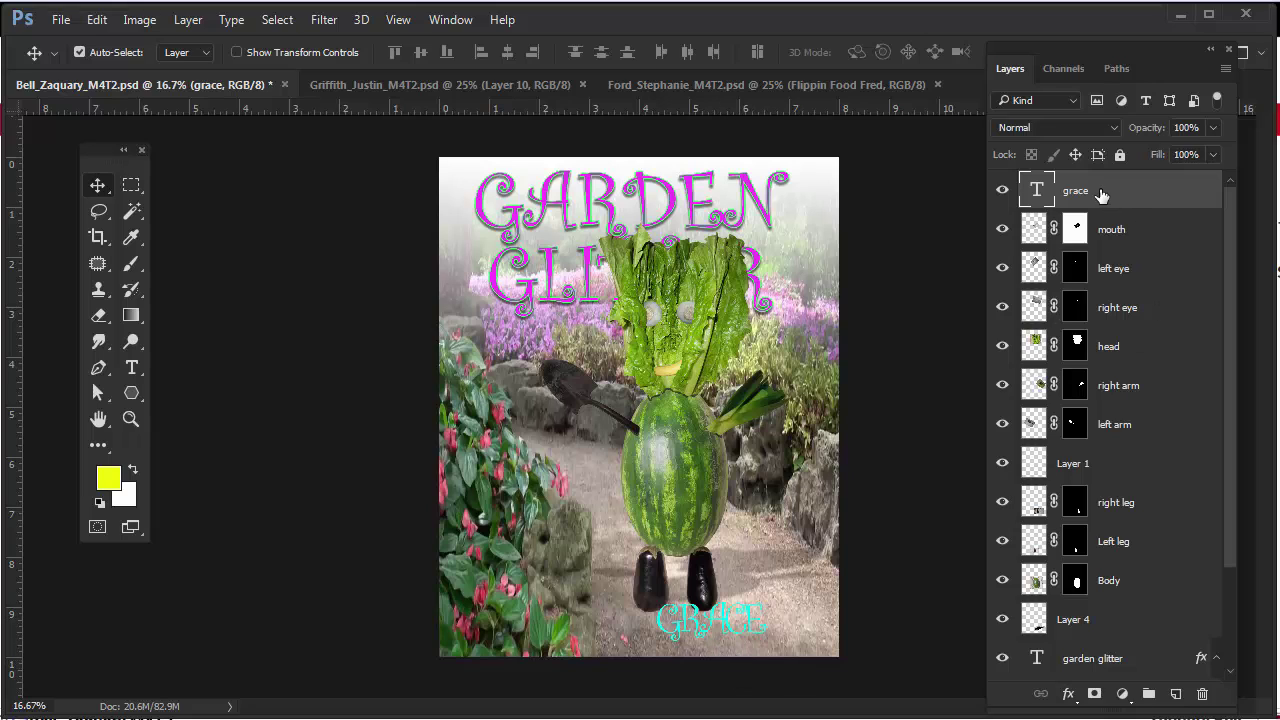
{"action": "right_click", "coordinate": [1101, 194]}
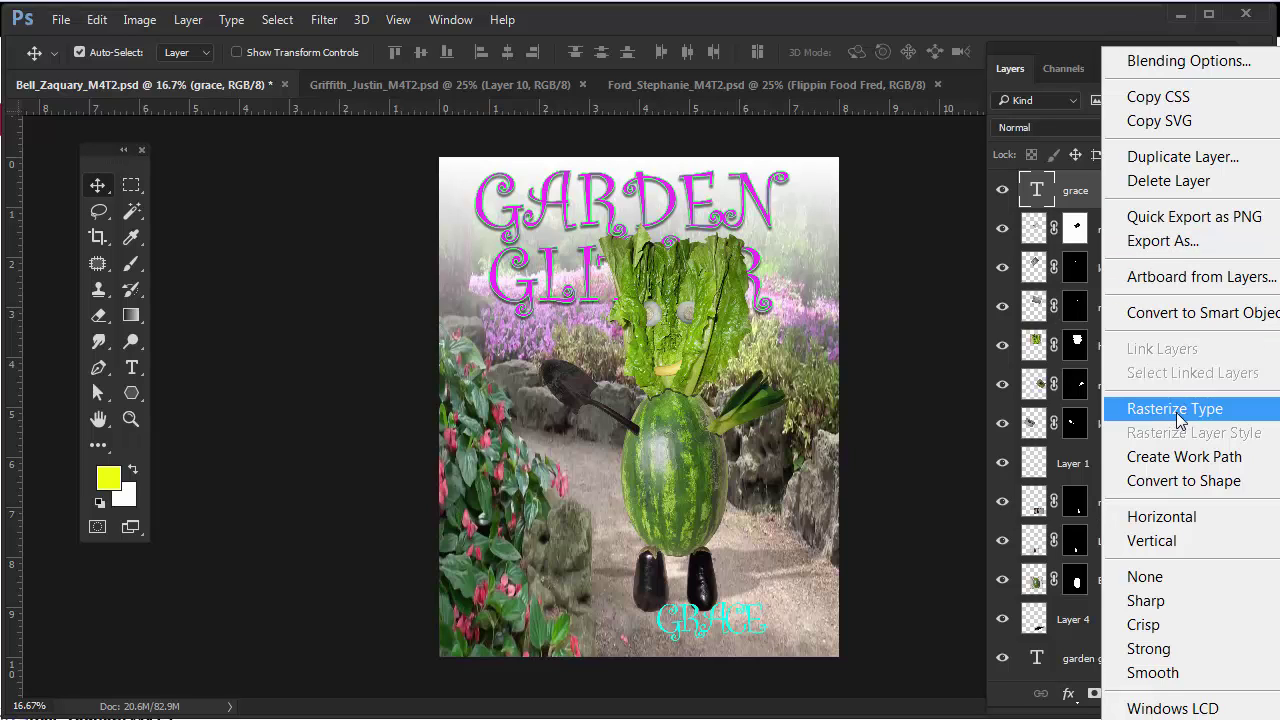
{"action": "left_click", "coordinate": [1180, 420]}
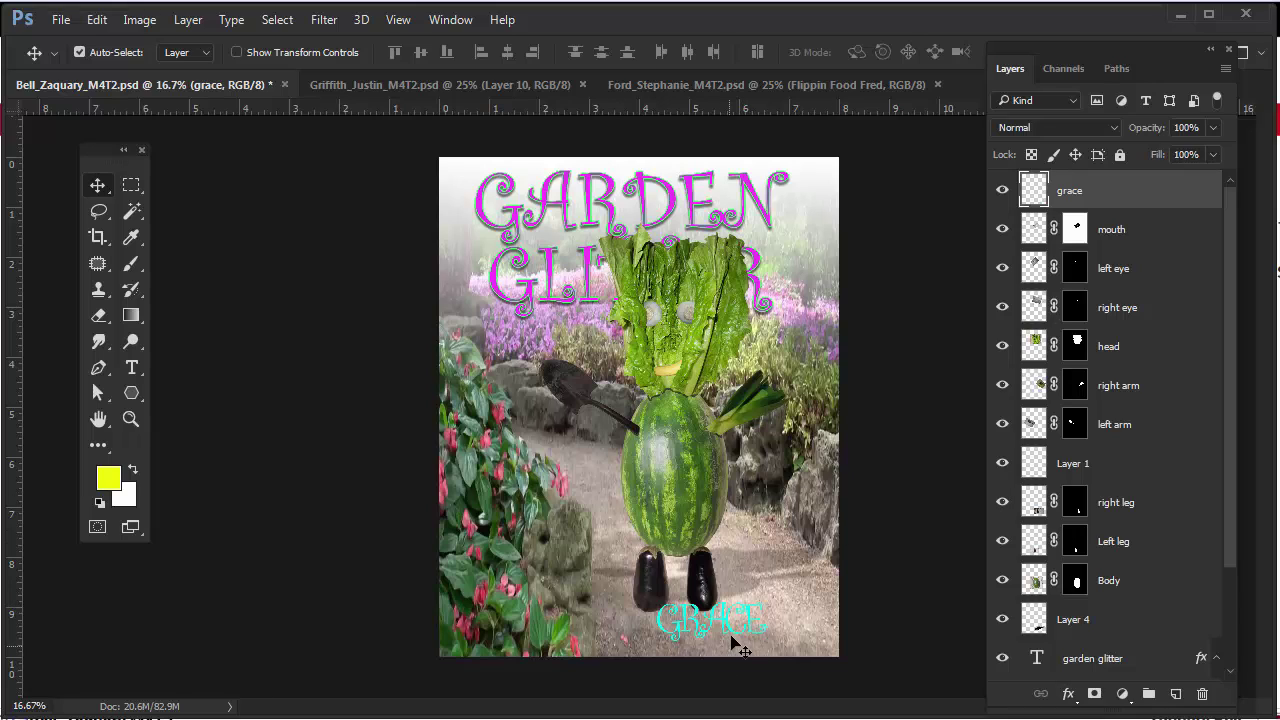
Scale the rasterized GRACE text up proportionally to about 202% across the foot of the poster
{"action": "key", "text": "ctrl+t"}
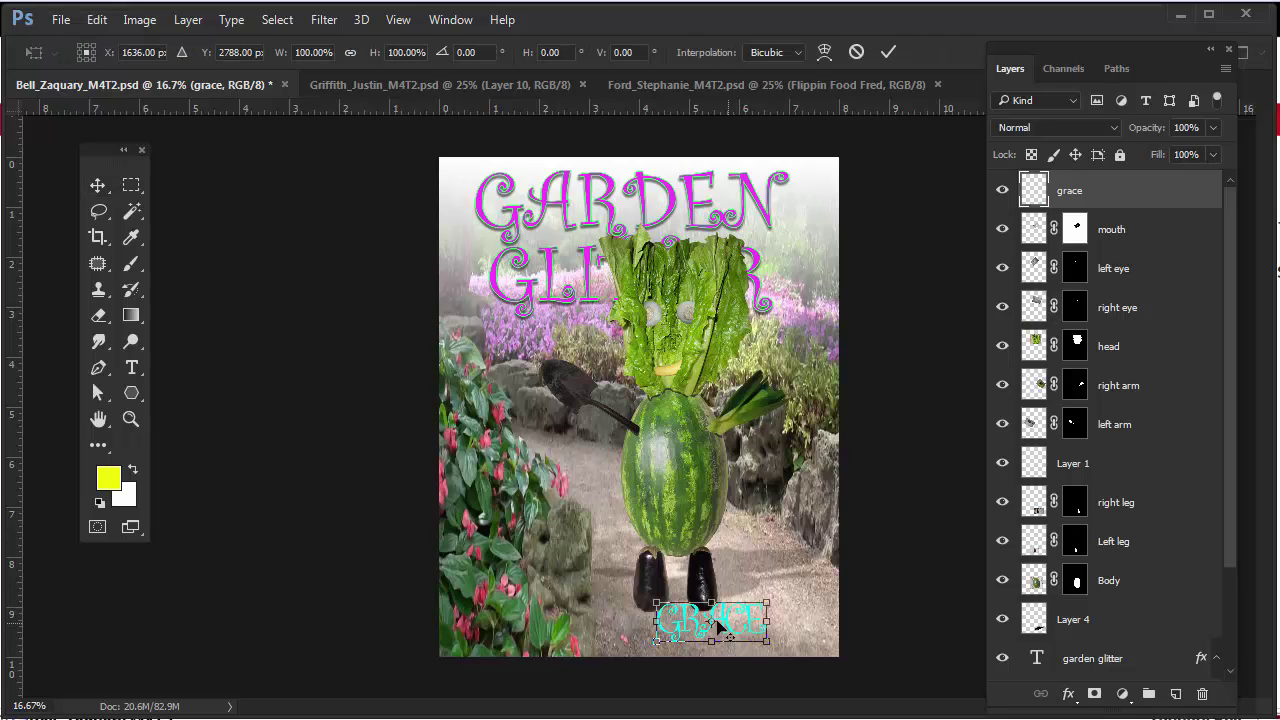
{"action": "left_click_drag", "start_coordinate": [650, 593], "coordinate": [585, 577]}
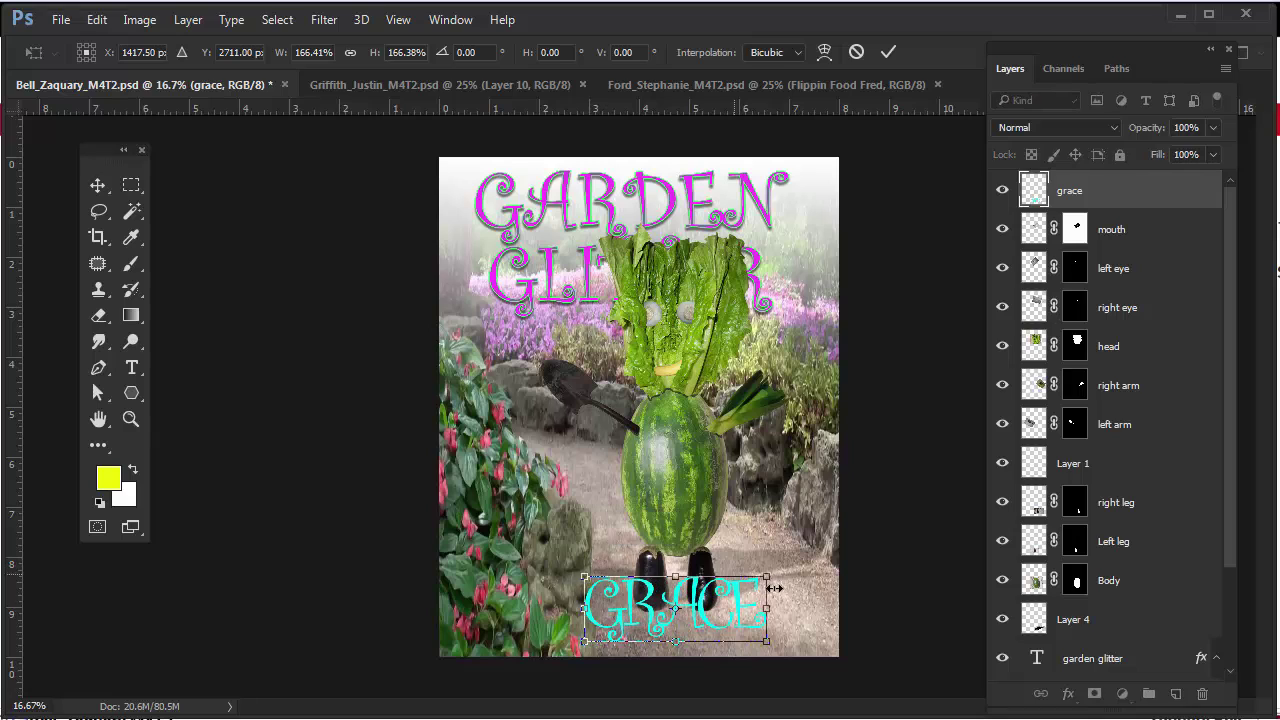
{"action": "left_click_drag", "start_coordinate": [767, 577], "coordinate": [792, 541]}
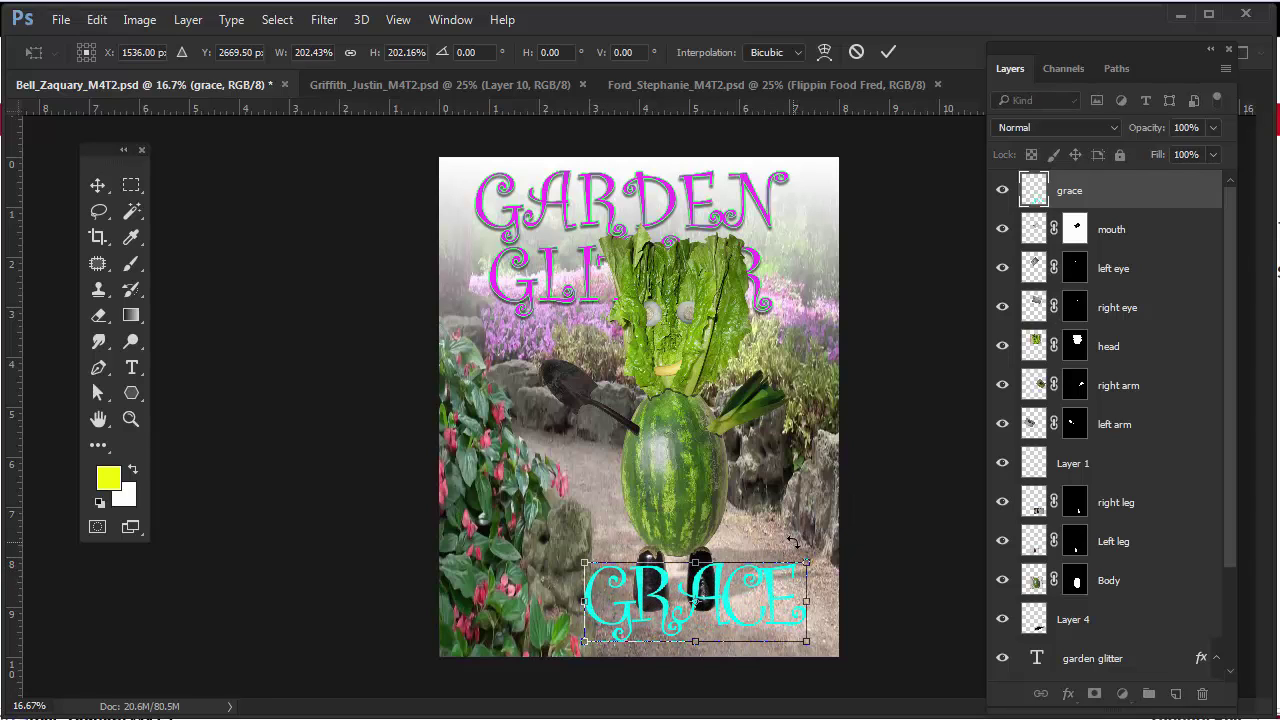
{"action": "key", "text": "Return"}
Distort the corners of the GRACE lettering into perspective along the path, to about 115% width and 130% height
{"action": "key", "text": "ctrl+t"}
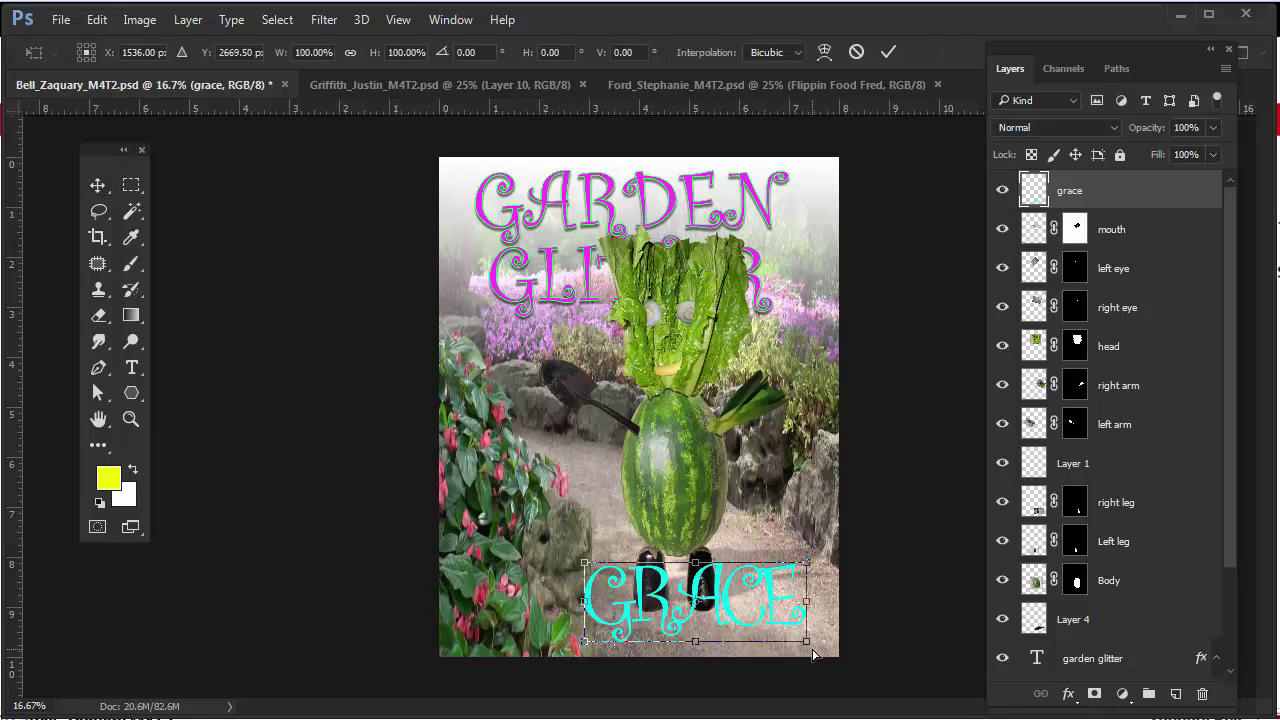
{"action": "left_click_drag", "start_coordinate": [808, 646], "coordinate": [844, 640]}
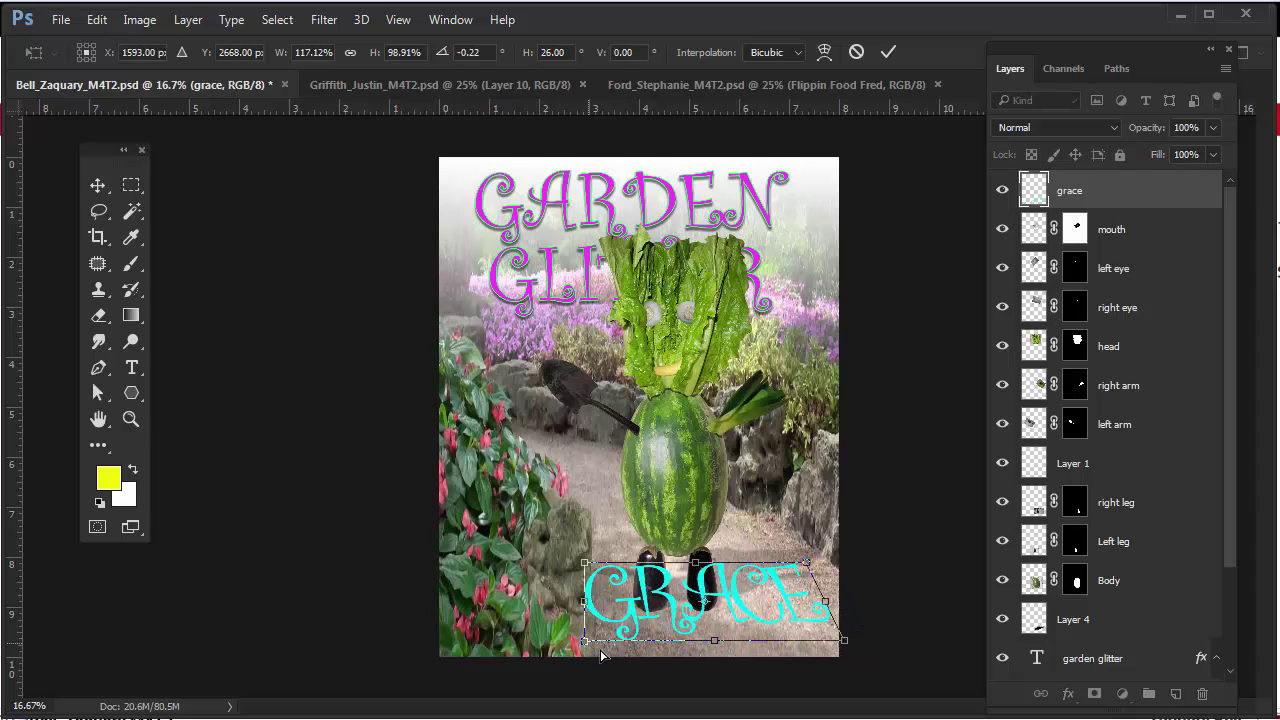
{"action": "left_click_drag", "start_coordinate": [584, 640], "coordinate": [597, 652]}
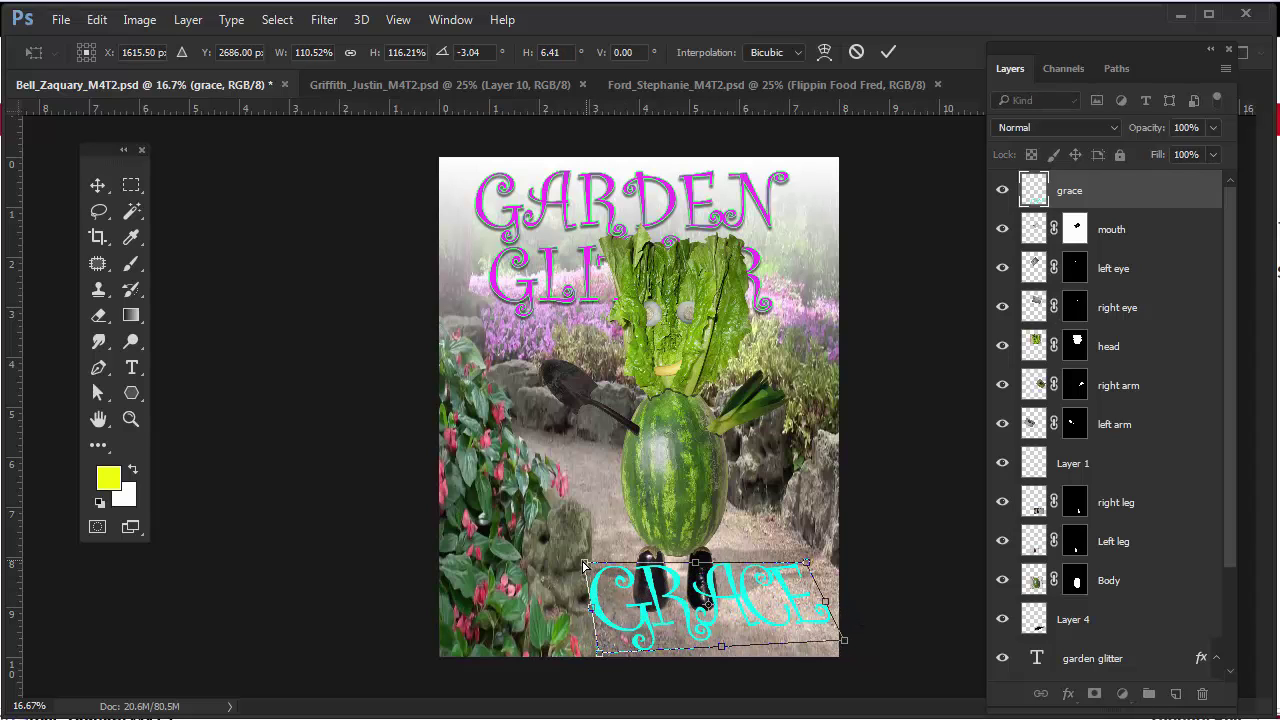
{"action": "left_click_drag", "start_coordinate": [584, 566], "coordinate": [578, 563]}
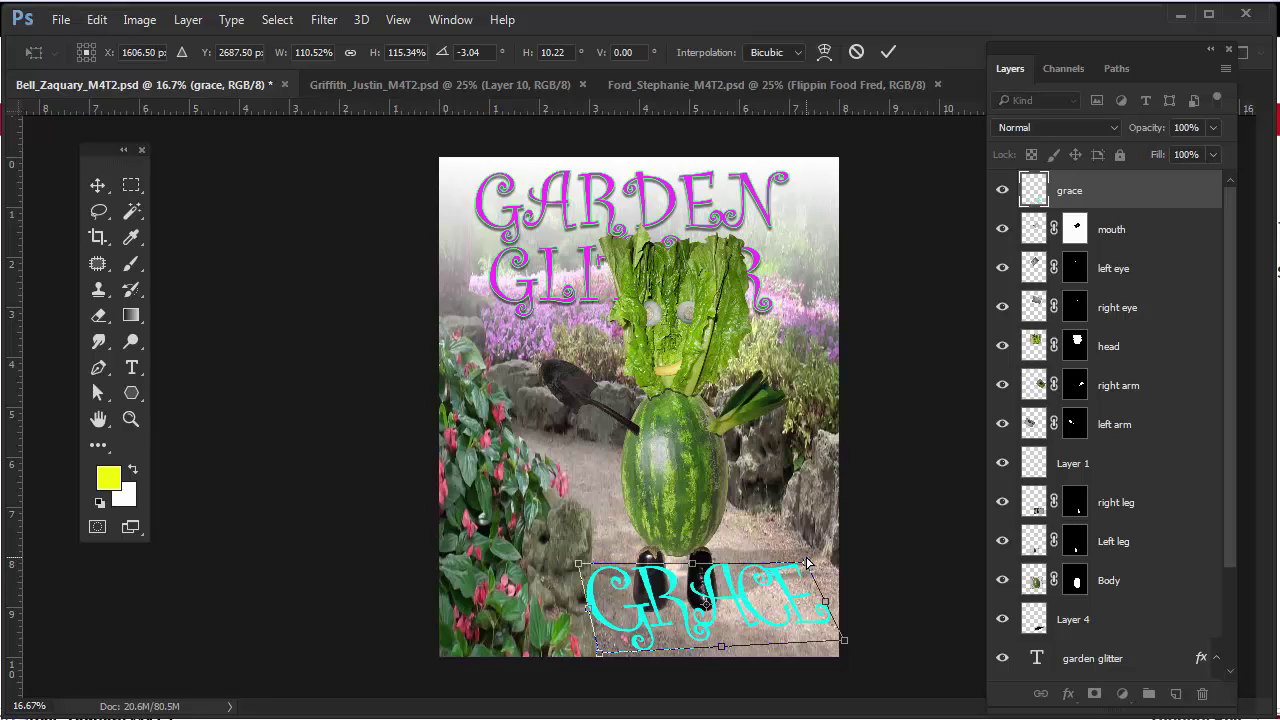
{"action": "left_click_drag", "start_coordinate": [808, 564], "coordinate": [806, 557]}
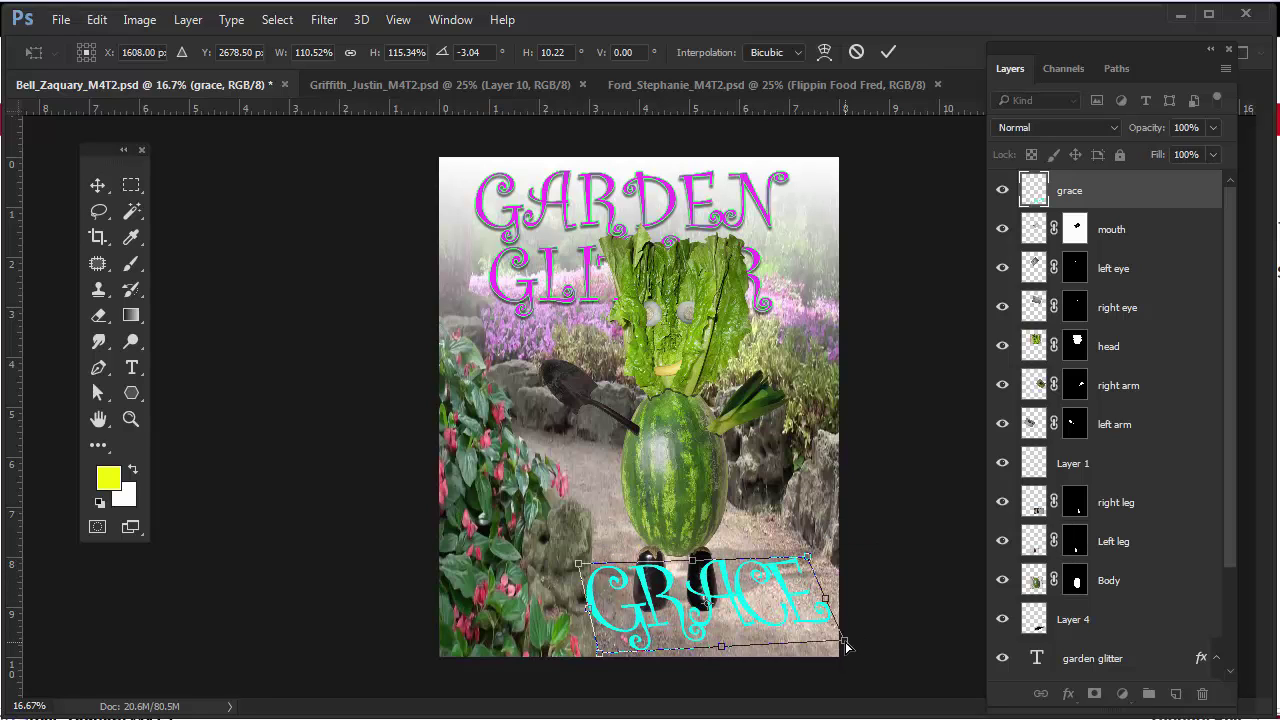
{"action": "left_click_drag", "start_coordinate": [846, 647], "coordinate": [857, 667]}
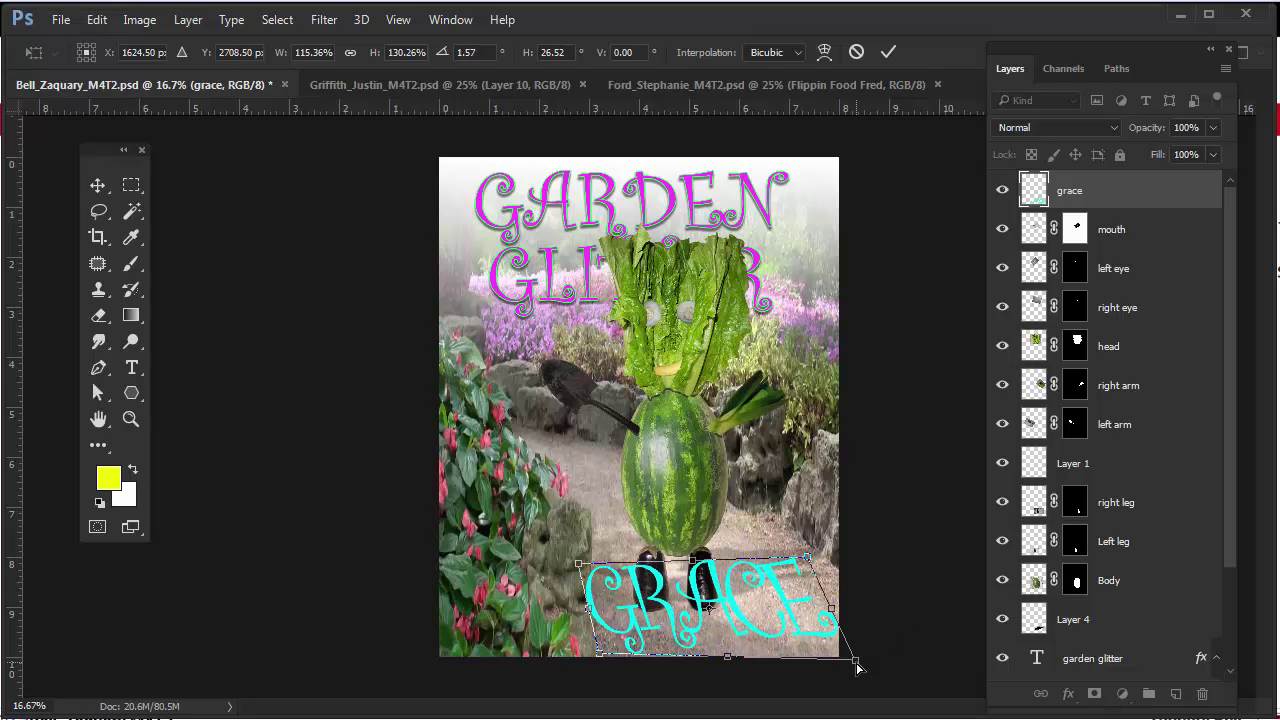
{"action": "key", "text": "Return"}
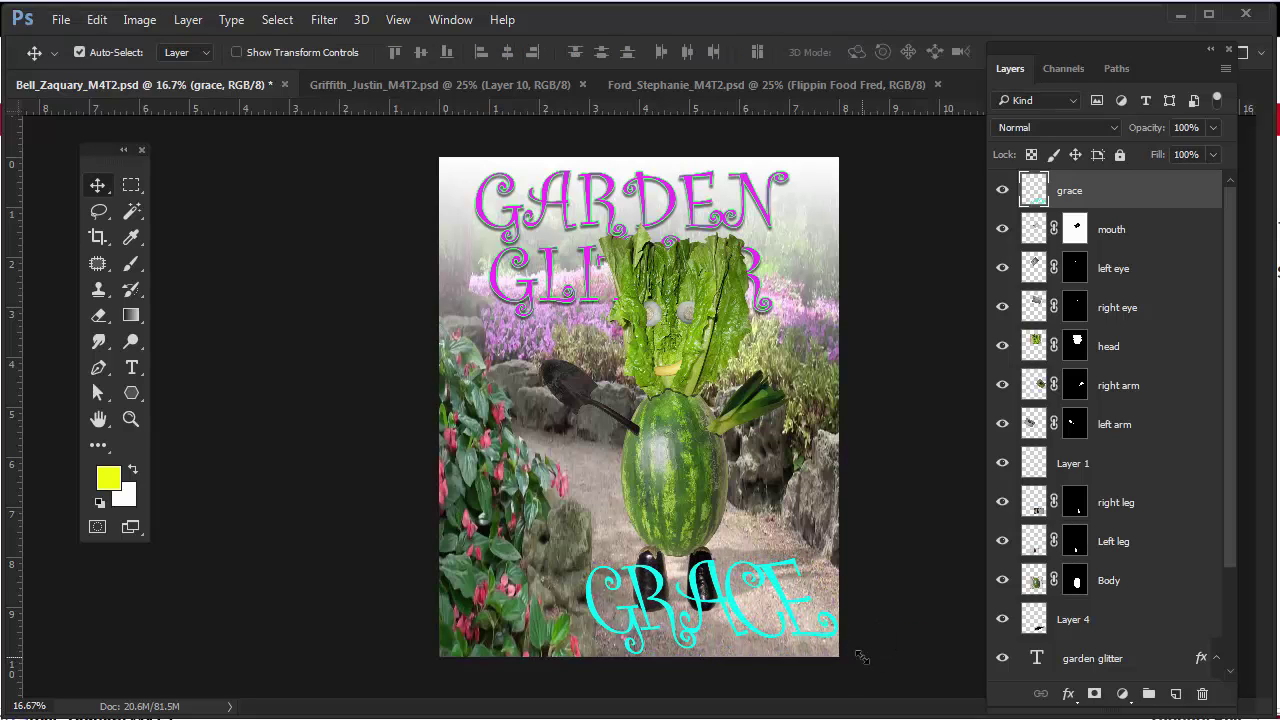
Add a layer mask to the grace layer and get a hard 40 px black brush ready for painting on it
{"action": "left_click", "coordinate": [717, 601], "text": "ctrl"}
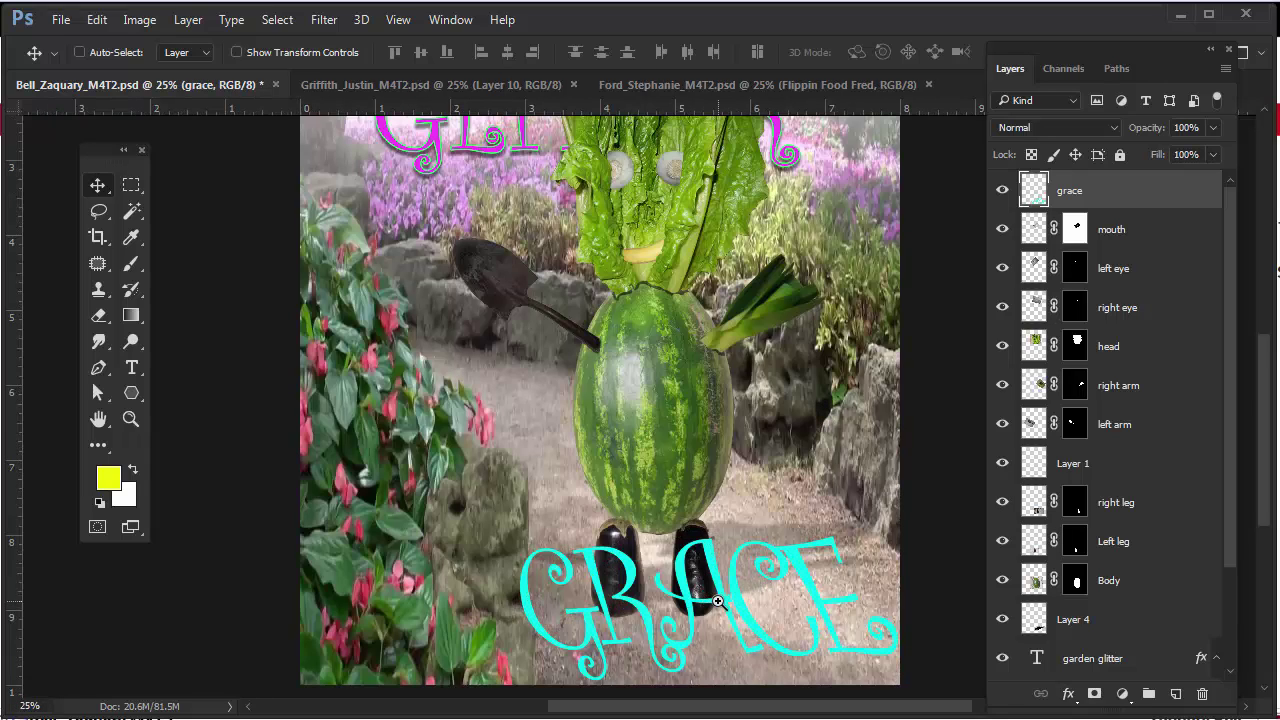
{"action": "key", "text": "ctrl"}
{"action": "left_click", "coordinate": [1094, 693]}
{"action": "left_click", "coordinate": [131, 263]}
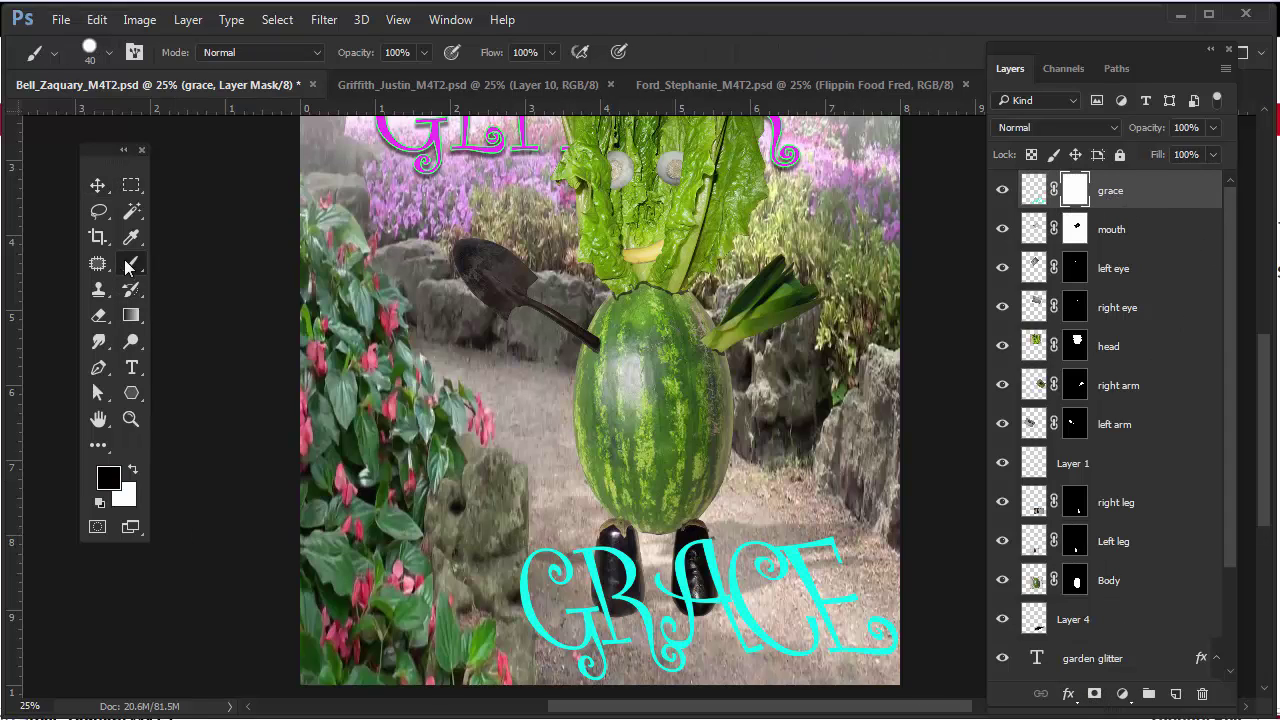
{"action": "left_click", "coordinate": [88, 52]}
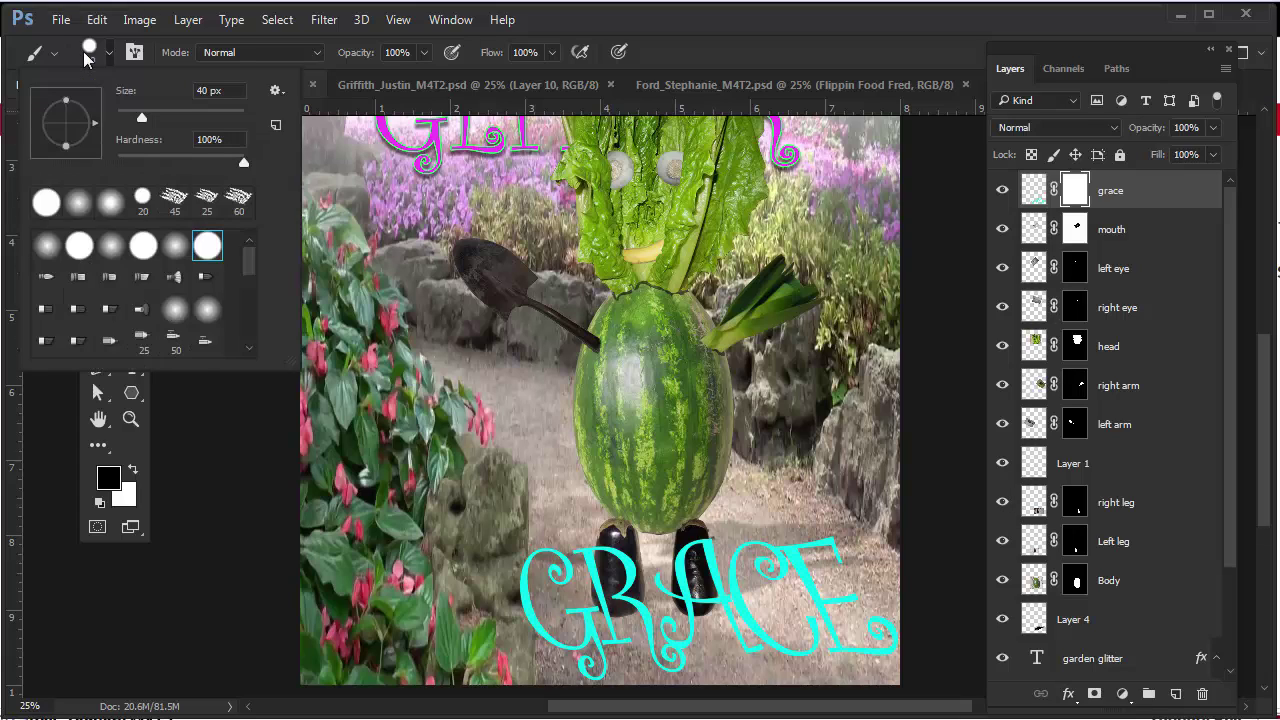
{"action": "left_click", "coordinate": [270, 371]}
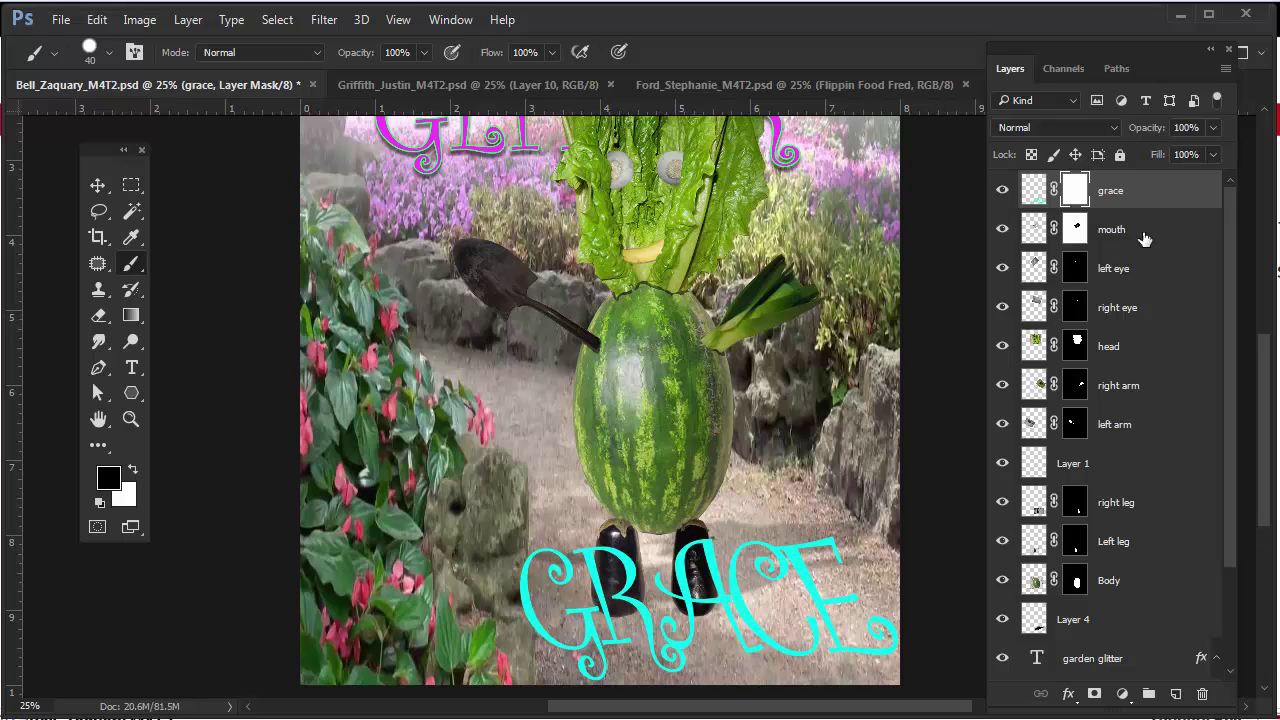
Load the GRACE lettering's outline as a selection and hide the grace layer
{"action": "left_click", "coordinate": [1068, 196]}
{"action": "left_click", "coordinate": [1035, 199], "text": "ctrl"}
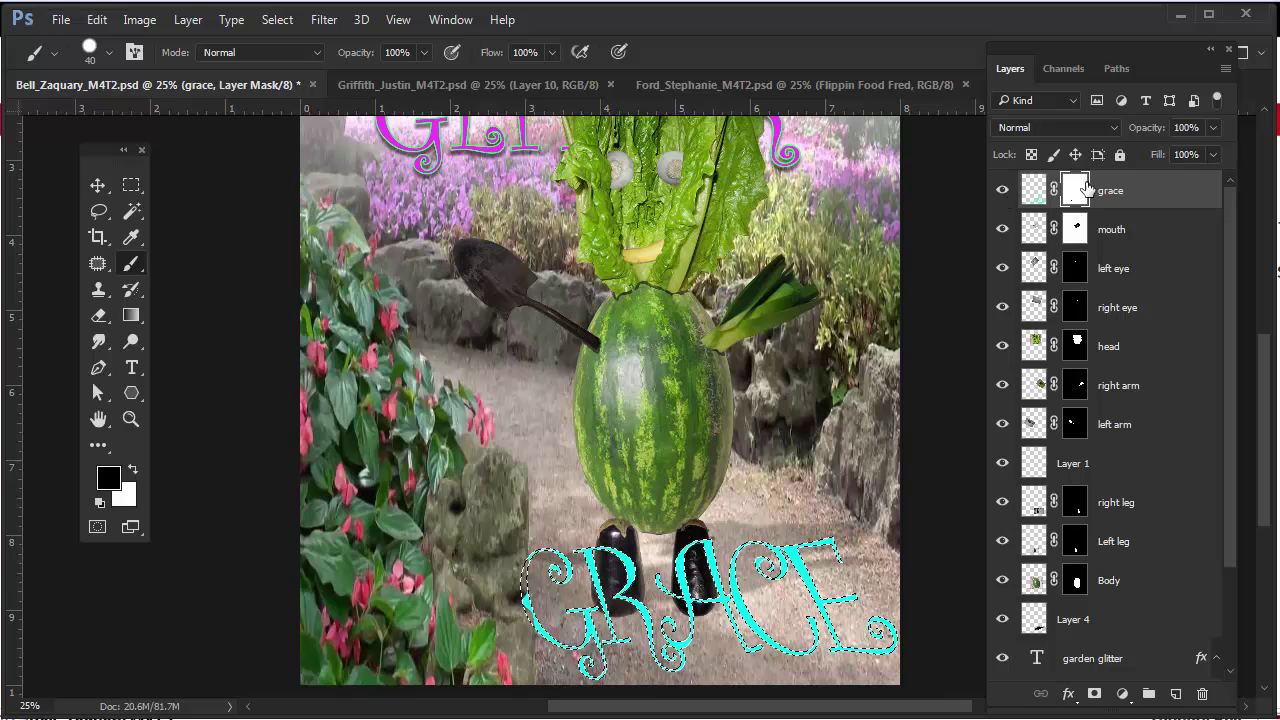
{"action": "left_click", "coordinate": [1003, 196]}
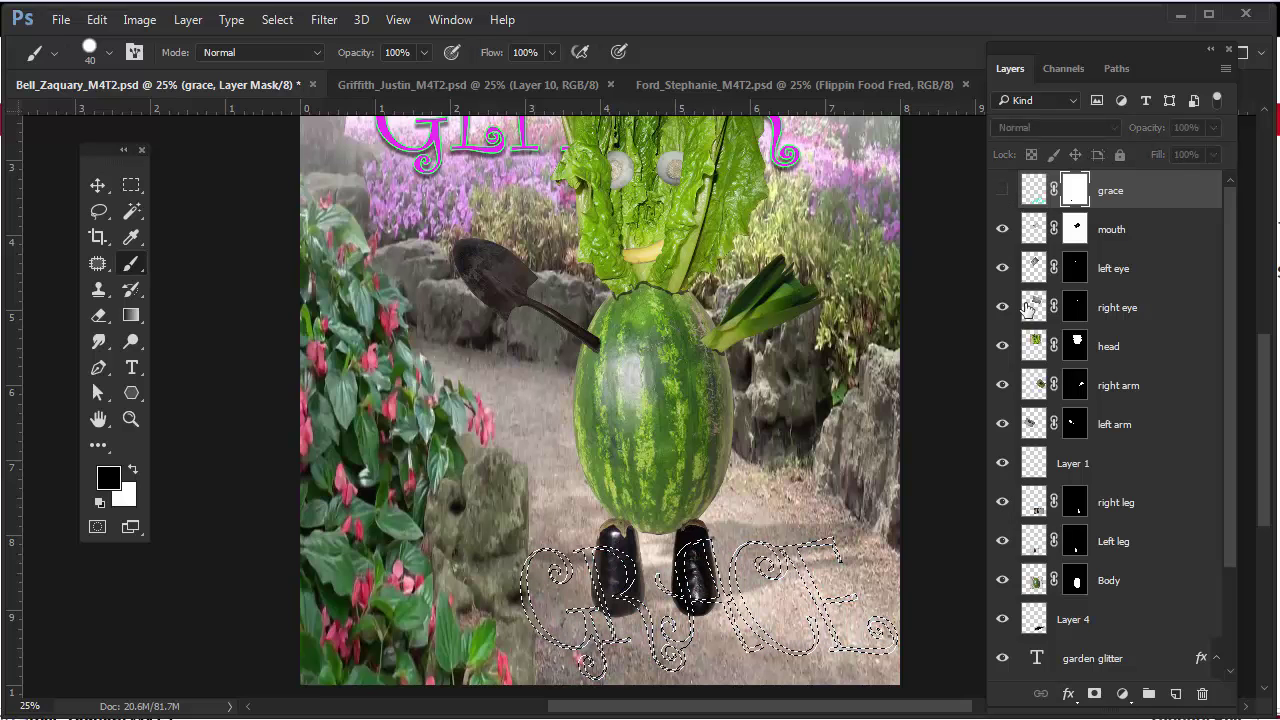
Copy the selected lettering shape from the Layer 2 garden background onto a new layer and check it with Layer 2 temporarily hidden
{"action": "scroll", "coordinate": [1058, 450], "scroll_direction": "down", "scroll_amount": 3}
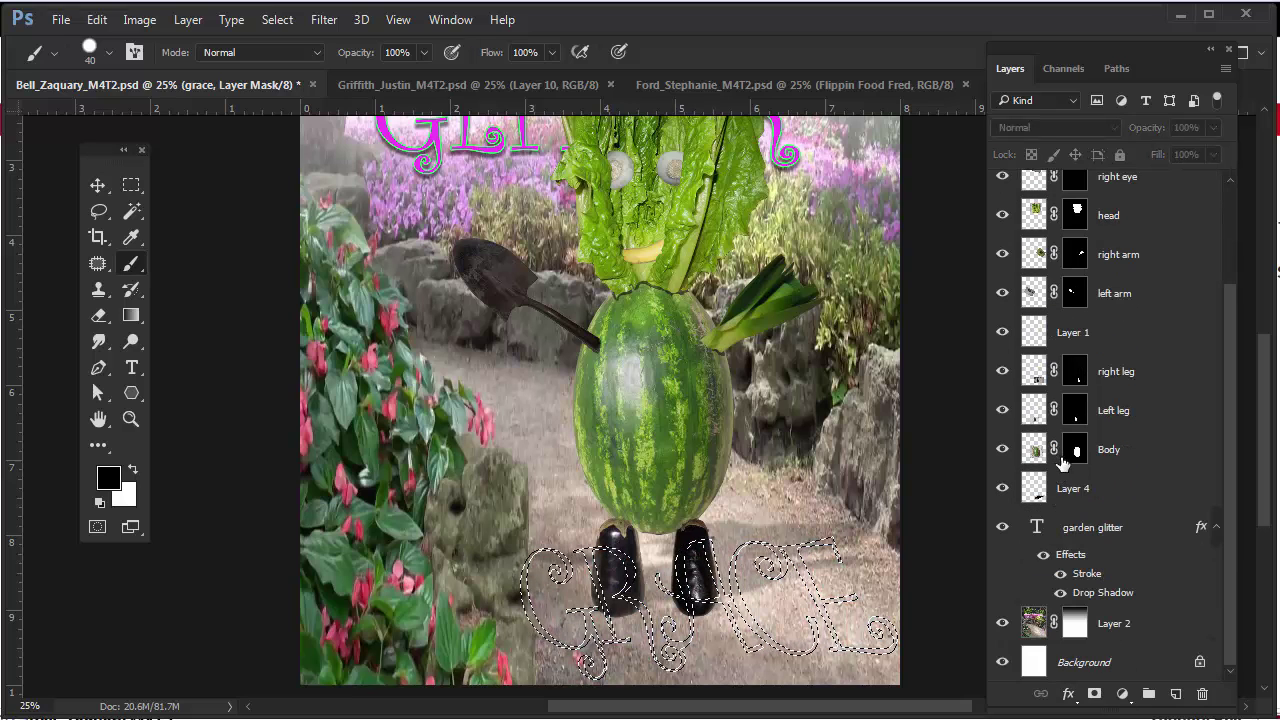
{"action": "left_click", "coordinate": [1036, 630]}
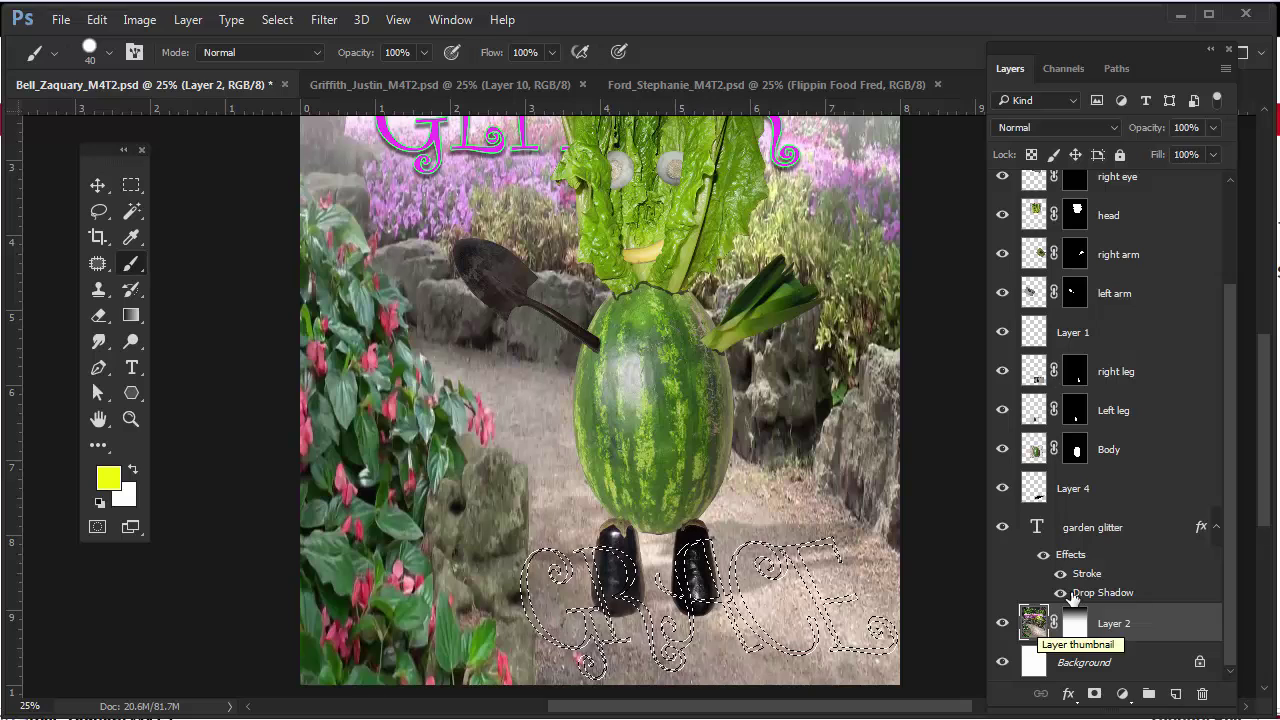
{"action": "key", "text": "ctrl+j"}
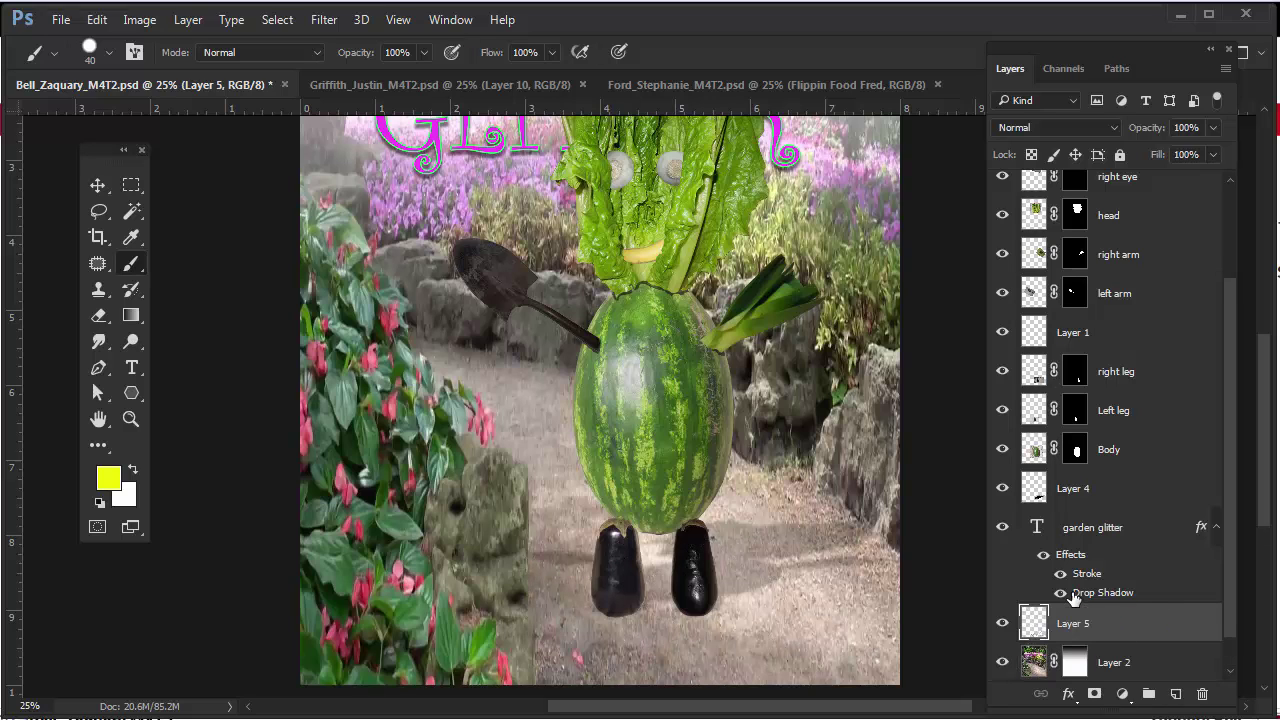
{"action": "scroll", "coordinate": [1072, 597], "scroll_direction": "down", "scroll_amount": 1}
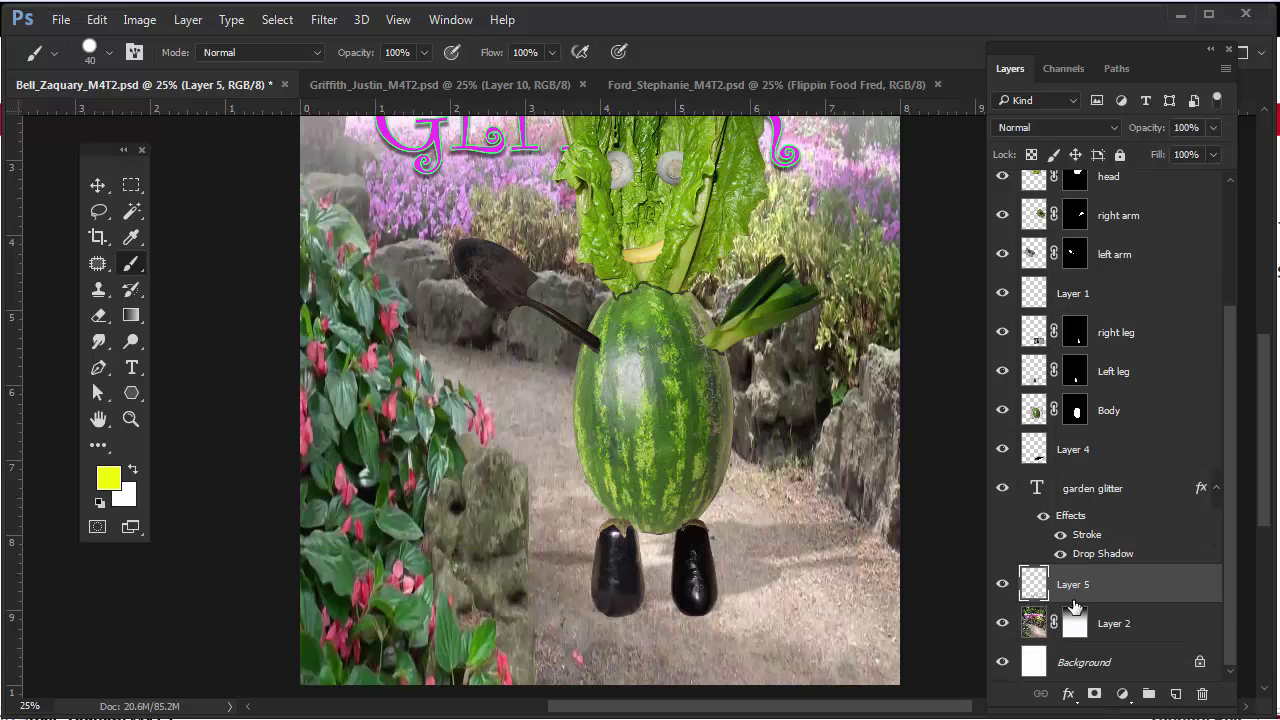
{"action": "left_click", "coordinate": [1001, 629]}
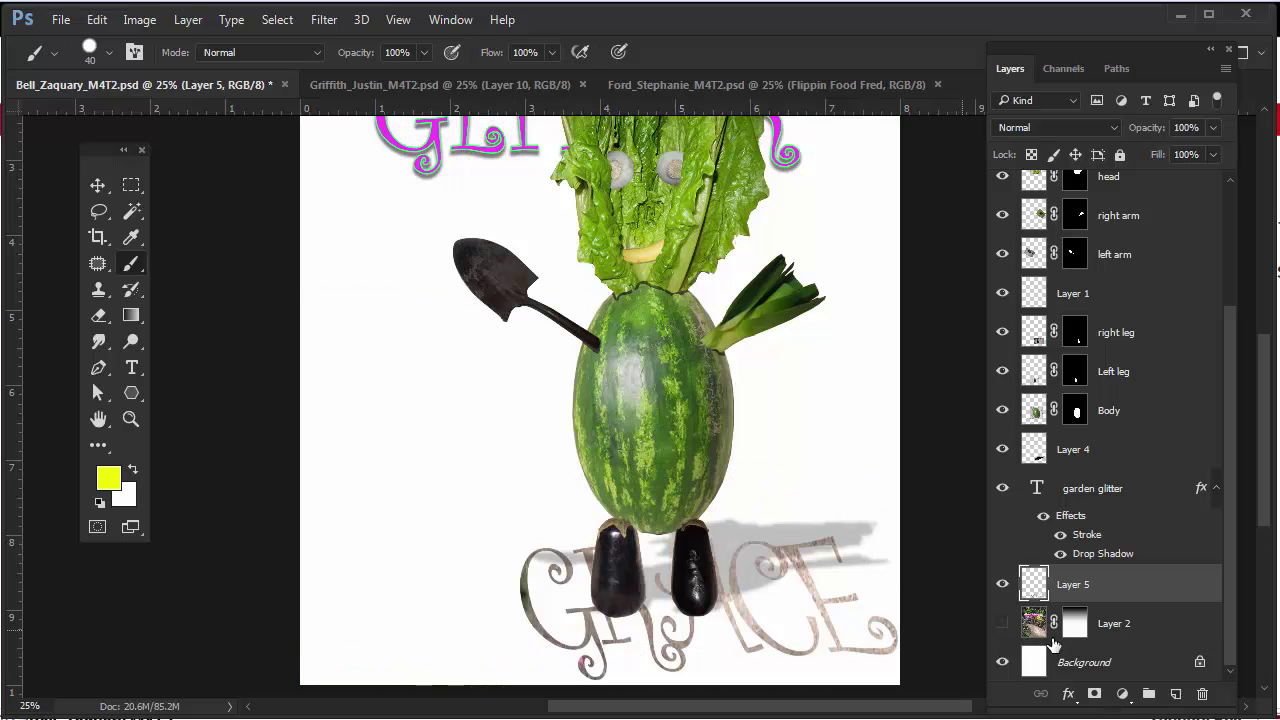
{"action": "left_click", "coordinate": [1001, 626]}
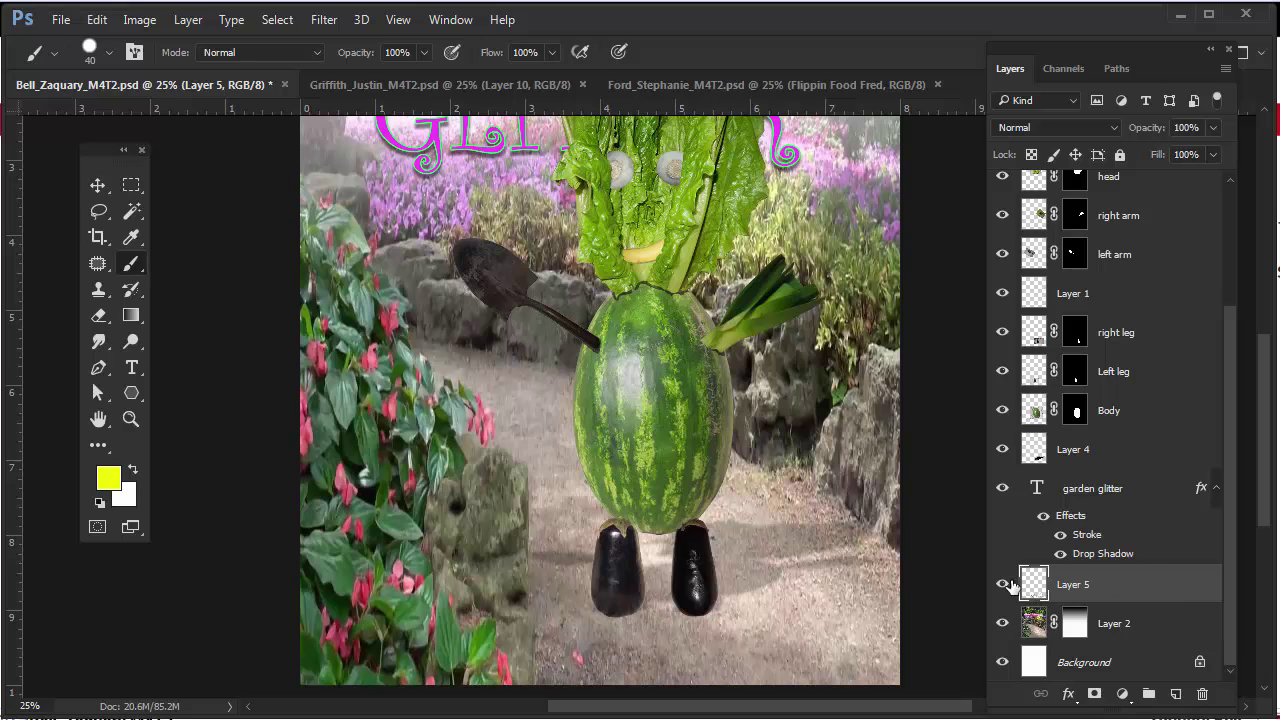
Give the background-textured lettering on Layer 5 a Bevel & Emboss effect with the Outer Bevel style
{"action": "double_click", "coordinate": [1152, 582]}
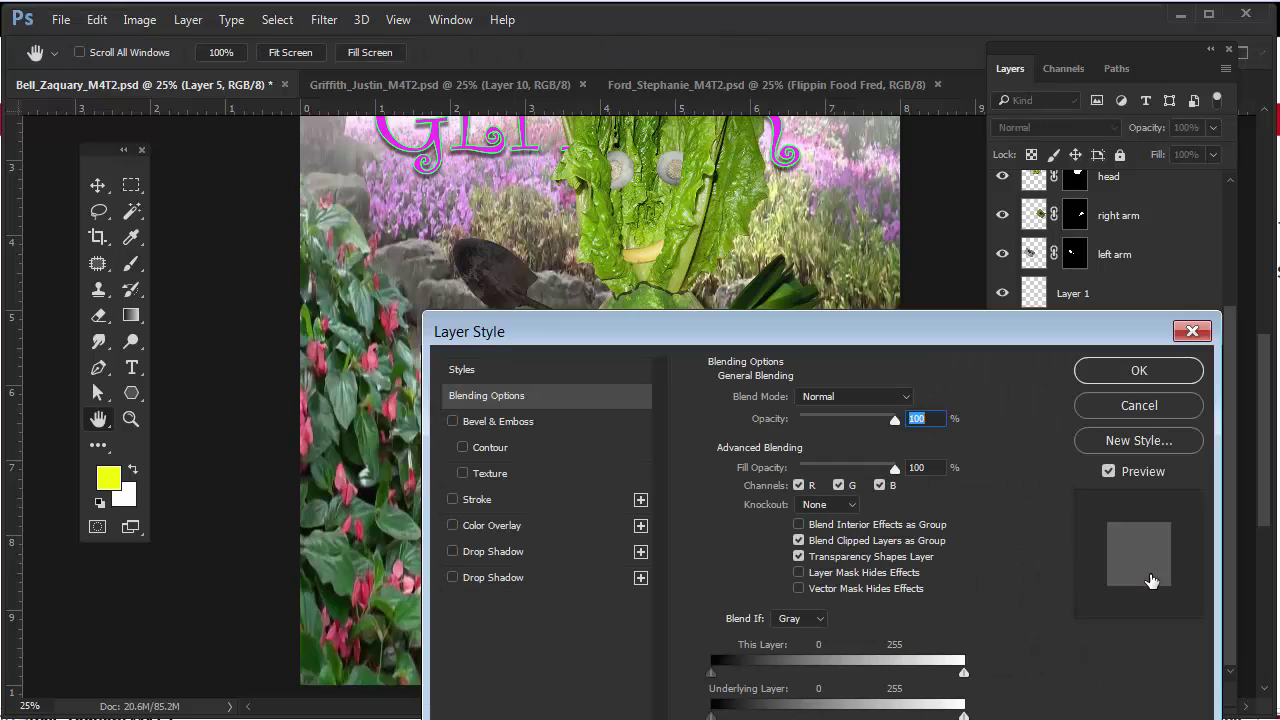
{"action": "left_click_drag", "start_coordinate": [855, 323], "coordinate": [1121, 120]}
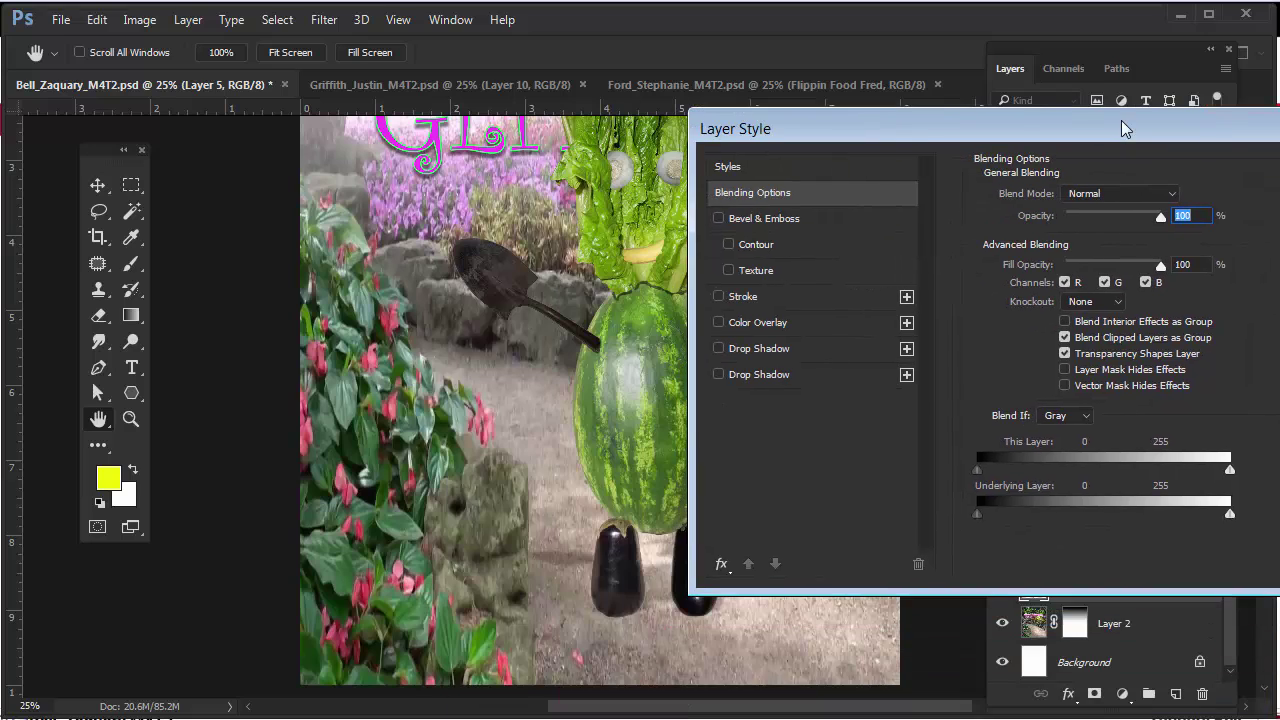
{"action": "left_click", "coordinate": [719, 219]}
{"action": "left_click", "coordinate": [752, 221]}
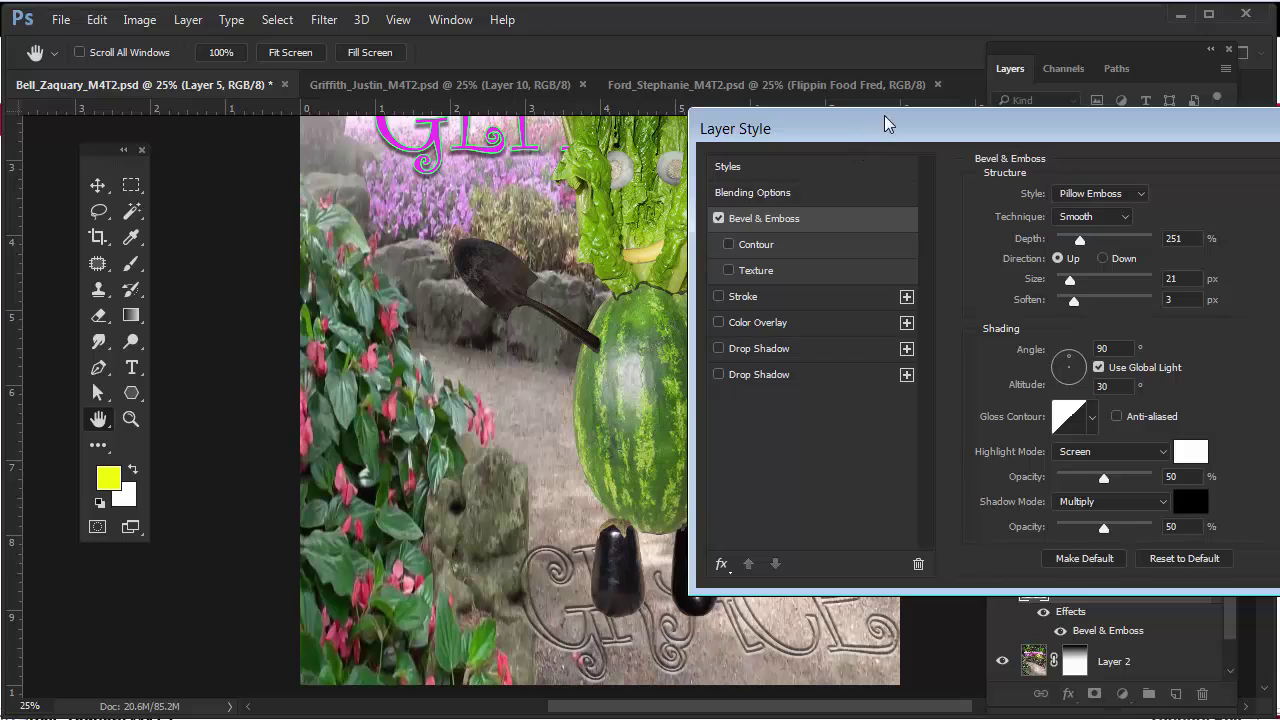
{"action": "left_click_drag", "start_coordinate": [873, 126], "coordinate": [998, 96]}
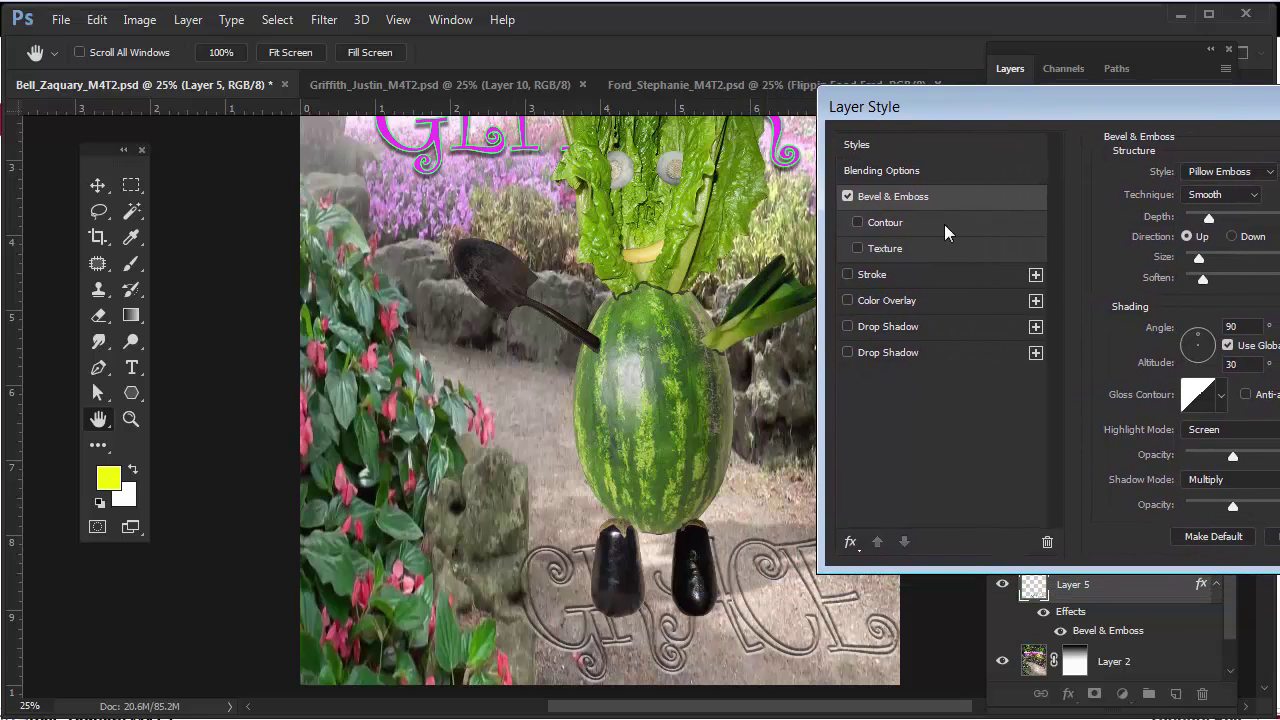
{"action": "left_click", "coordinate": [1249, 172]}
{"action": "left_click", "coordinate": [1250, 190]}
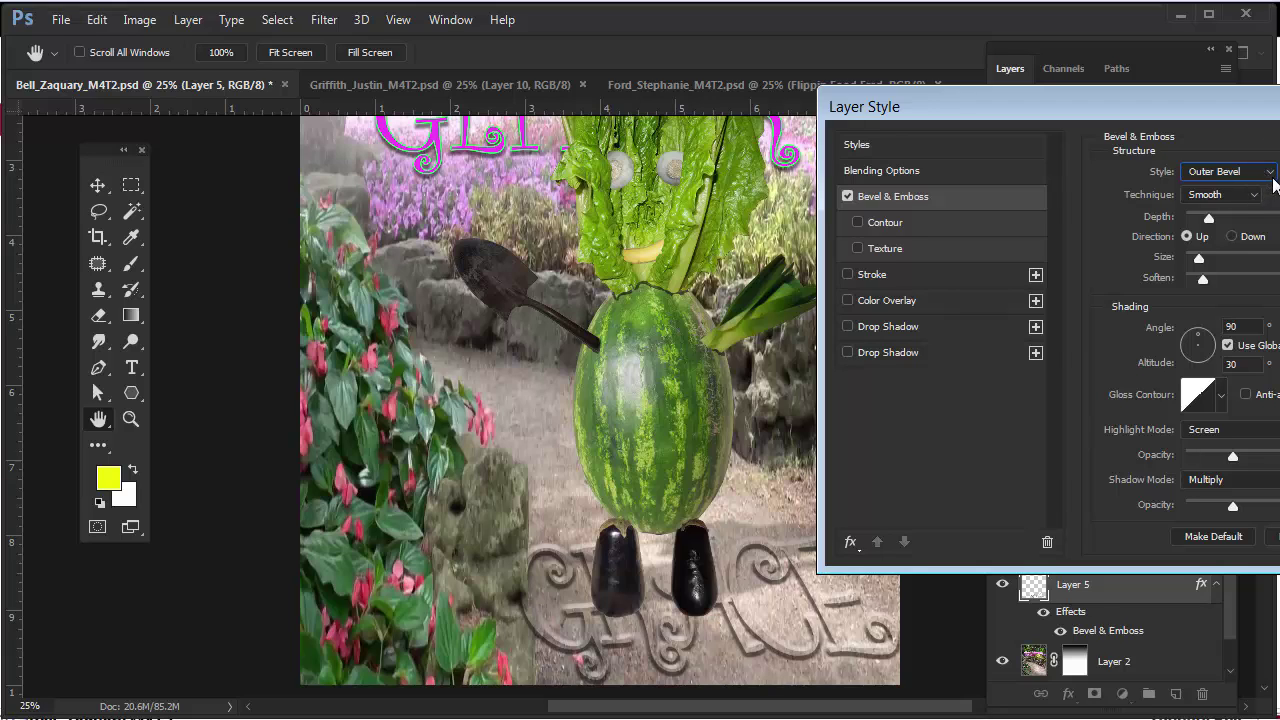
Add a Color Overlay in Color Dodge blend mode to Layer 5 and apply the layer style
{"action": "left_click", "coordinate": [847, 301]}
{"action": "left_click", "coordinate": [892, 300]}
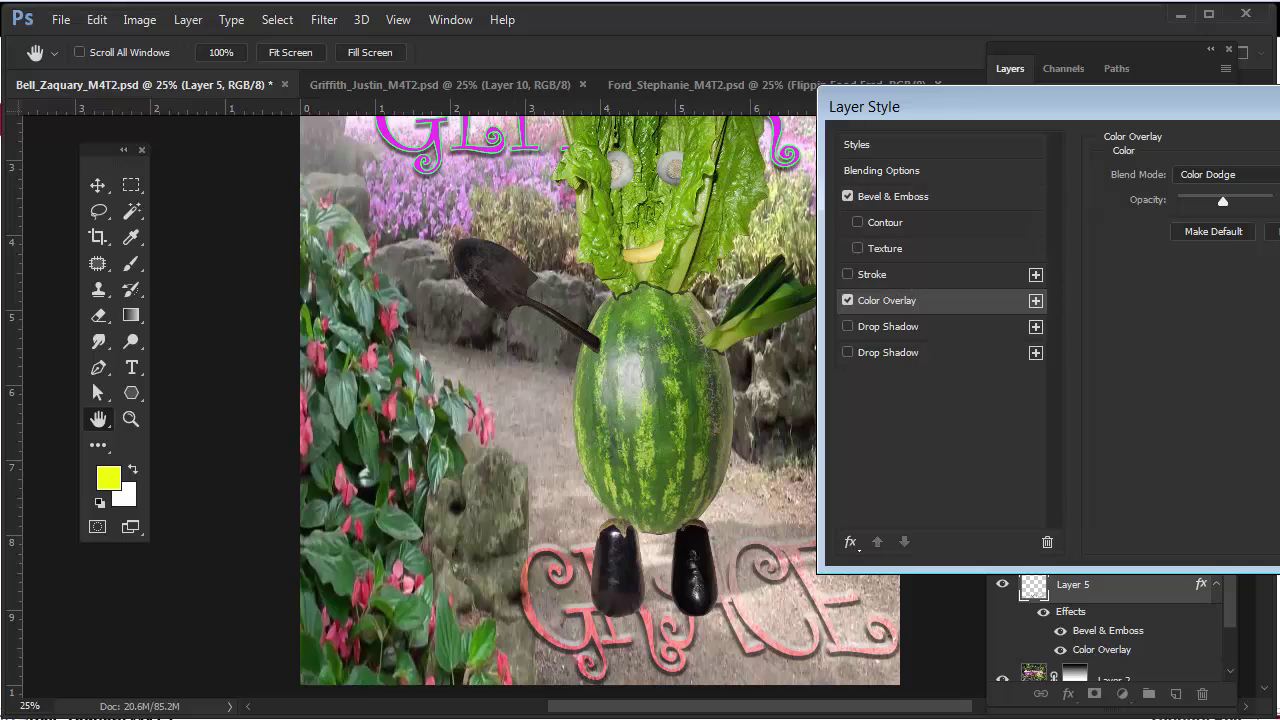
{"action": "key", "text": "Return"}
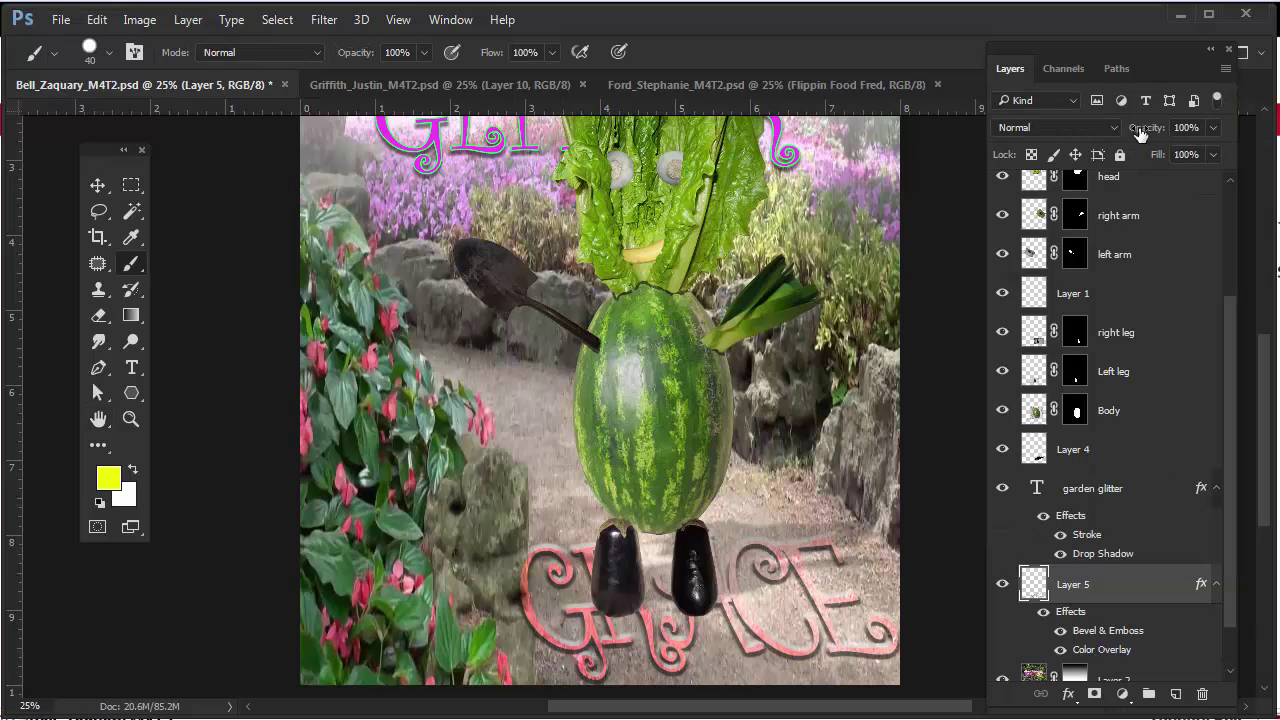
Convert Layer 5 to a smart object and add a layer mask to it
{"action": "scroll", "coordinate": [1118, 241], "scroll_direction": "up", "scroll_amount": 3}
{"action": "scroll", "coordinate": [1116, 245], "scroll_direction": "down", "scroll_amount": 5}
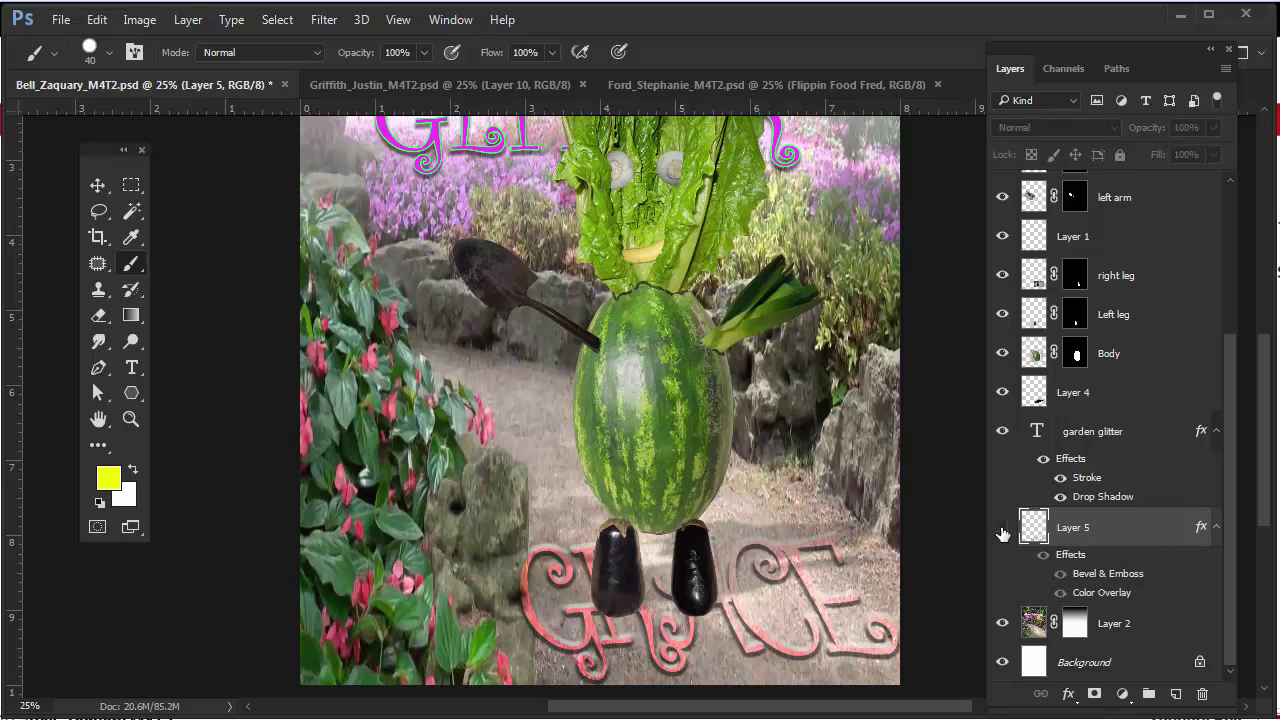
{"action": "right_click", "coordinate": [1124, 533]}
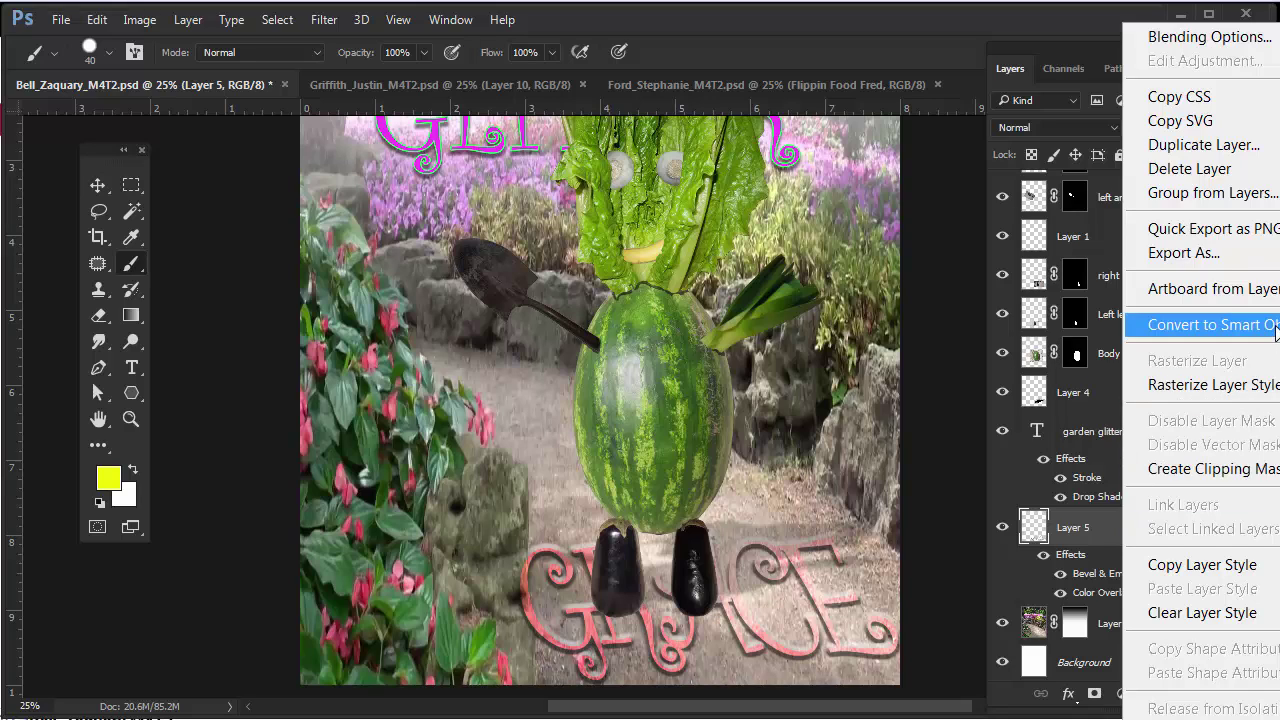
{"action": "left_click", "coordinate": [1204, 326]}
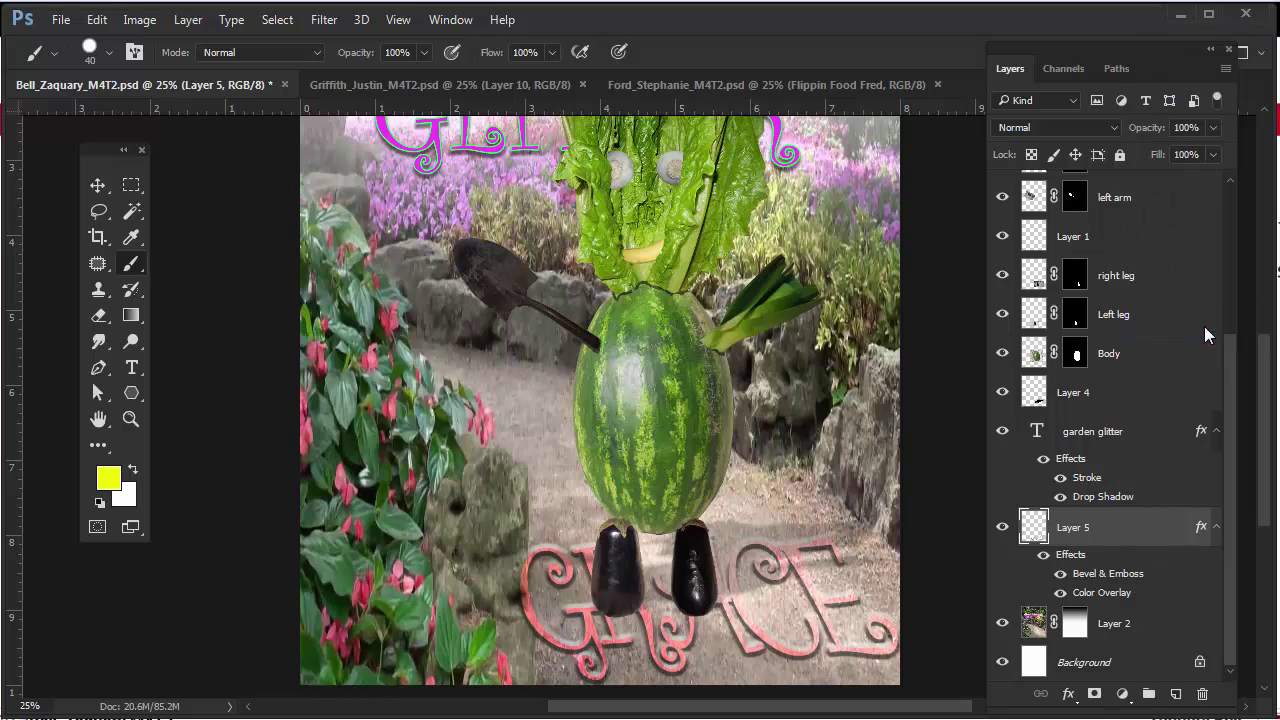
{"action": "left_click", "coordinate": [1095, 694]}
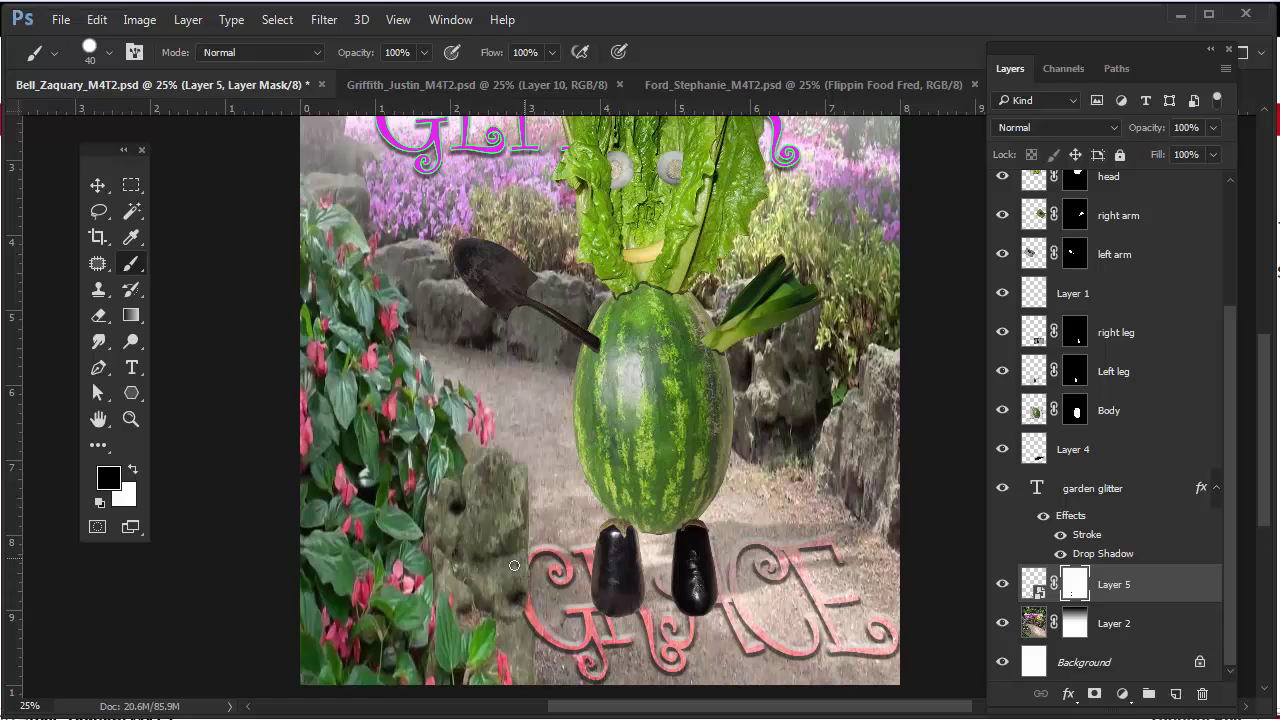
Use the Move tool to focus on the face and select the left eye layer
{"action": "key", "text": "ctrl+minus"}
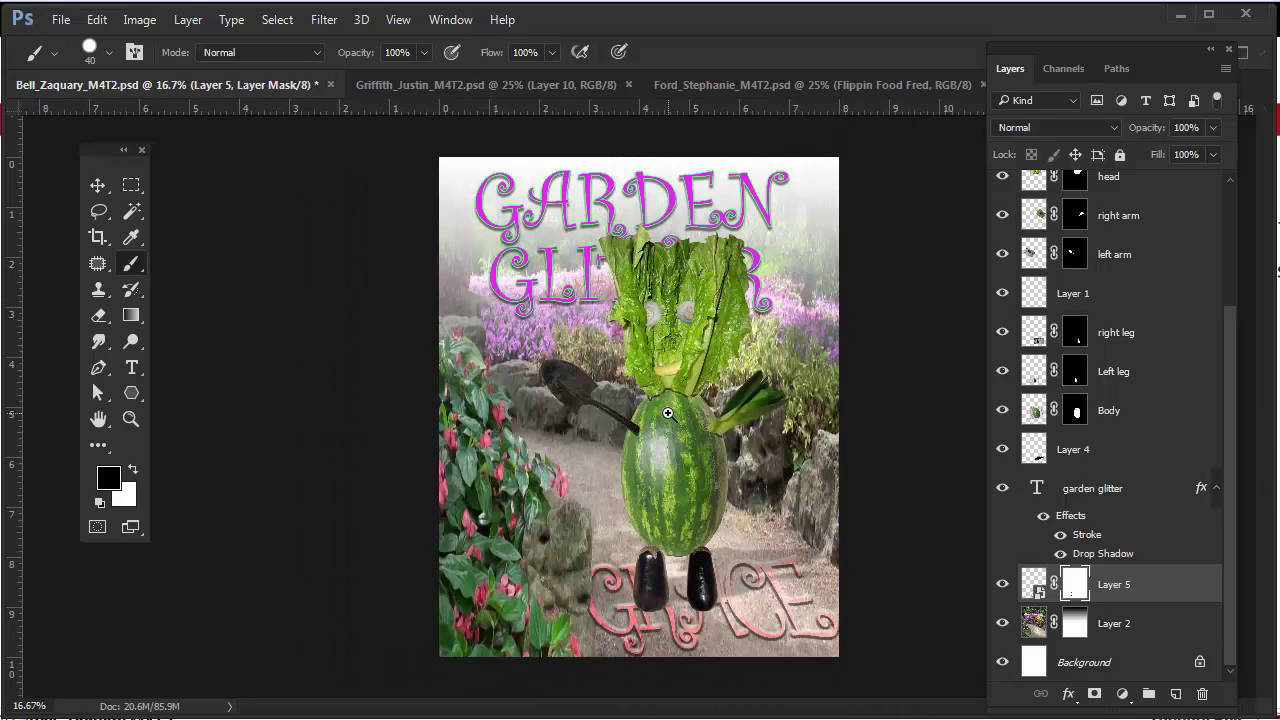
{"action": "left_click", "coordinate": [681, 317]}
{"action": "left_click", "coordinate": [681, 317]}
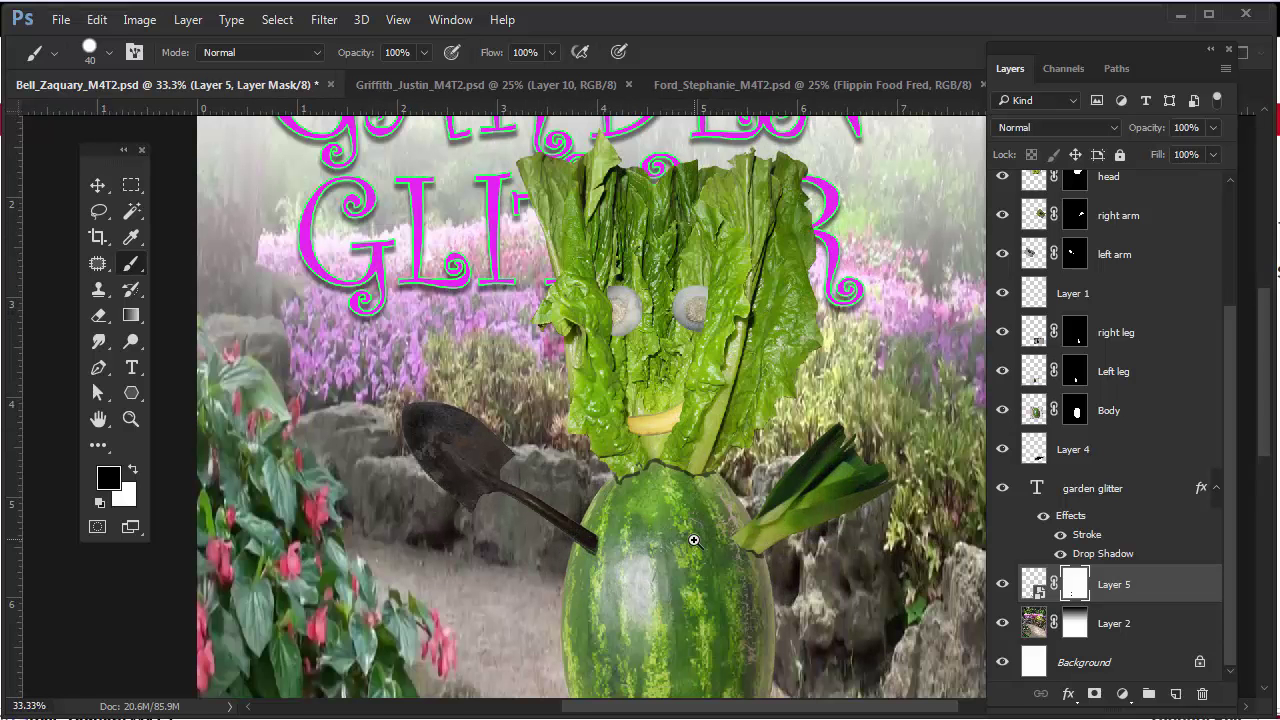
{"action": "left_click", "coordinate": [98, 186]}
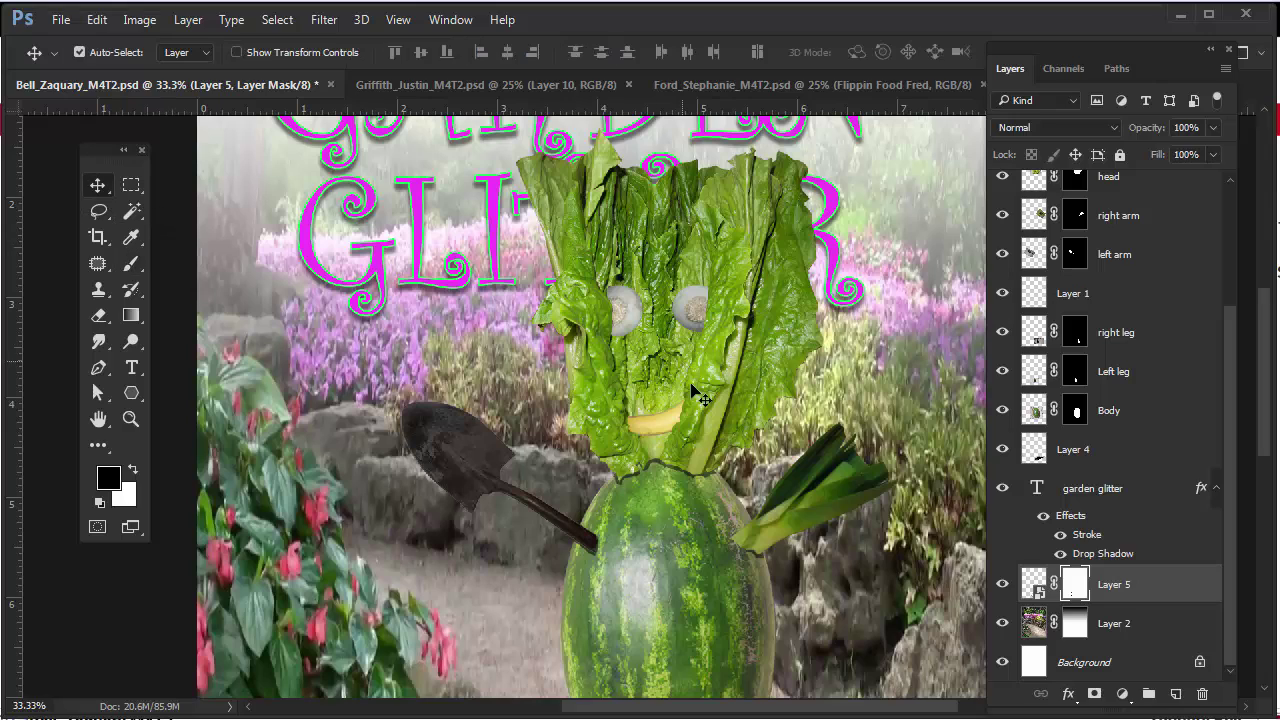
{"action": "left_click", "coordinate": [622, 310], "text": "ctrl"}
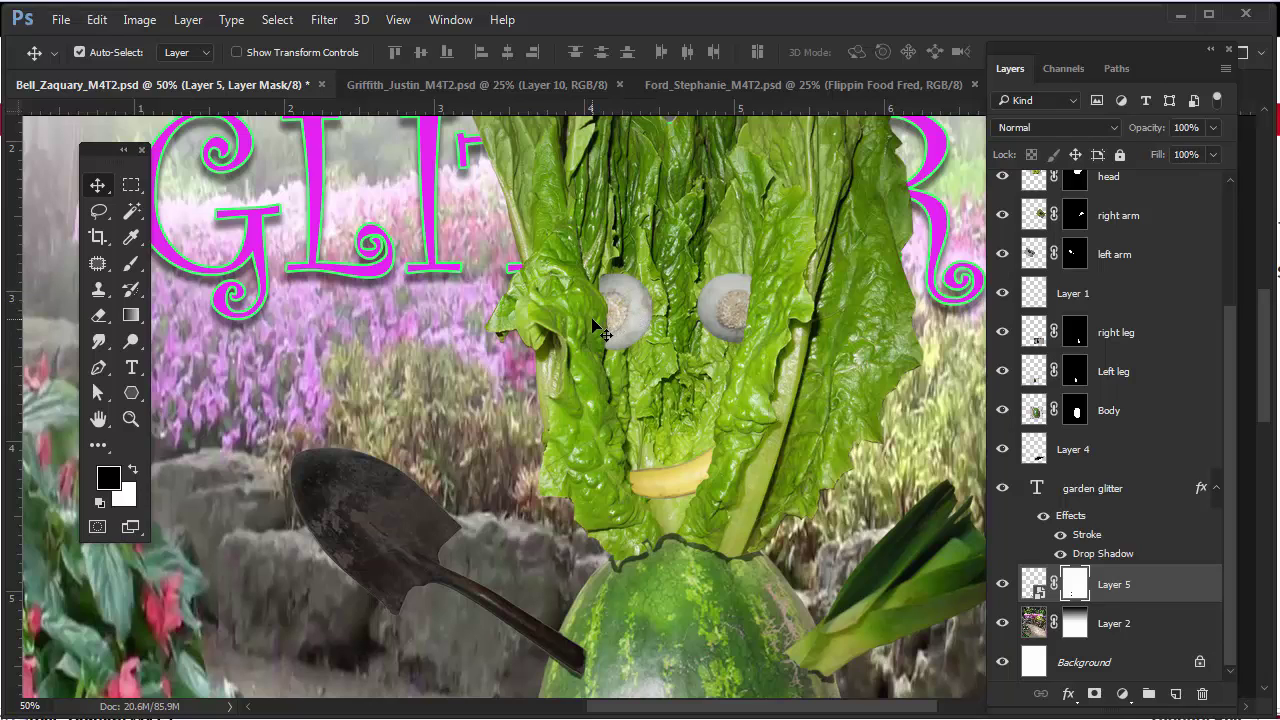
{"action": "left_click", "coordinate": [641, 326]}
{"action": "scroll", "coordinate": [900, 335], "scroll_direction": "up", "scroll_amount": 1}
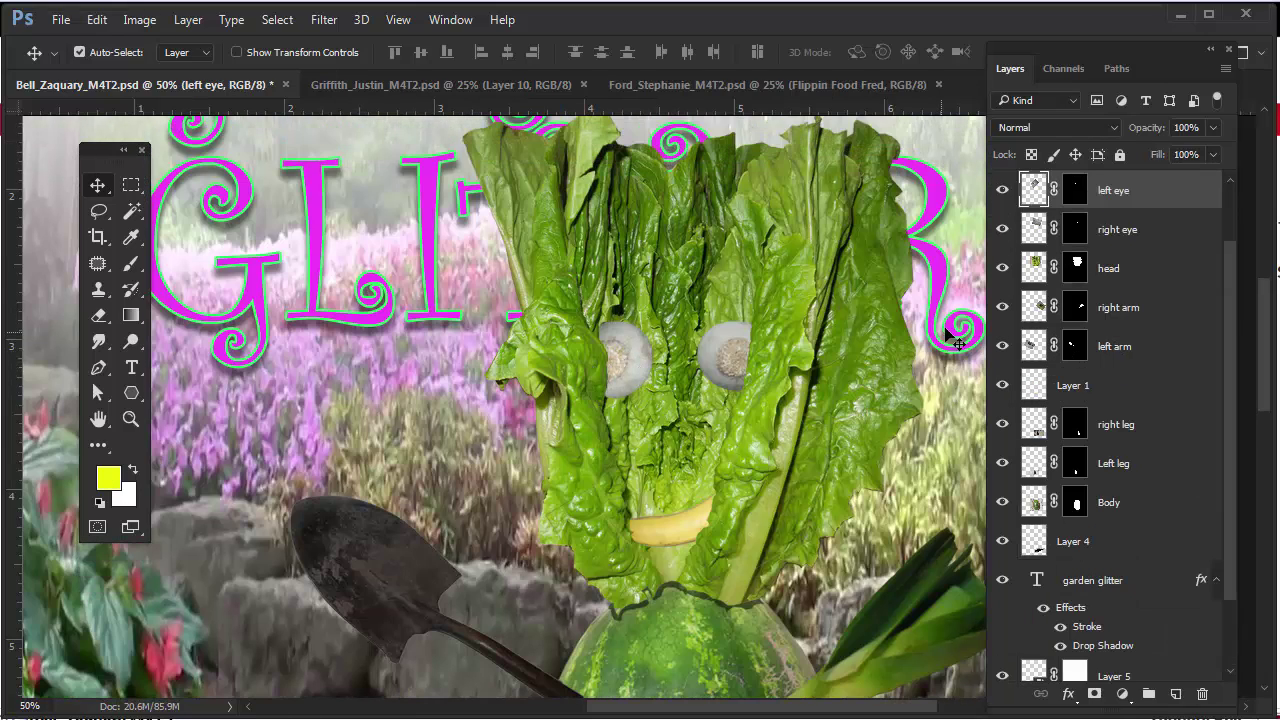
{"action": "left_click", "coordinate": [600, 428]}
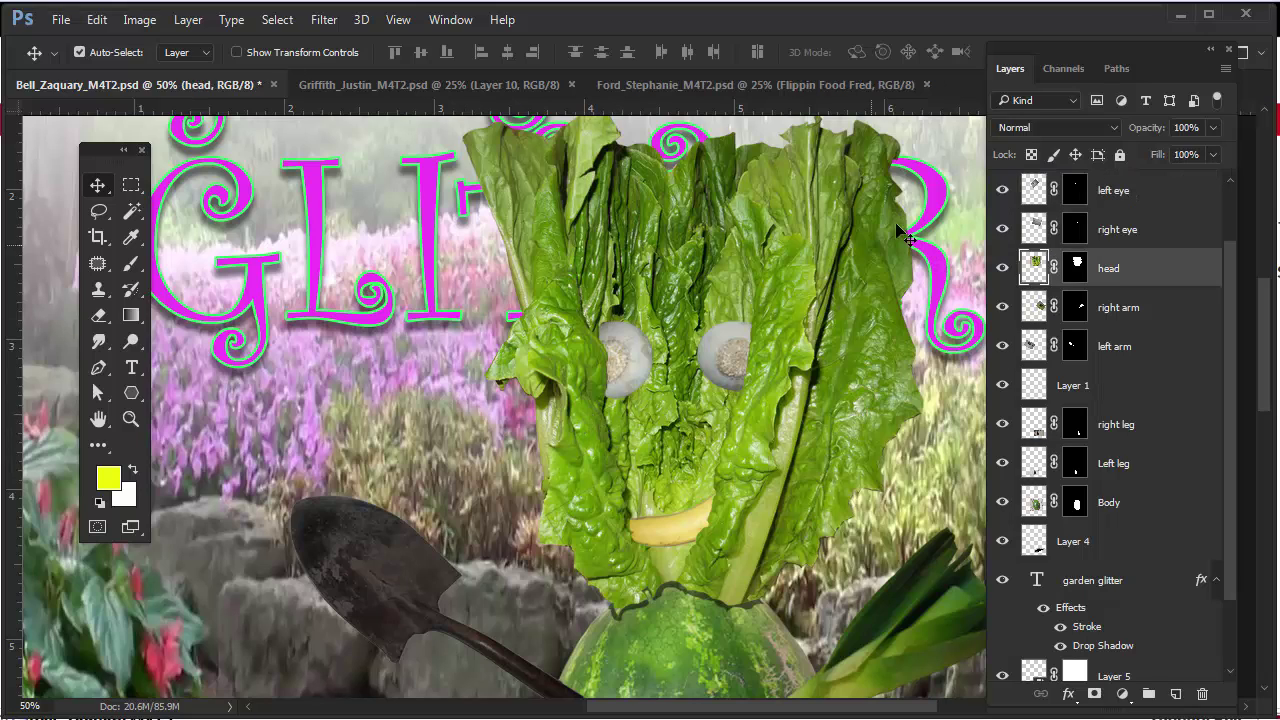
{"action": "left_click", "coordinate": [1155, 192]}
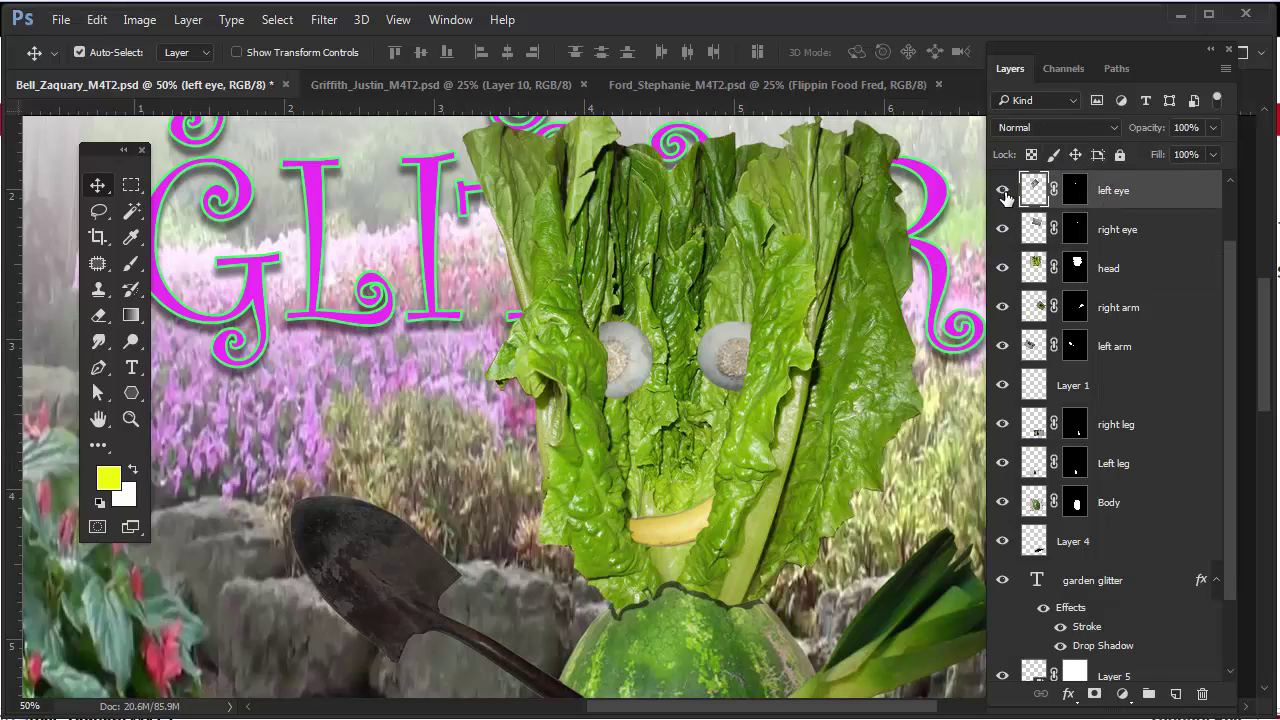
Inspect the left eye by toggling its layer visibility and temporarily disabling its layer mask
{"action": "left_click", "coordinate": [1003, 192]}
{"action": "left_click", "coordinate": [1003, 192]}
{"action": "left_click", "coordinate": [1003, 192]}
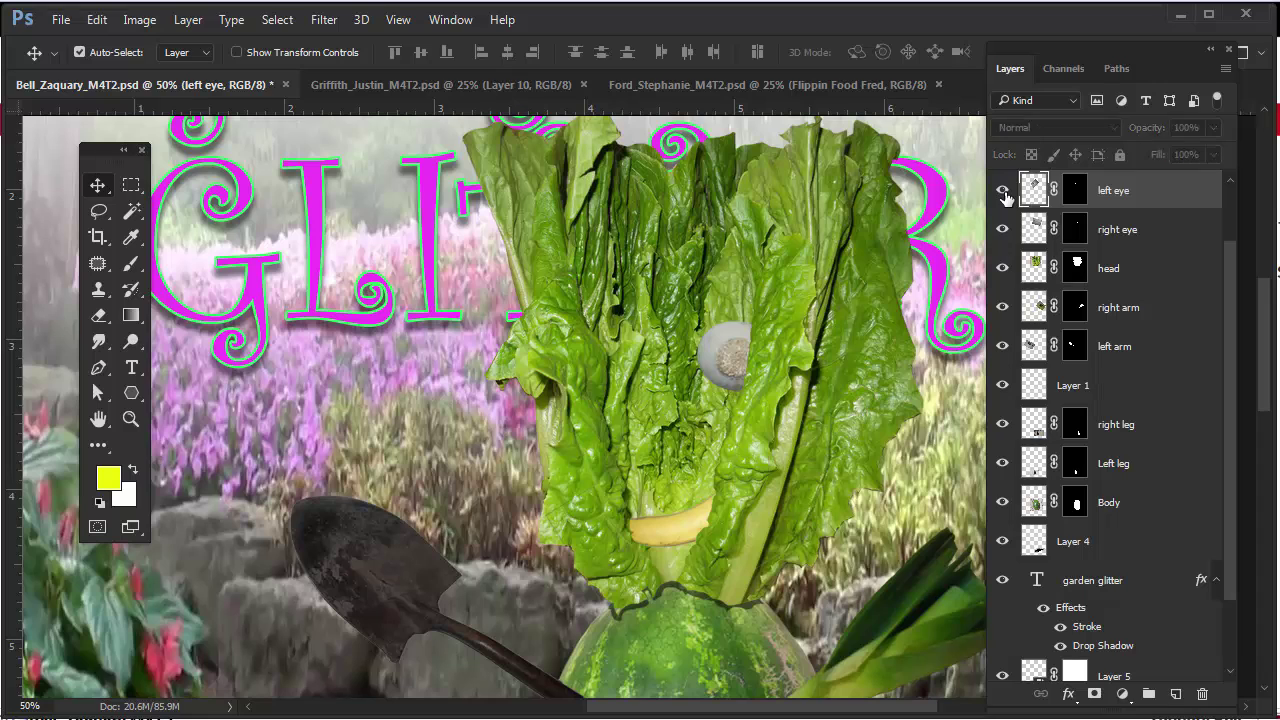
{"action": "right_click", "coordinate": [1077, 192]}
{"action": "left_click", "coordinate": [1118, 208]}
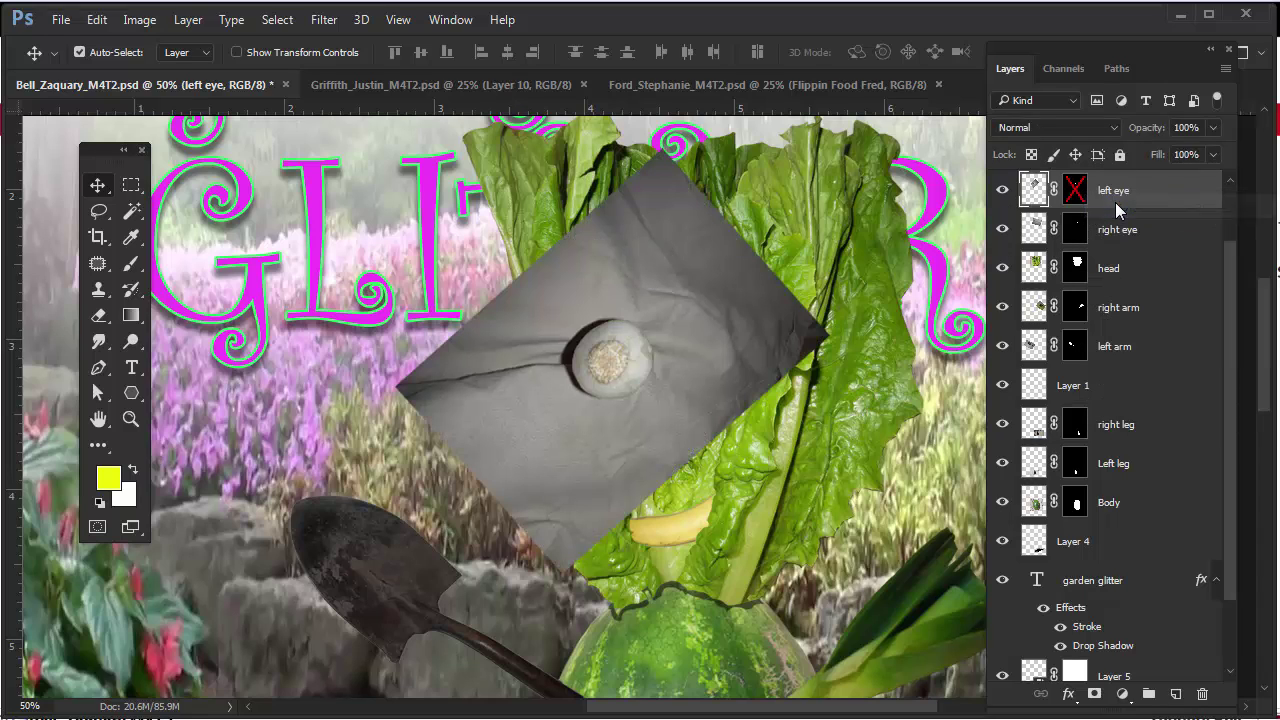
{"action": "right_click", "coordinate": [1087, 199]}
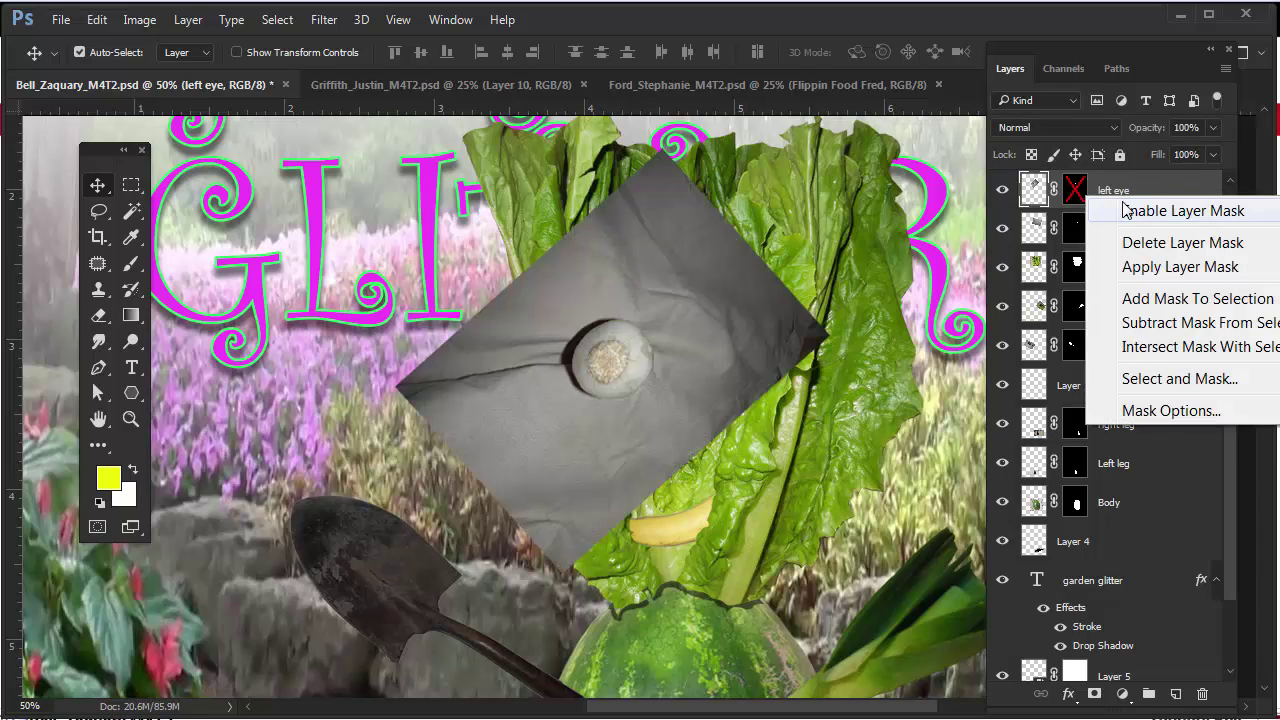
{"action": "left_click", "coordinate": [1128, 210]}
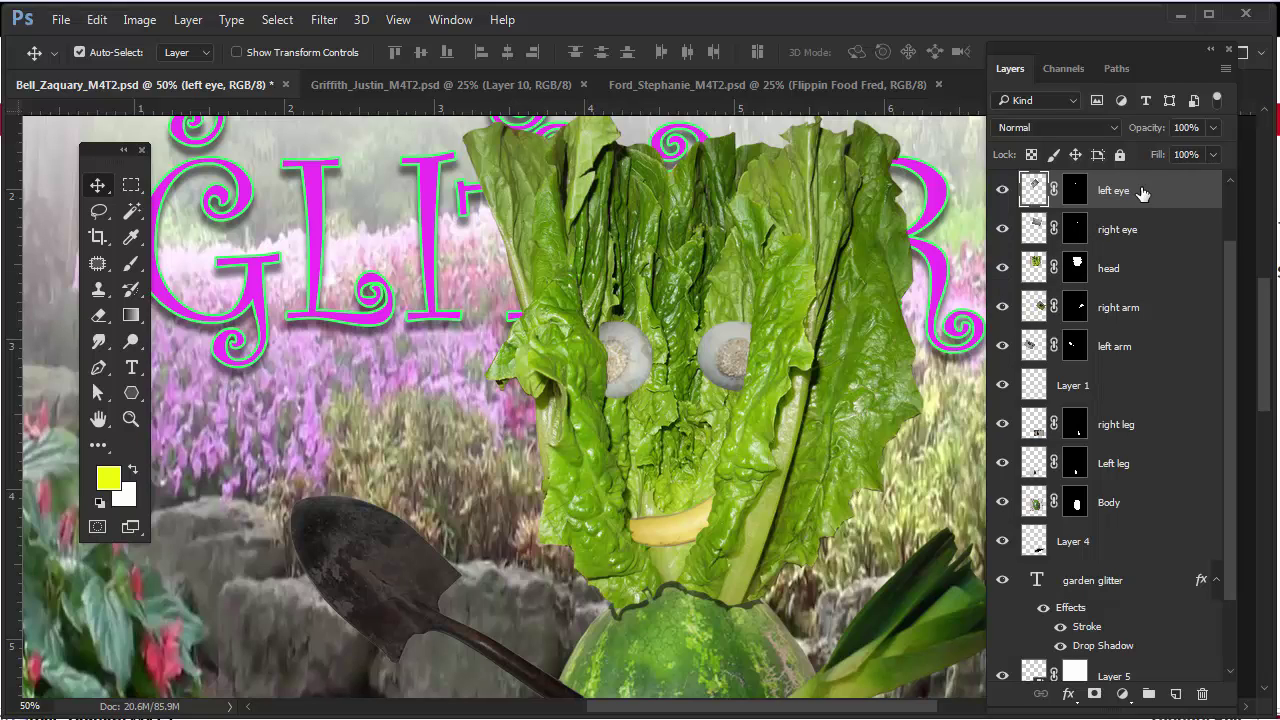
Add a new layer above the left eye layer and load the left eye's mask as a selection
{"action": "left_click", "coordinate": [1176, 694]}
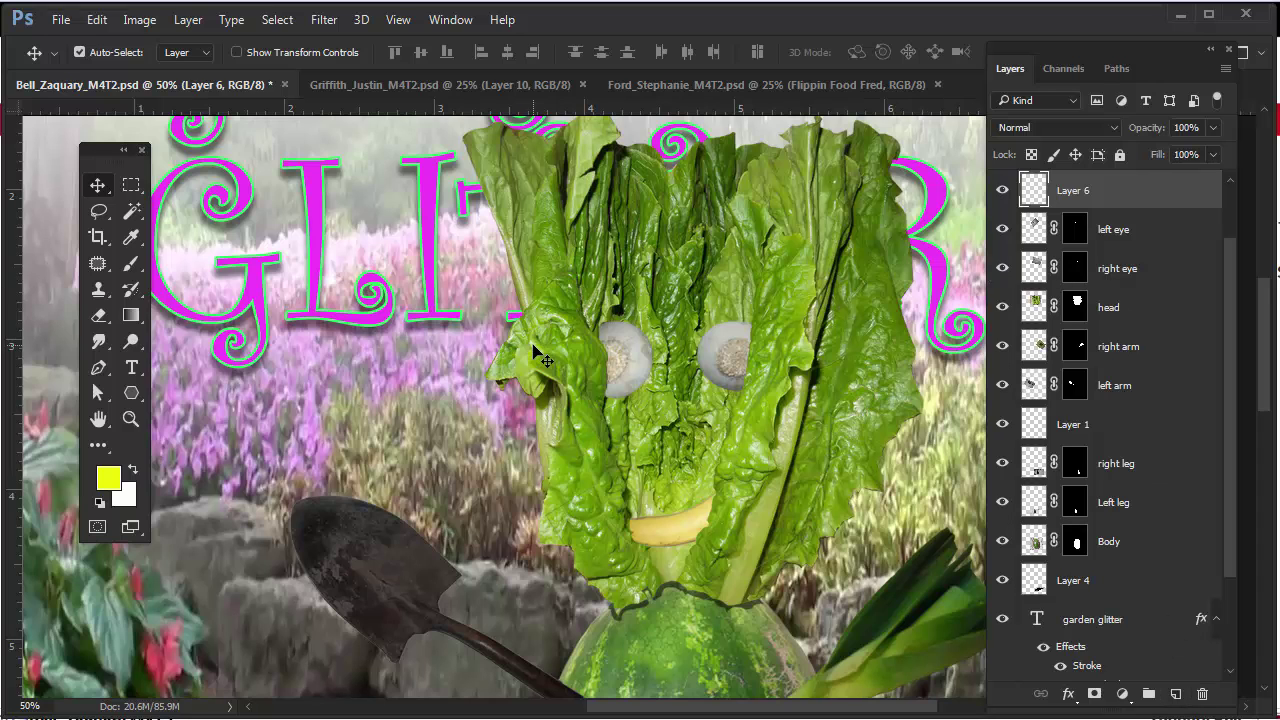
{"action": "scroll", "coordinate": [590, 365], "scroll_direction": "up", "scroll_amount": 1}
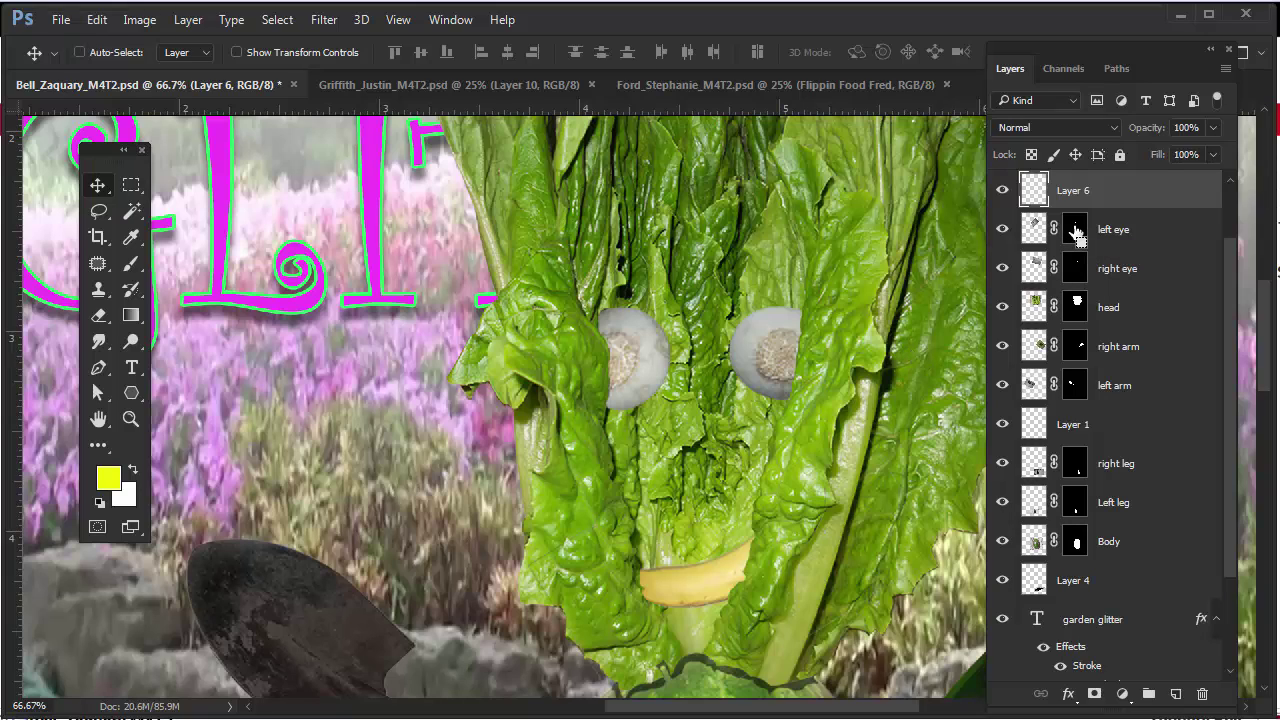
{"action": "left_click", "coordinate": [1075, 232], "text": "ctrl"}
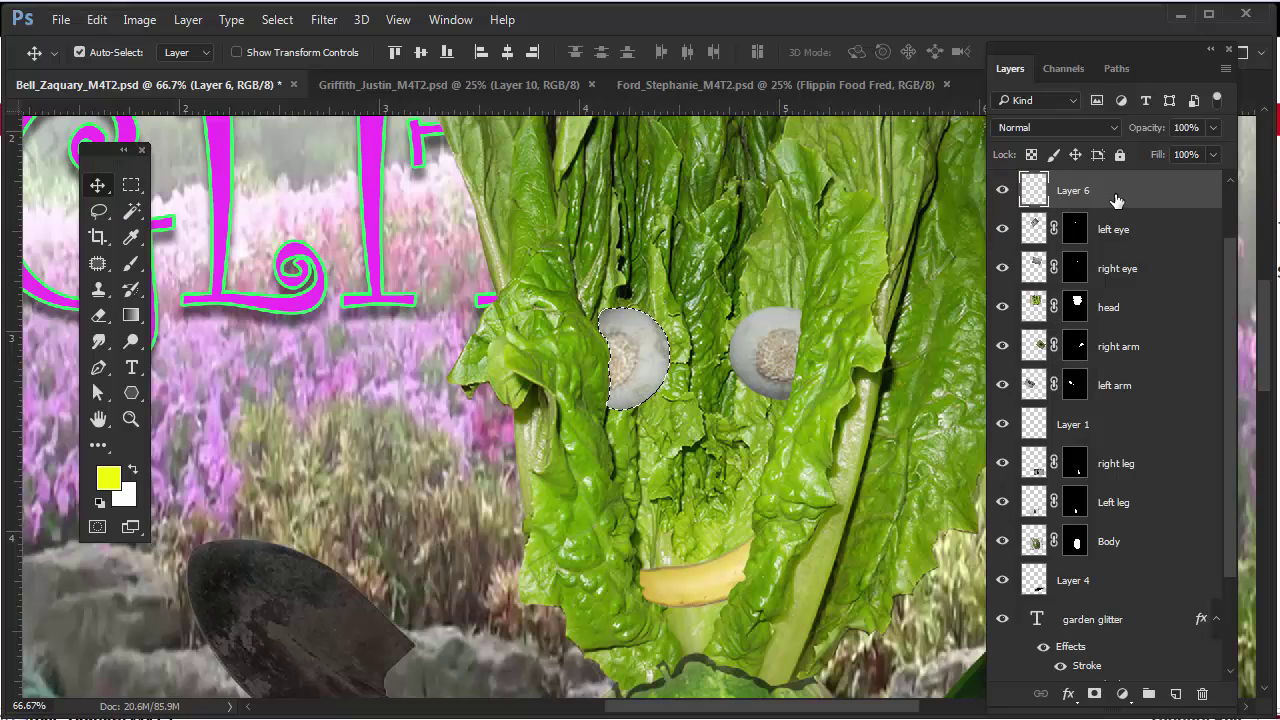
Choose the Brush tool with a dark grey foreground color, #565555
{"action": "left_click", "coordinate": [134, 266]}
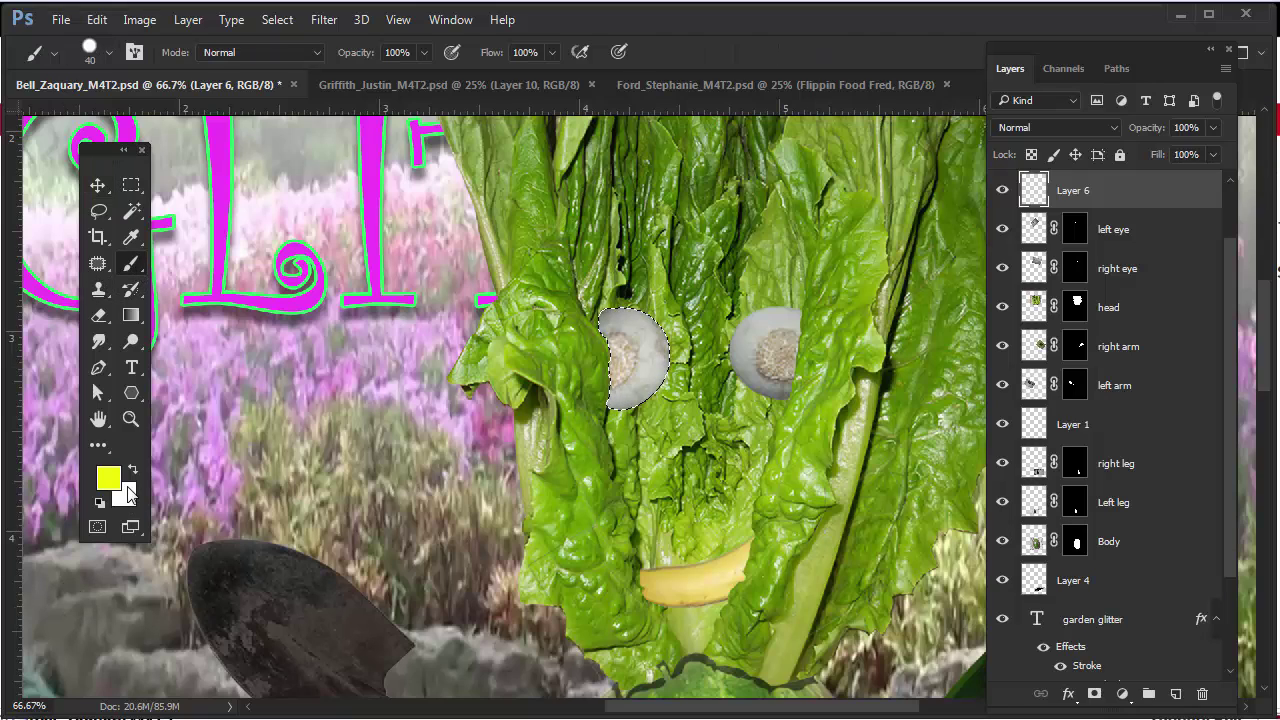
{"action": "key", "text": "d"}
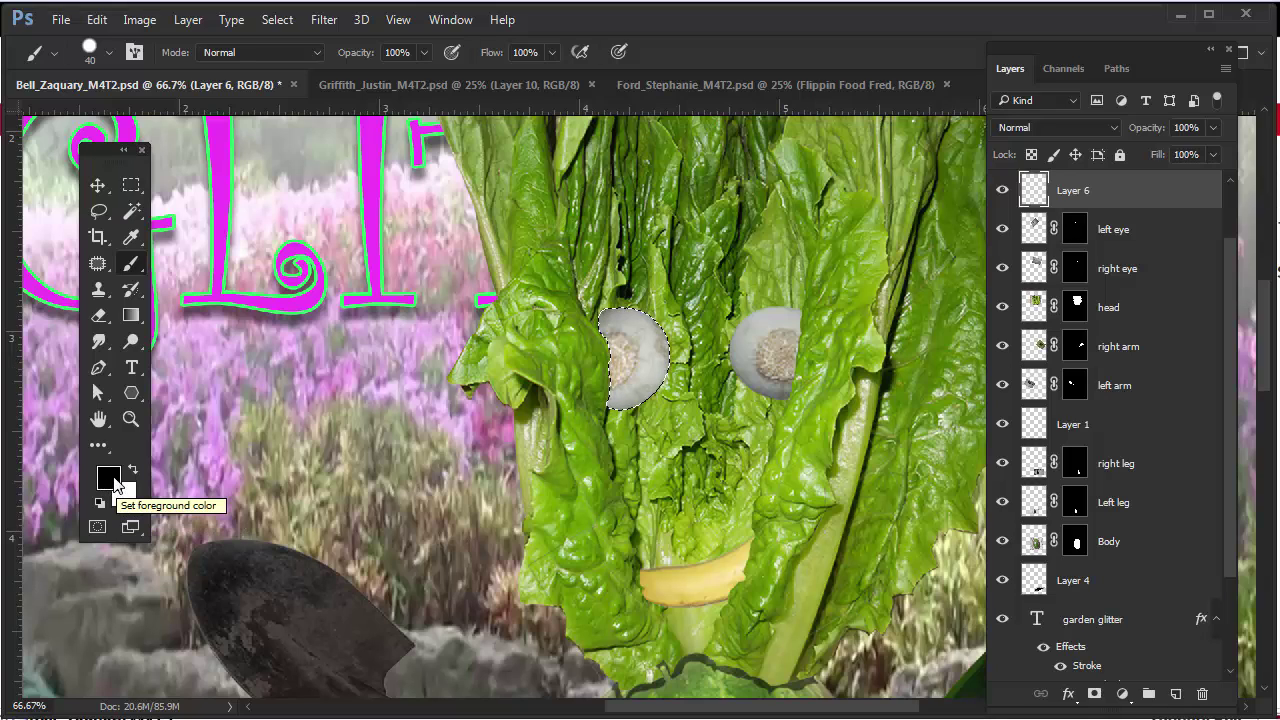
{"action": "left_click", "coordinate": [114, 484]}
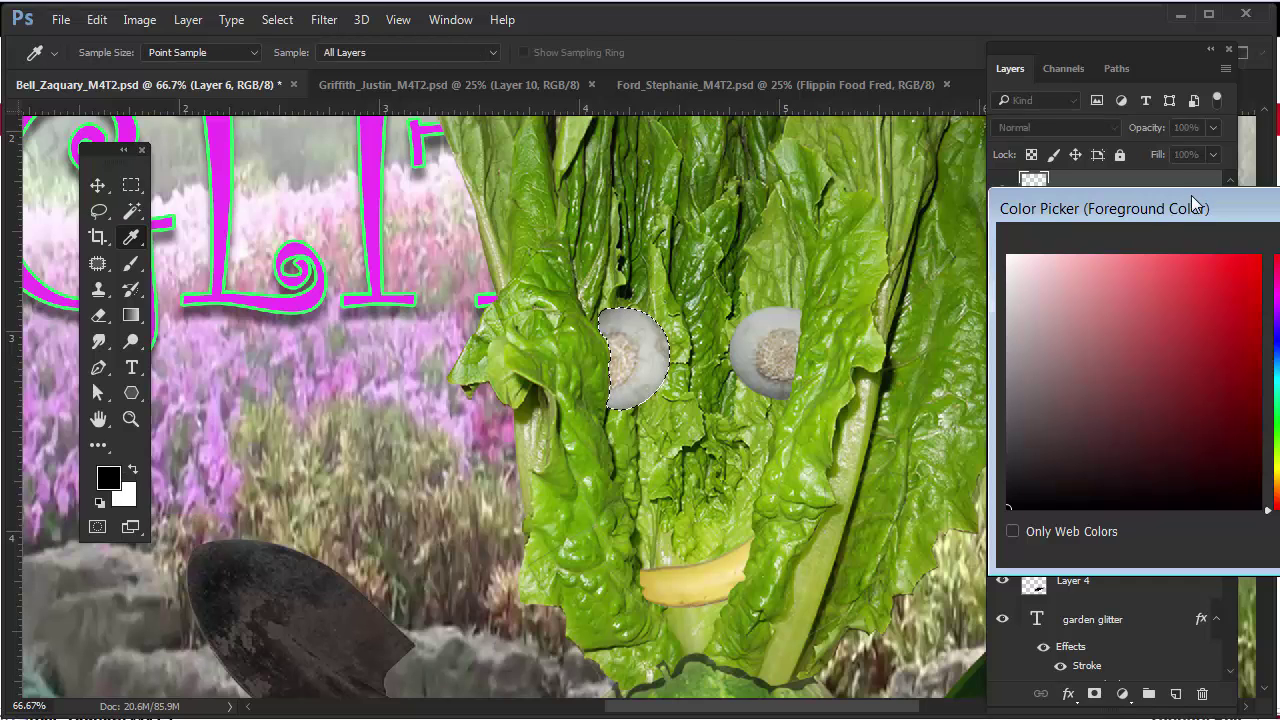
{"action": "left_click_drag", "start_coordinate": [1191, 195], "coordinate": [684, 230]}
{"action": "left_click_drag", "start_coordinate": [505, 437], "coordinate": [501, 458]}
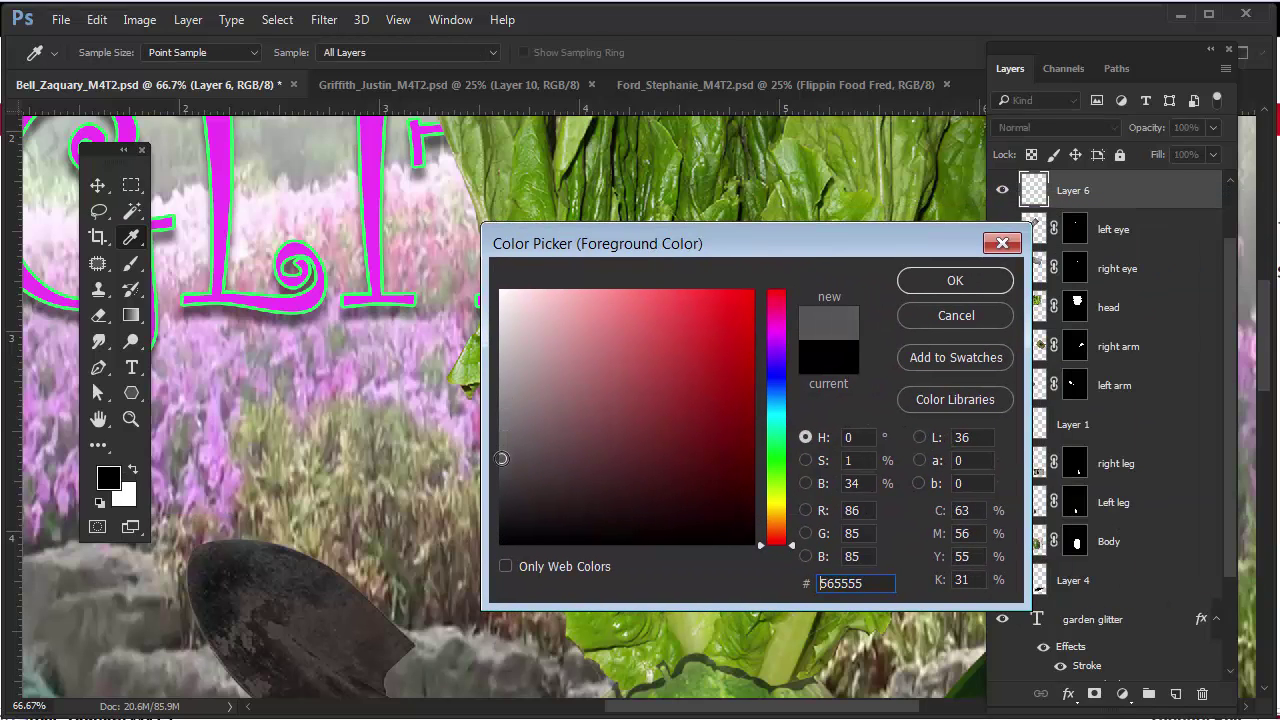
{"action": "left_click", "coordinate": [955, 282]}
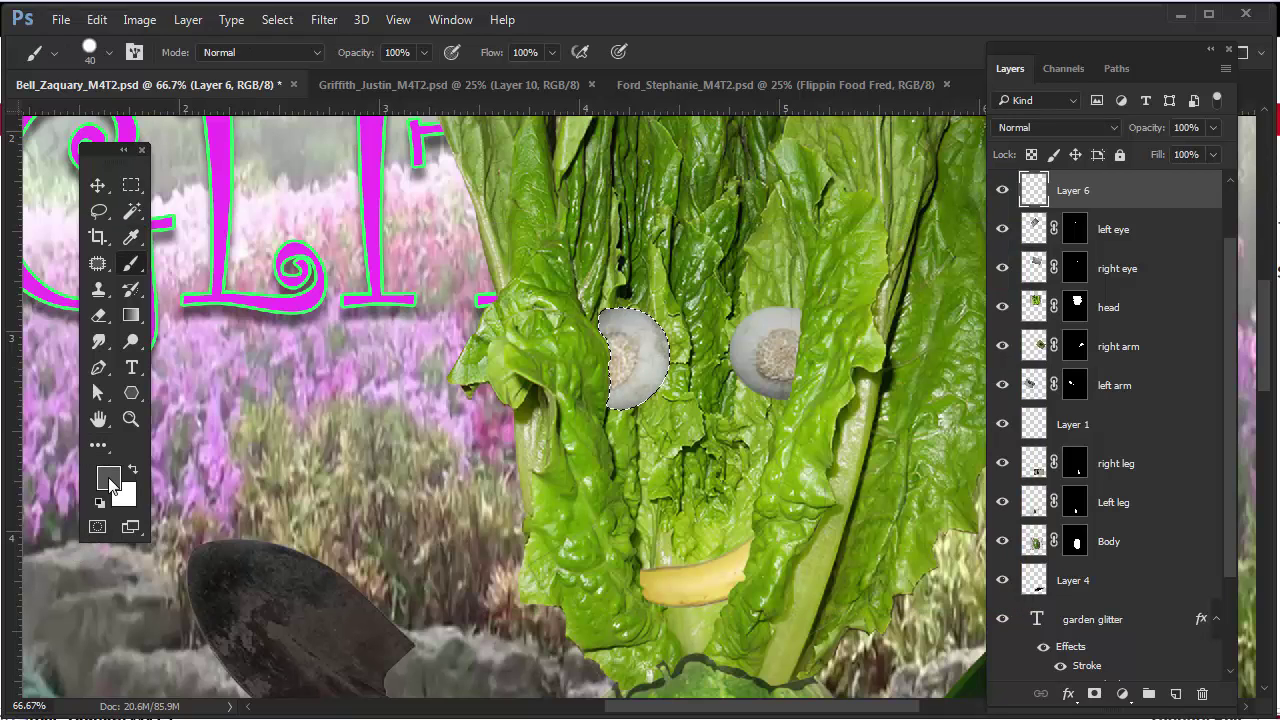
Soften the brush to 0% hardness, enlarge it to 100 px, and shade the left eye's outer side within the selection
{"action": "left_click", "coordinate": [89, 51]}
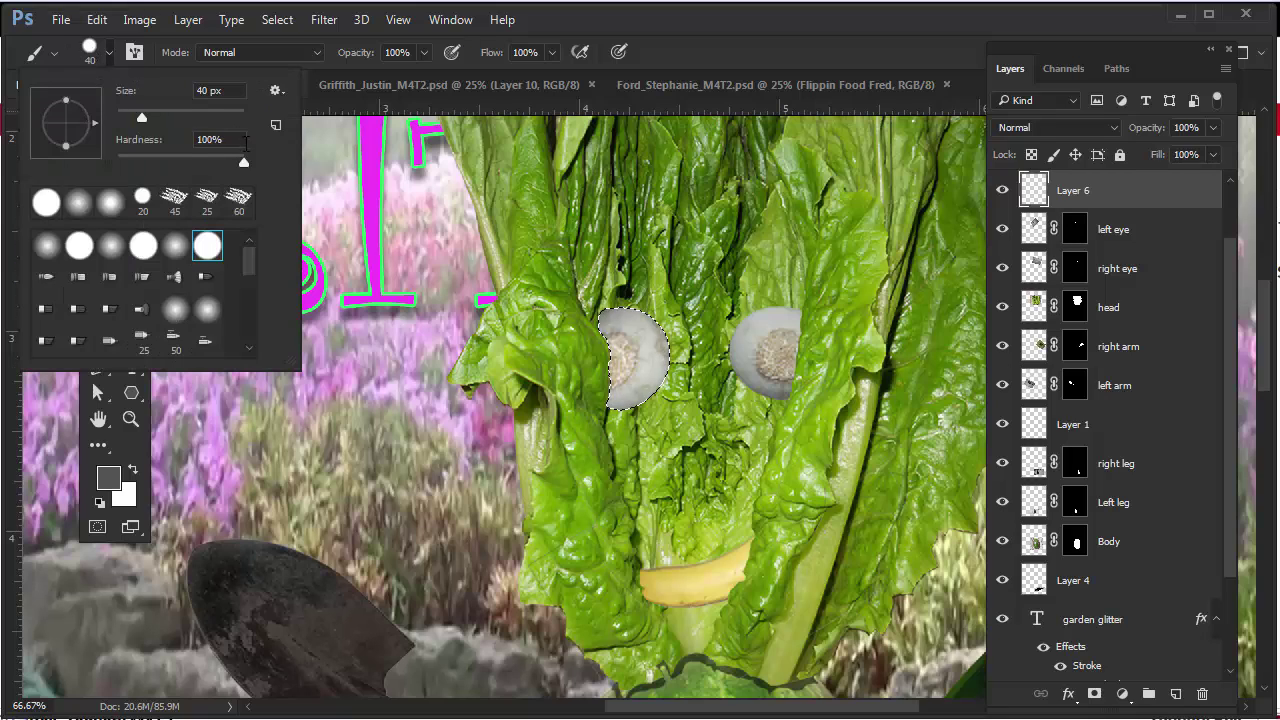
{"action": "left_click_drag", "start_coordinate": [249, 170], "coordinate": [92, 168]}
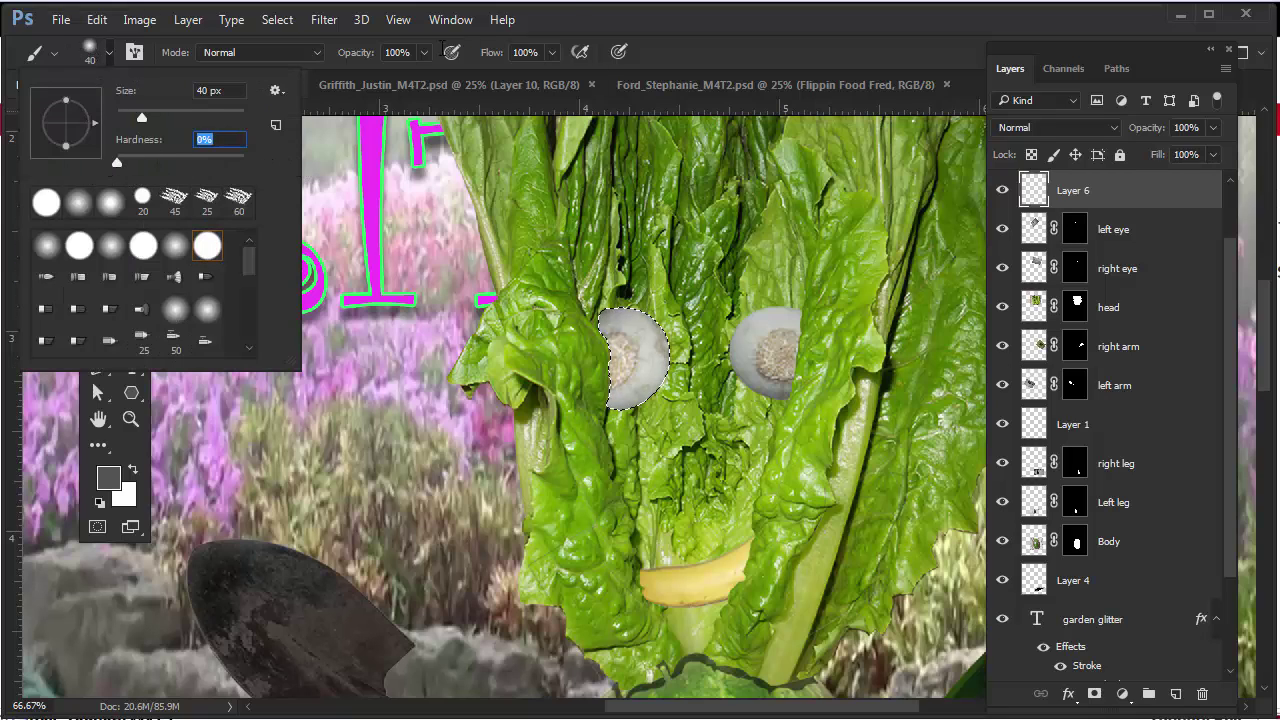
{"action": "left_click", "coordinate": [587, 20]}
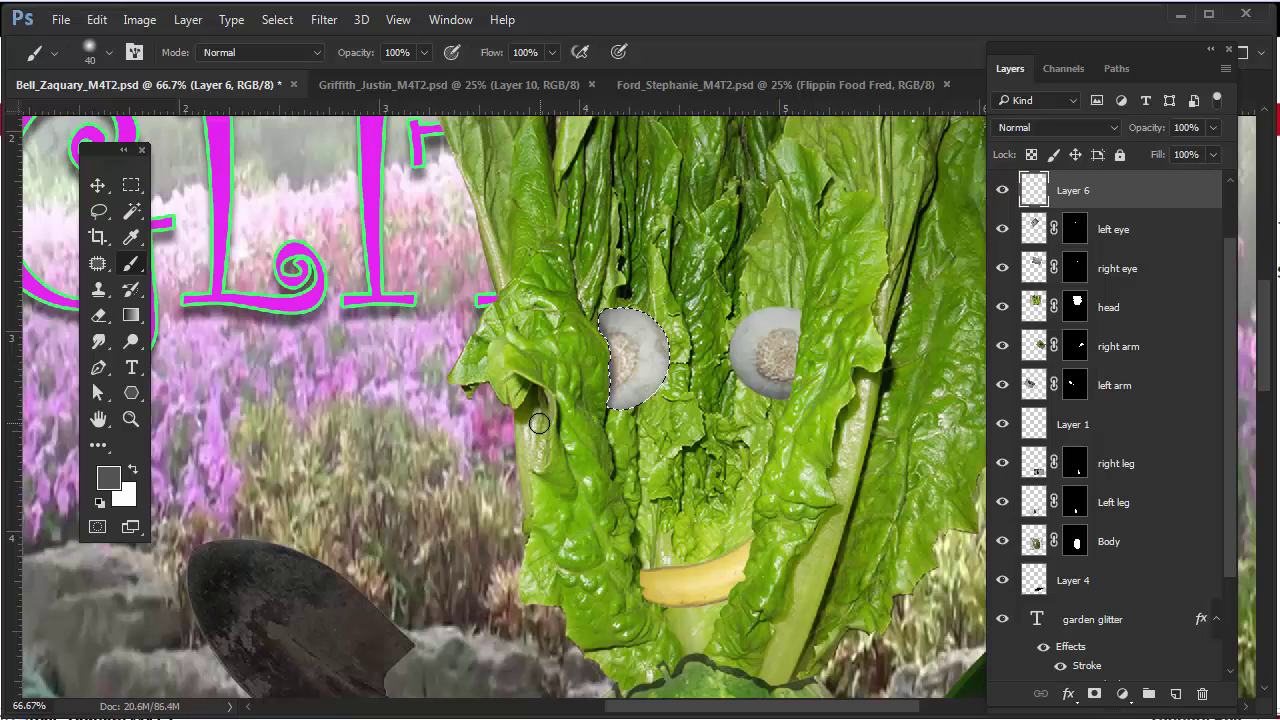
{"action": "key", "text": "bracketright"}
{"action": "key", "text": "bracketright"}
{"action": "key", "text": "bracketright"}
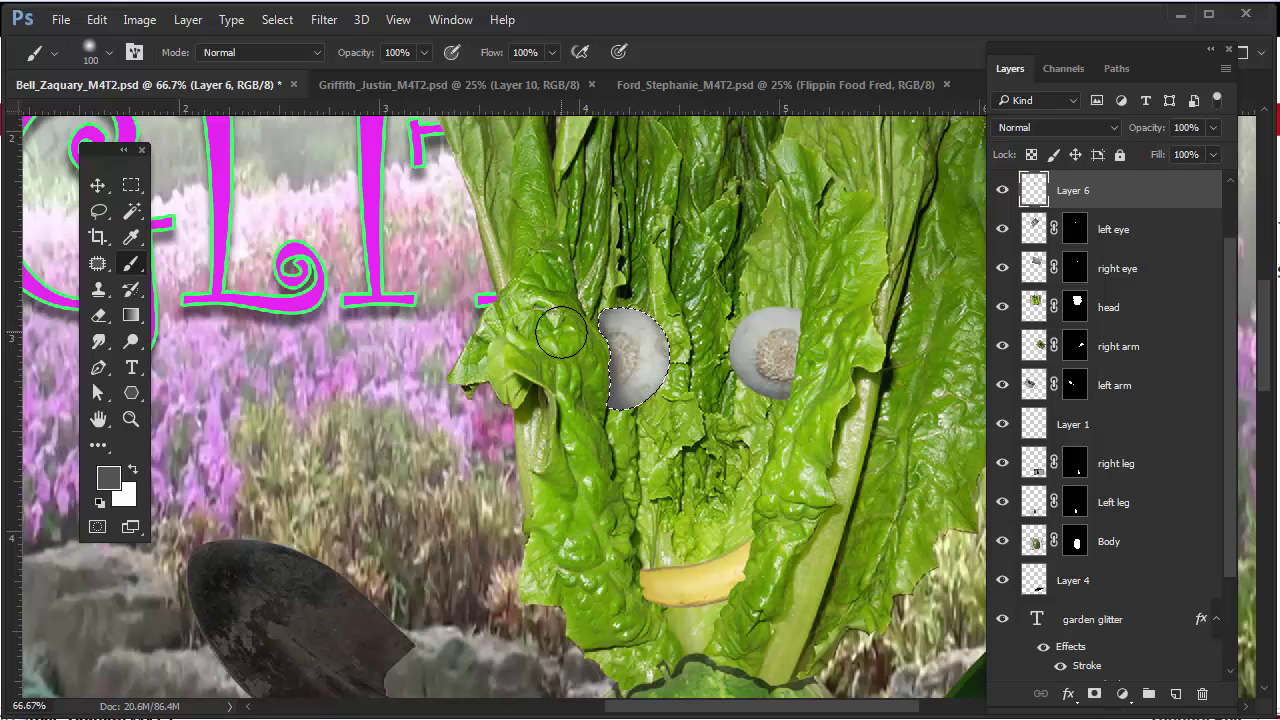
Set Layer 6's blend mode to Multiply, clear the selection, and try a reduced layer opacity
{"action": "left_click", "coordinate": [1079, 130]}
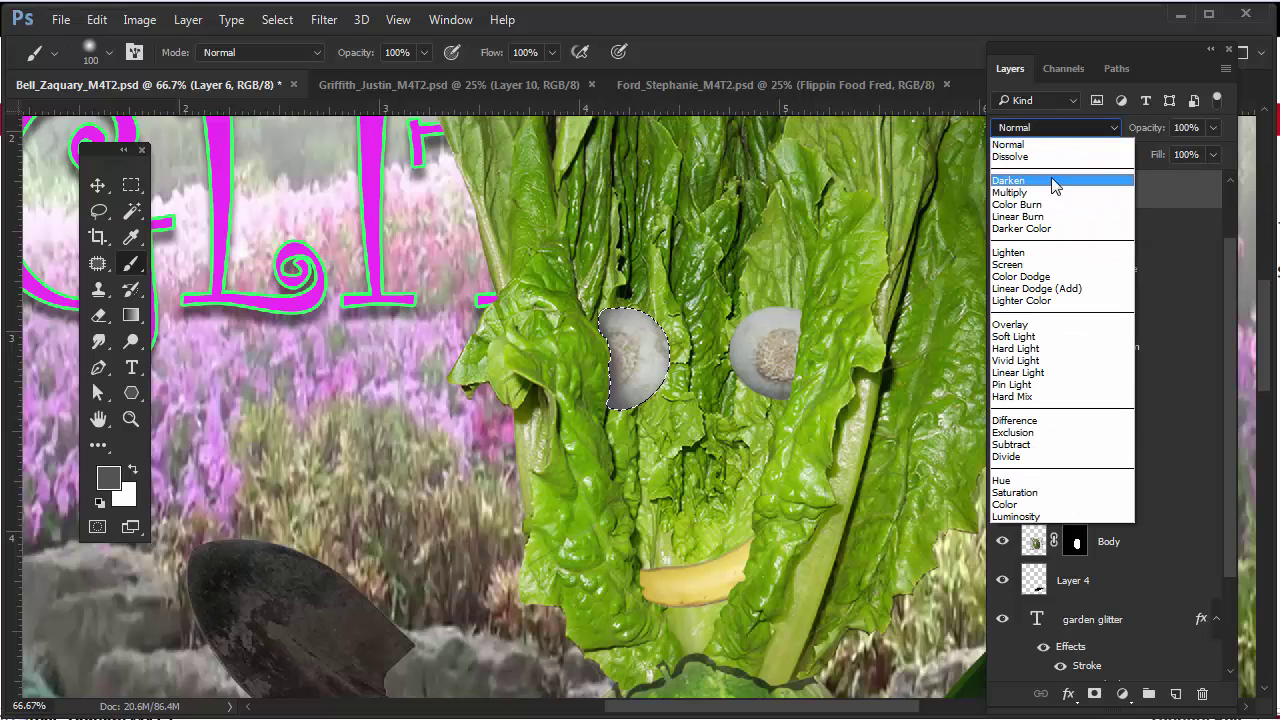
{"action": "left_click", "coordinate": [1049, 191]}
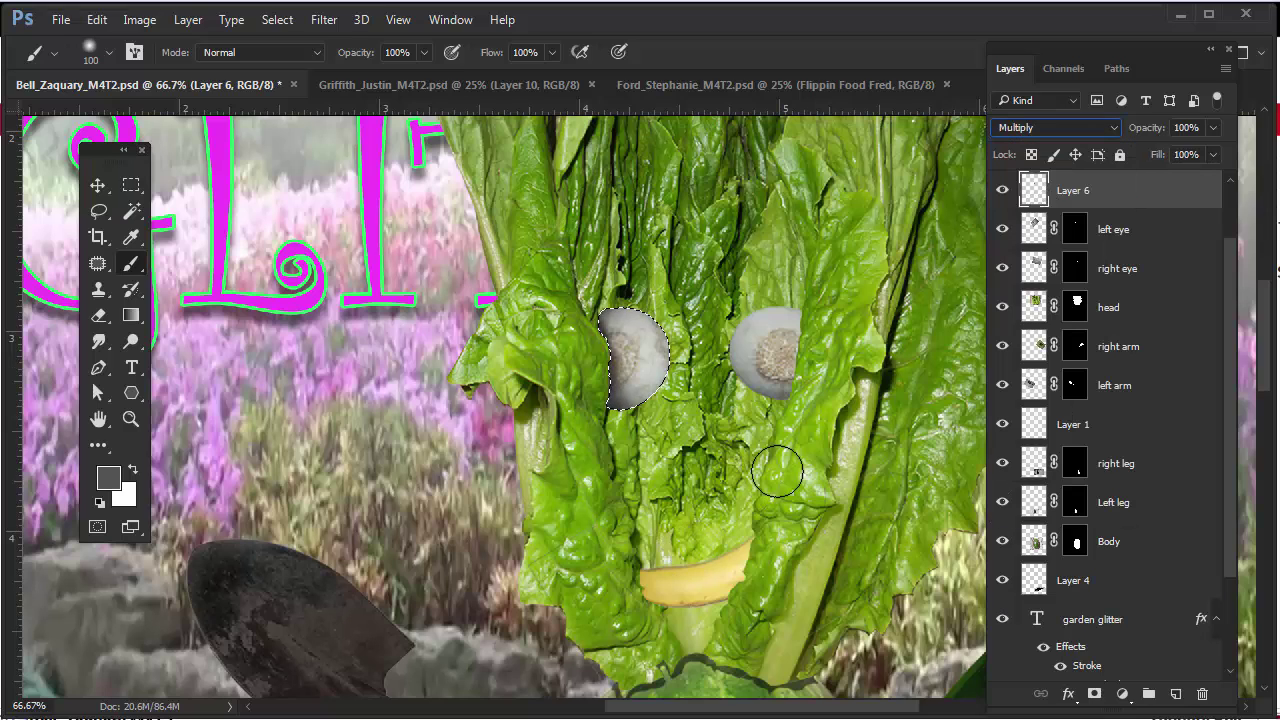
{"action": "key", "text": "ctrl+d"}
{"action": "left_click", "coordinate": [1213, 128]}
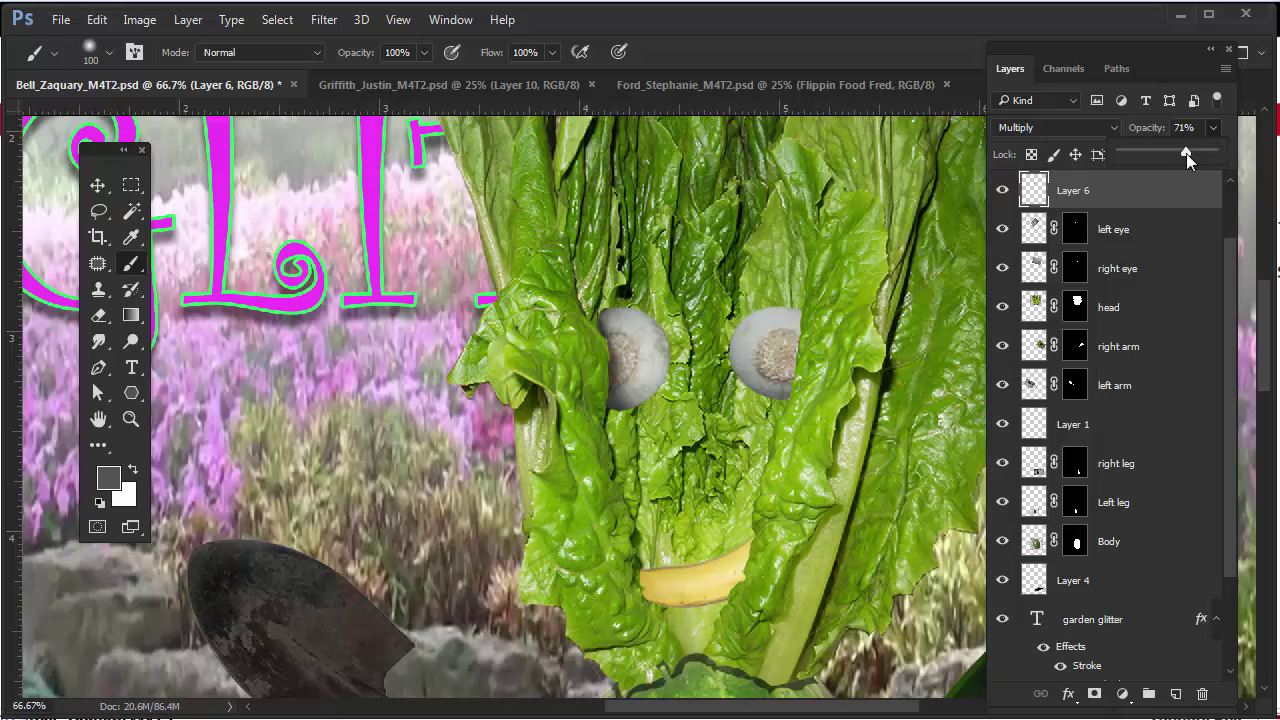
{"action": "left_click_drag", "start_coordinate": [1186, 153], "coordinate": [1192, 150]}
Load the left eye's mask as a selection again and add a new layer directly above the head layer
{"action": "left_click", "coordinate": [1077, 238], "text": "ctrl"}
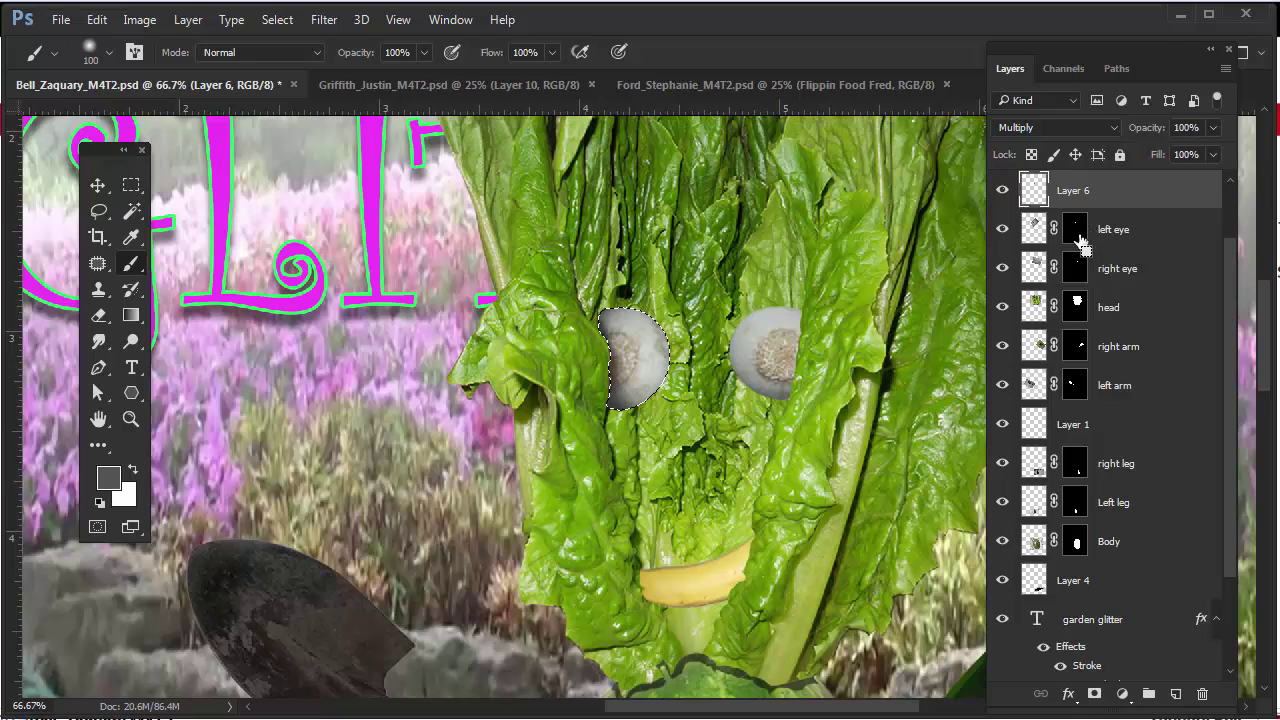
{"action": "left_click", "coordinate": [1003, 308]}
{"action": "left_click", "coordinate": [1003, 307]}
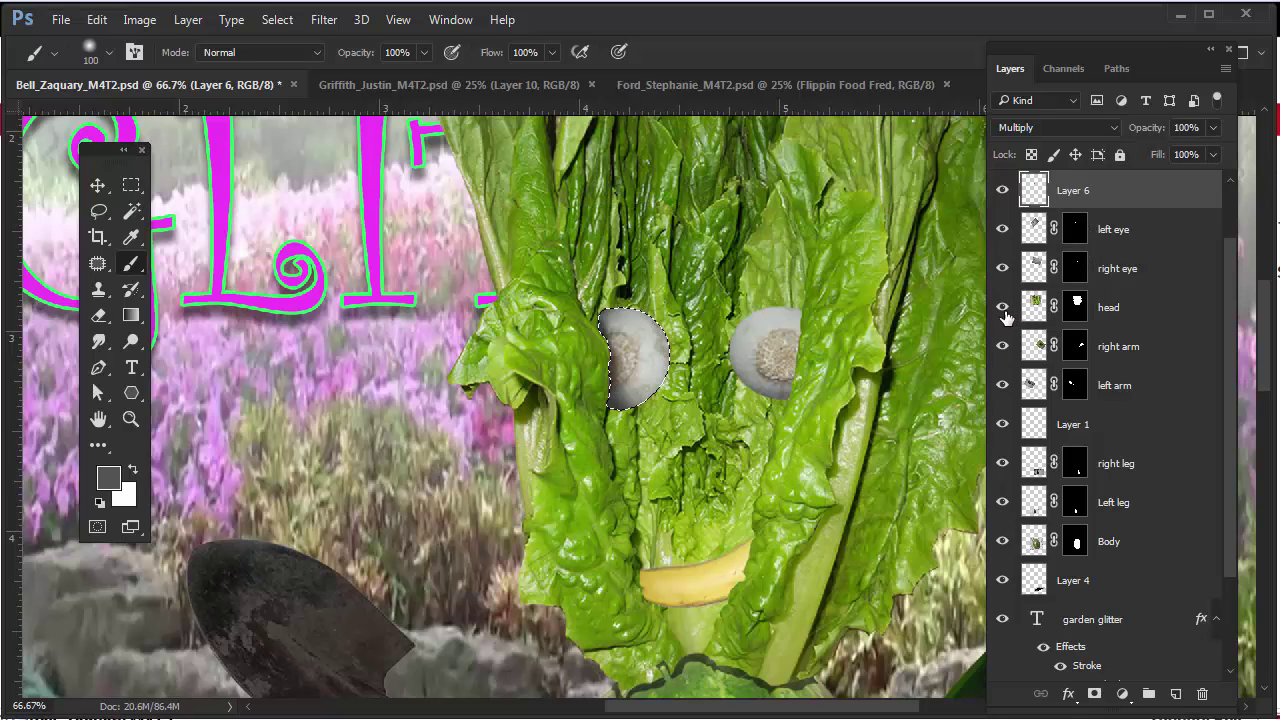
{"action": "left_click", "coordinate": [1162, 313]}
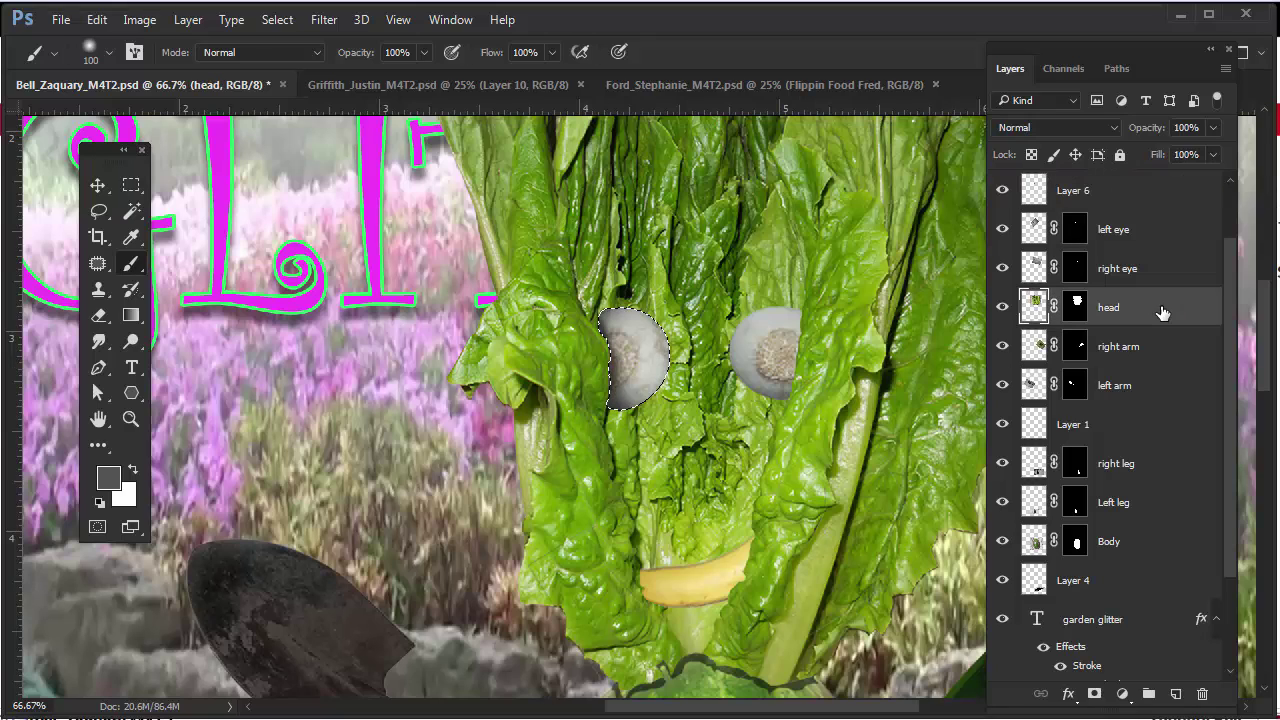
{"action": "left_click", "coordinate": [1177, 694]}
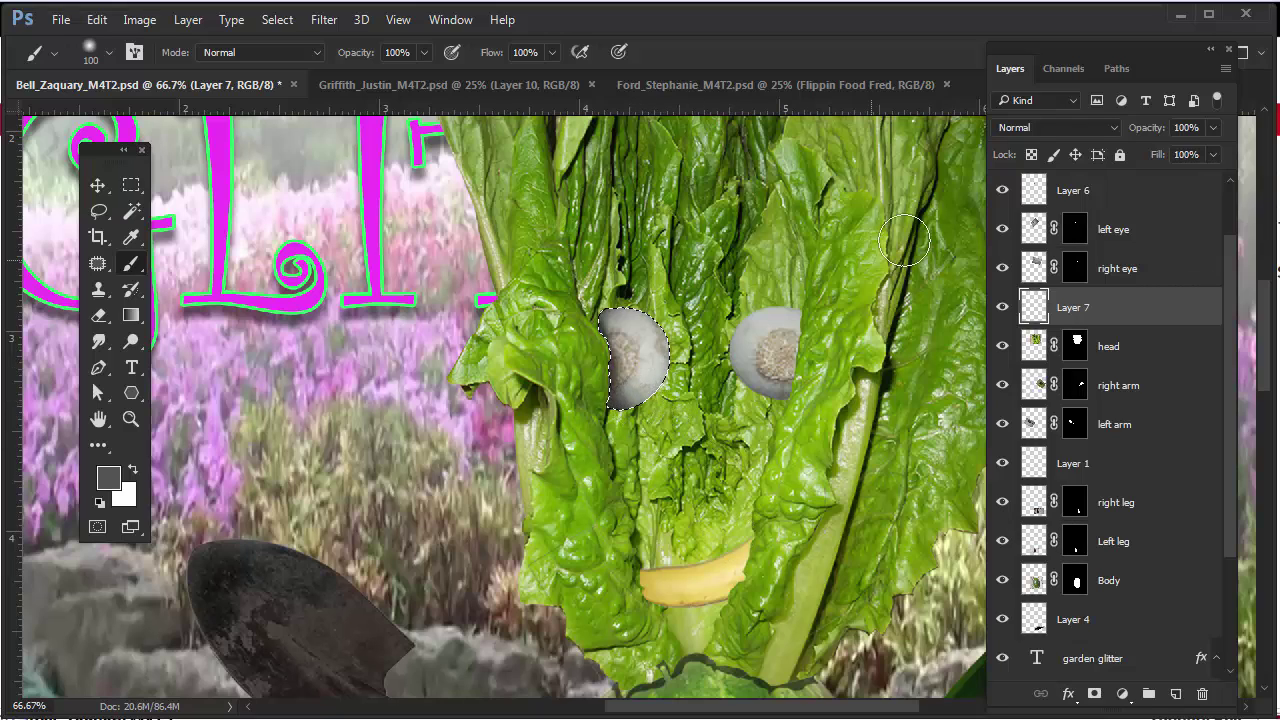
Reduce the brush size to 45 px and move Layer 7 between the left eye and right eye layers
{"action": "key", "text": "bracketleft"}
{"action": "key", "text": "bracketleft"}
{"action": "key", "text": "bracketleft"}
{"action": "key", "text": "bracketleft"}
{"action": "key", "text": "bracketleft"}
{"action": "left_click_drag", "start_coordinate": [1166, 309], "coordinate": [1160, 262]}
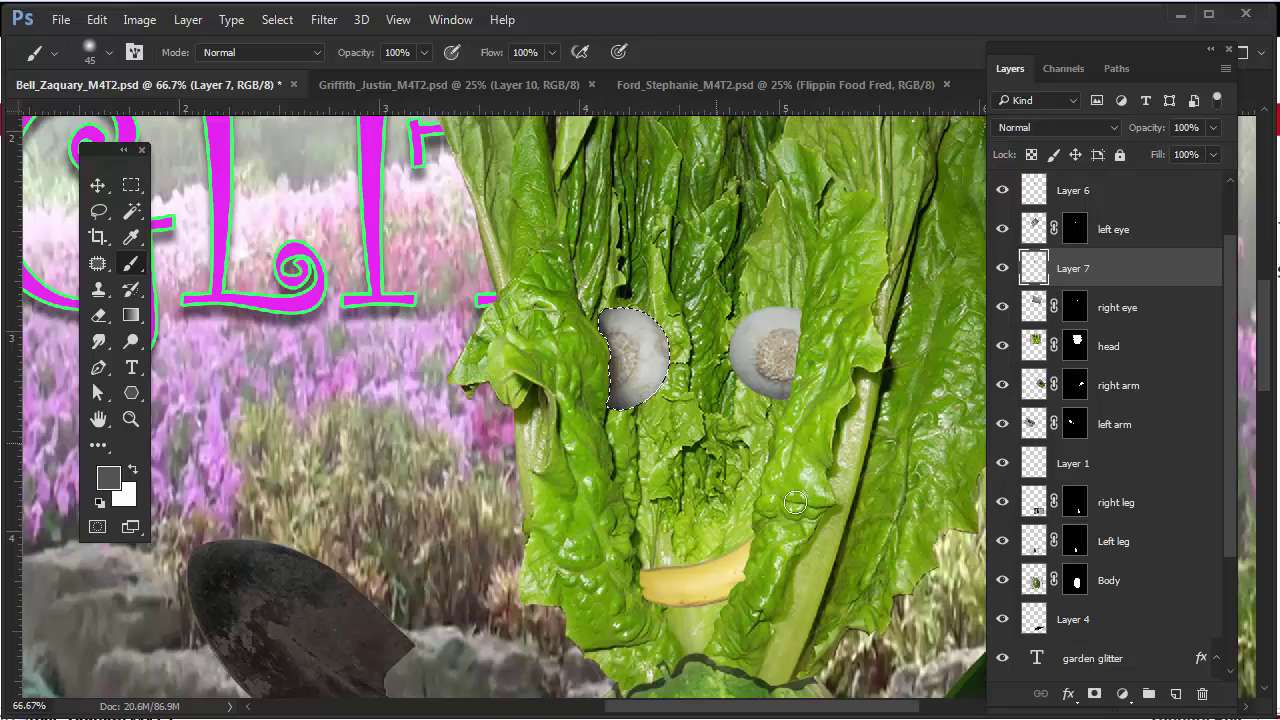
Reload the left eye's mask as a selection with Layer 7 active and enlarge the brush to 80 px
{"action": "key", "text": "ctrl+d"}
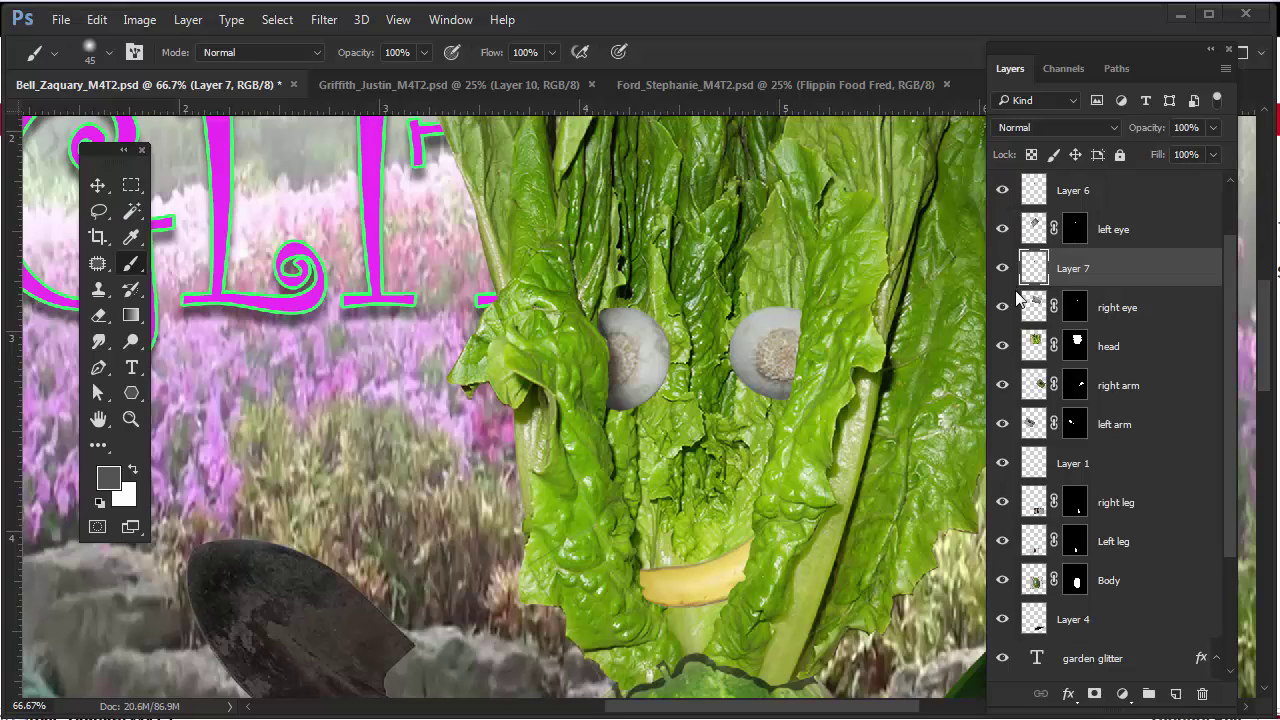
{"action": "left_click", "coordinate": [1075, 230], "text": "ctrl"}
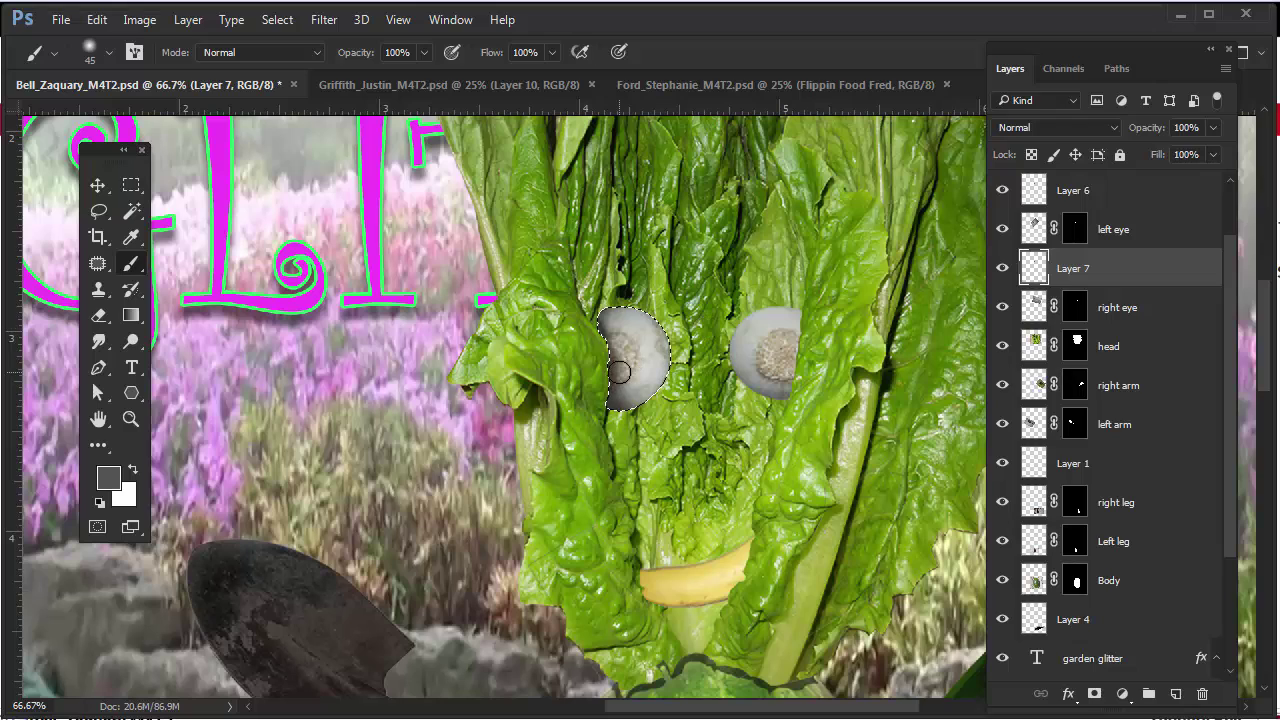
{"action": "left_click", "coordinate": [1000, 270]}
{"action": "left_click", "coordinate": [1000, 270]}
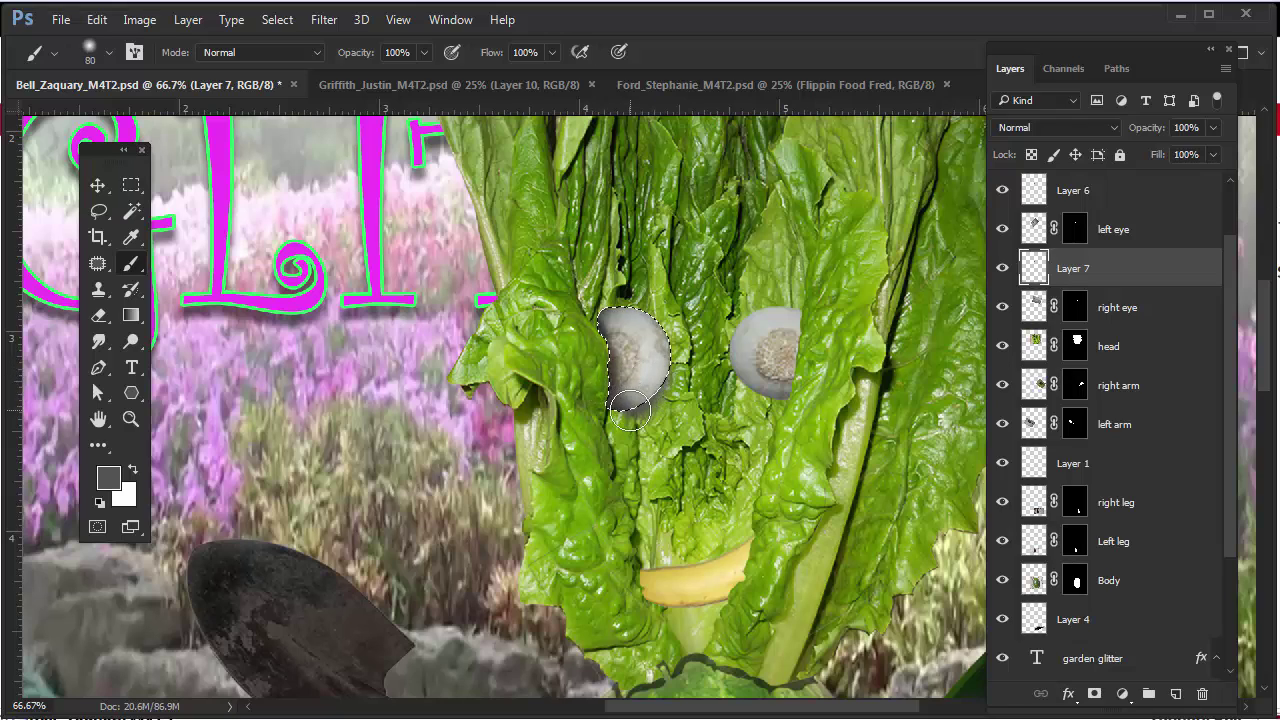
Set Layer 7's blend mode to Multiply and paint a soft shadow along the left eye's lower edge
{"action": "left_click", "coordinate": [1068, 128]}
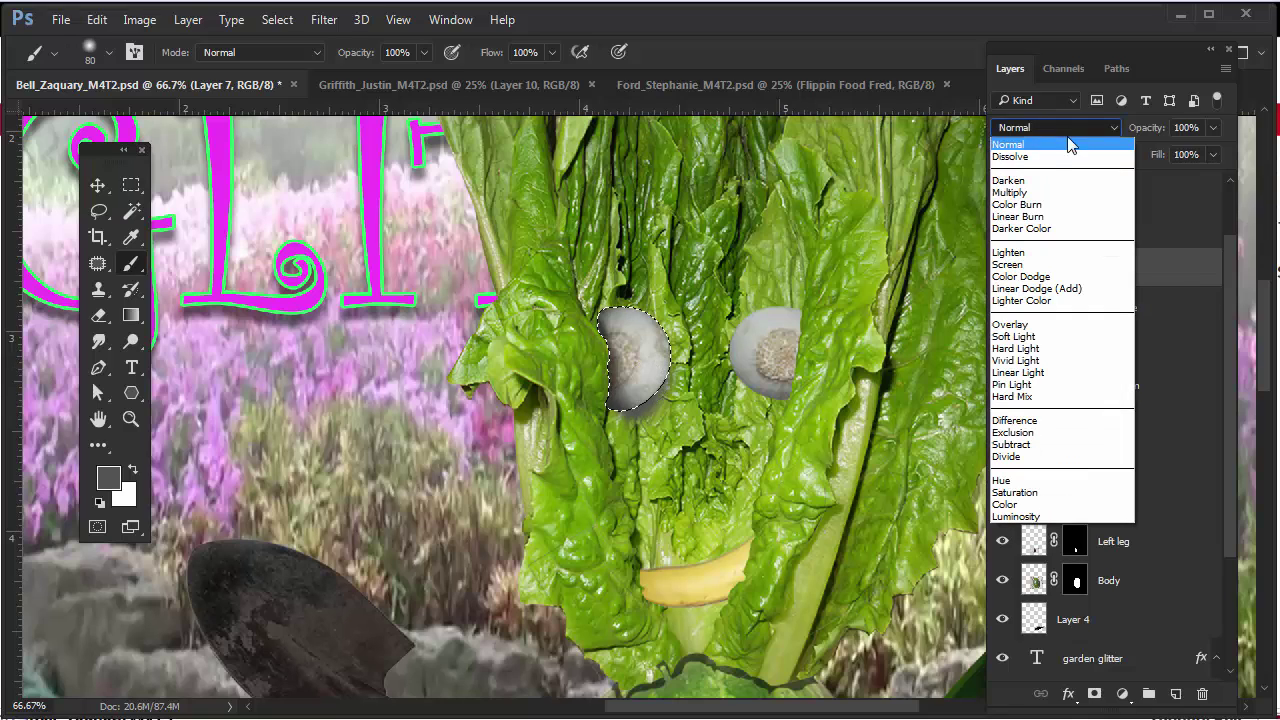
{"action": "left_click", "coordinate": [1042, 192]}
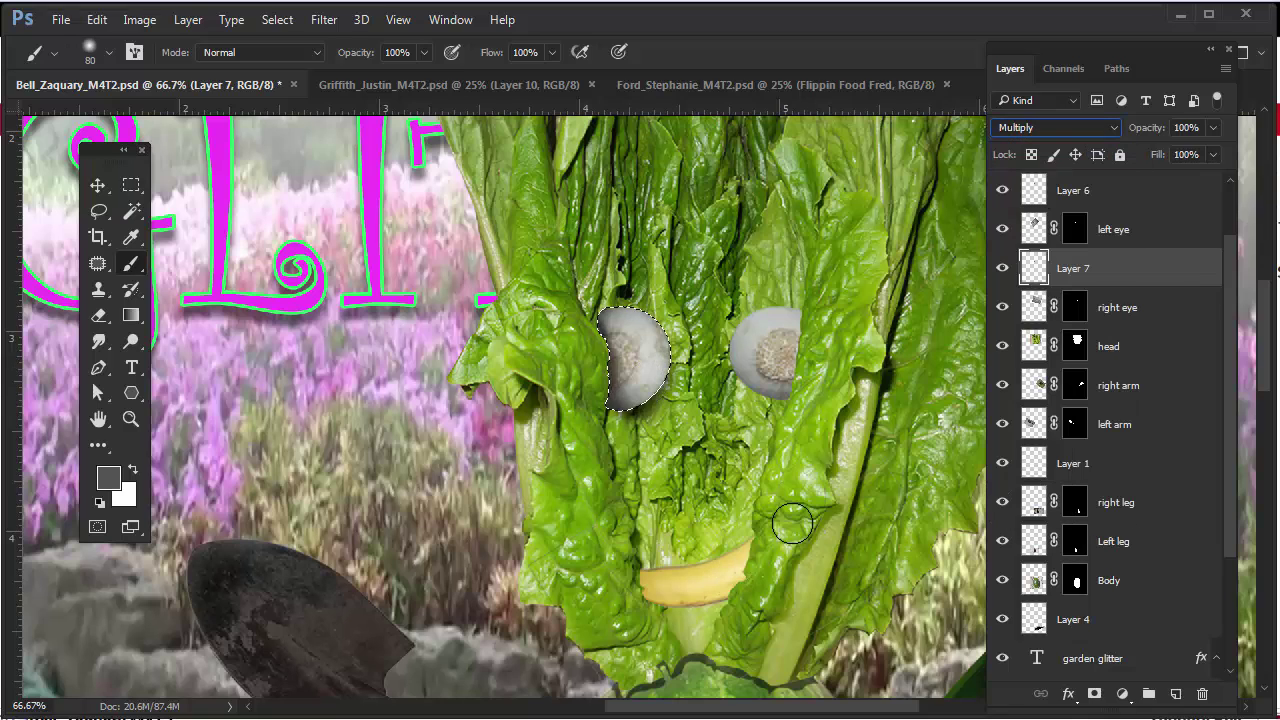
{"action": "key", "text": "ctrl+d"}
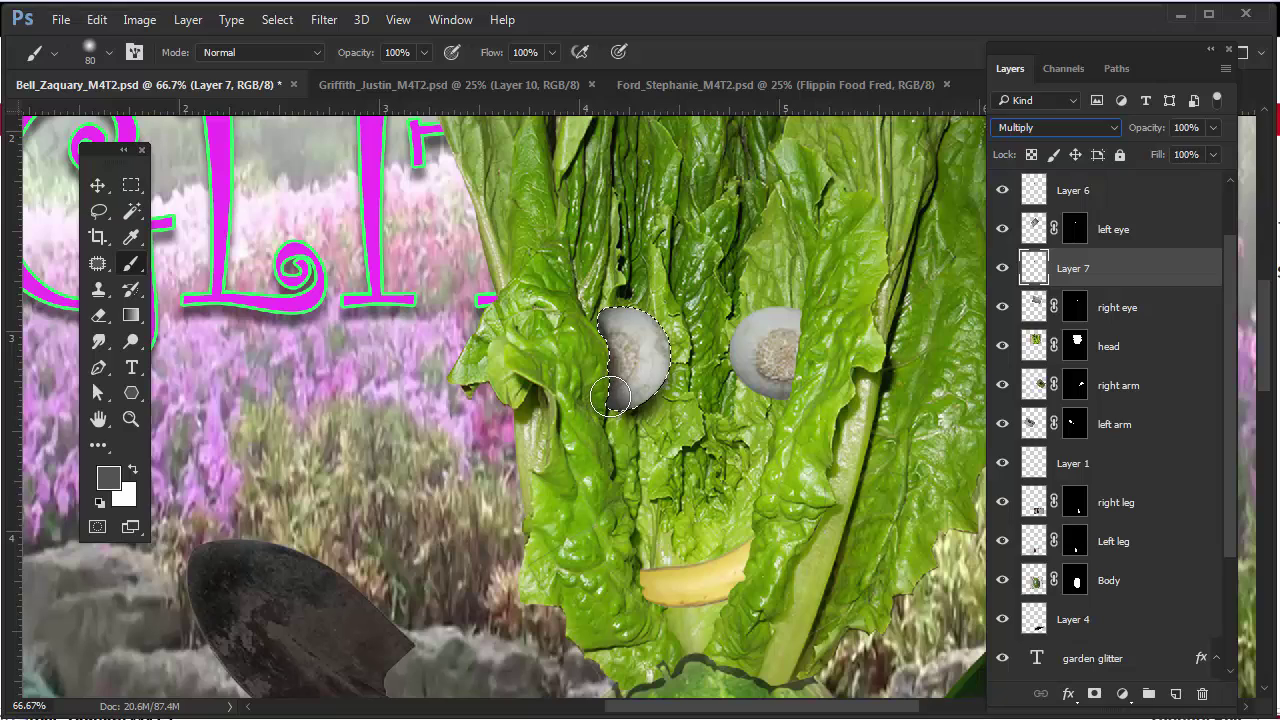
{"action": "left_click_drag", "start_coordinate": [612, 396], "coordinate": [645, 369]}
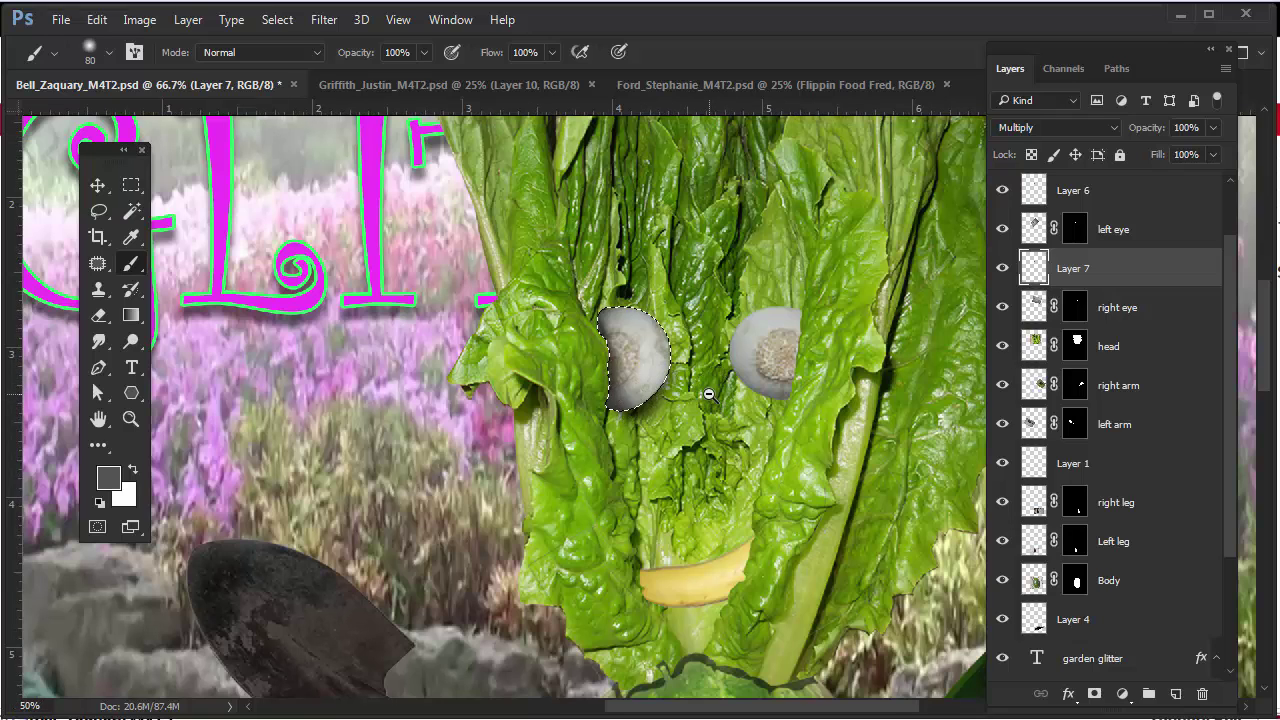
Lower the opacity of the Layer 7 eye shadow to 70%
{"action": "scroll", "coordinate": [712, 391], "scroll_direction": "down", "scroll_amount": 1}
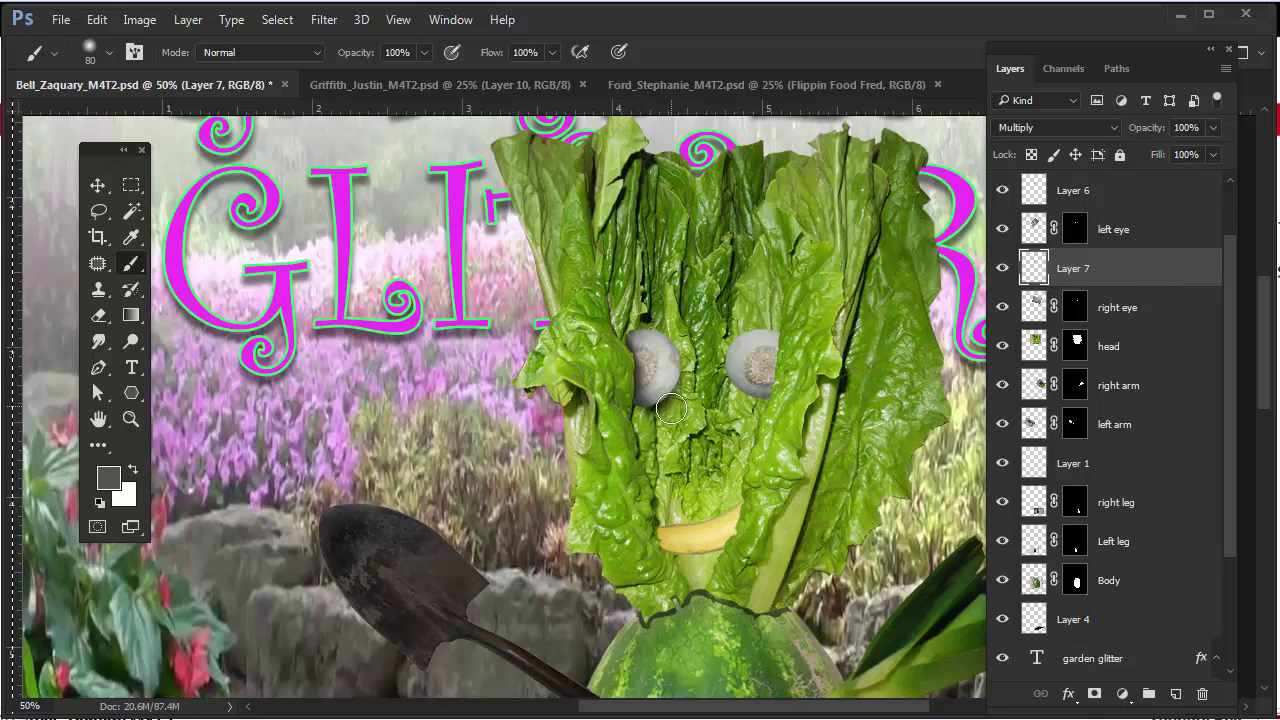
{"action": "left_click", "coordinate": [1213, 128]}
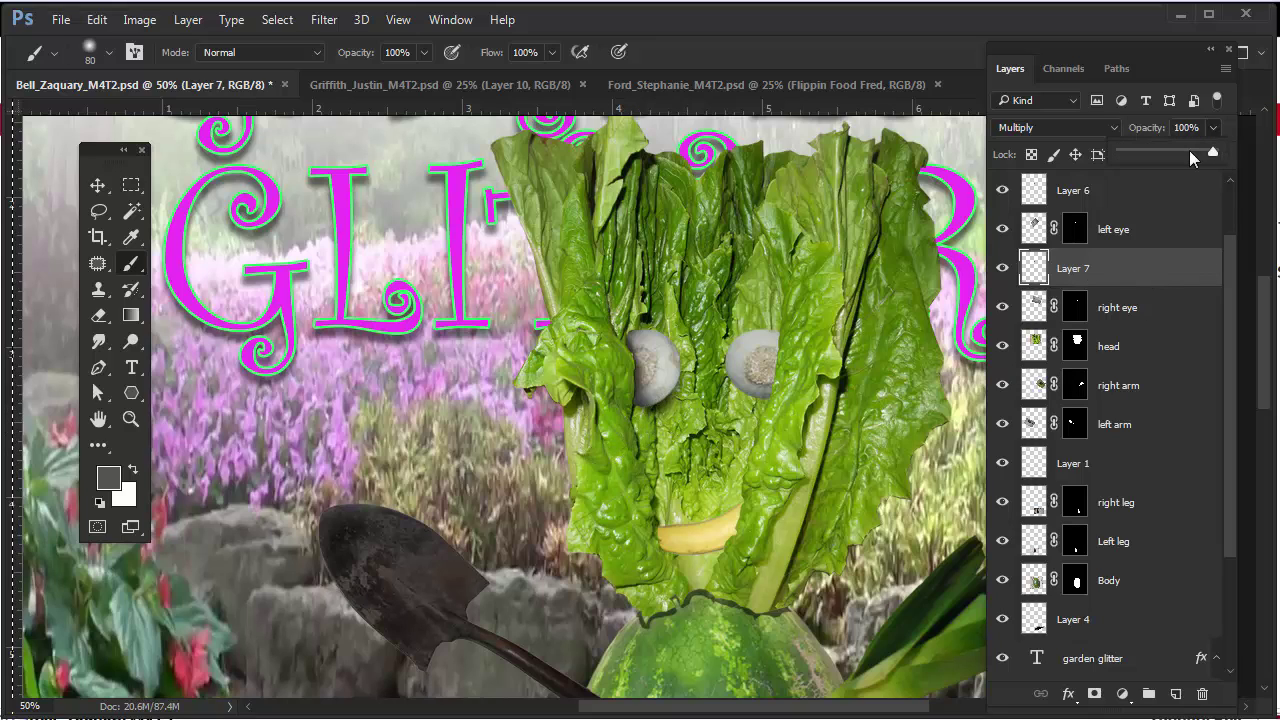
{"action": "left_click_drag", "start_coordinate": [1217, 151], "coordinate": [1182, 152]}
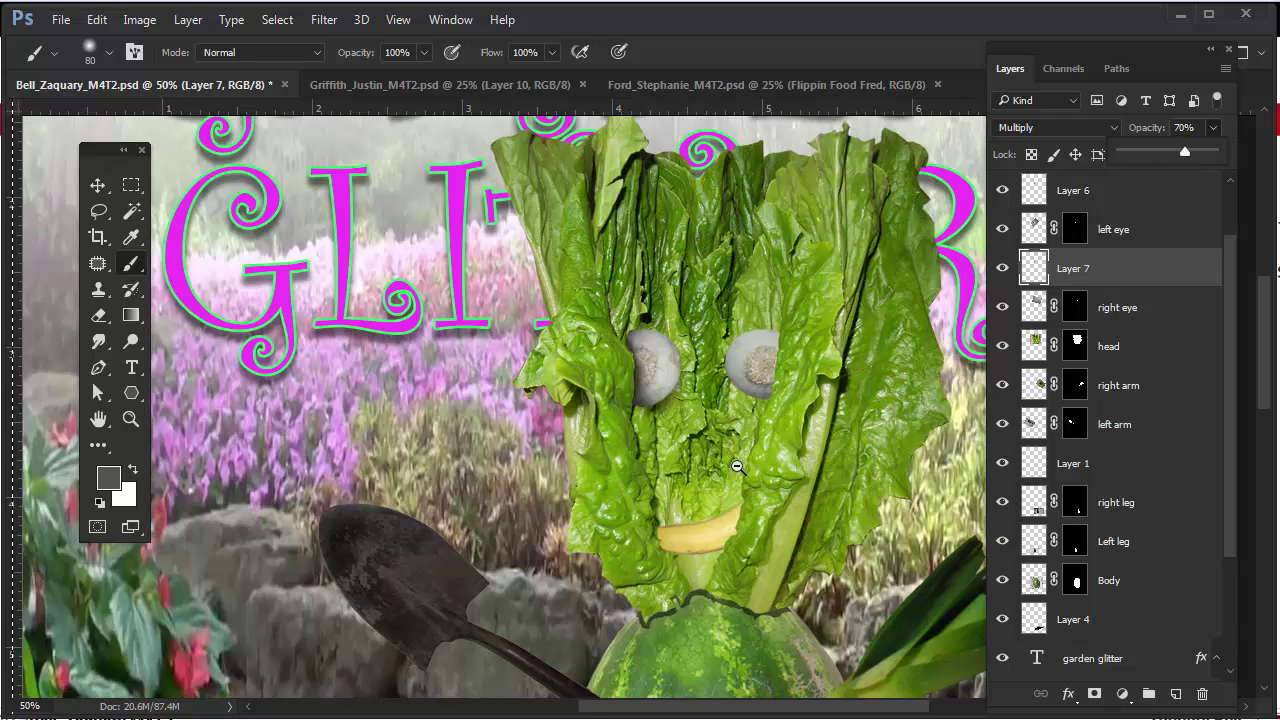
{"action": "key", "text": "ctrl+minus"}
{"action": "left_click_drag", "start_coordinate": [762, 571], "coordinate": [713, 394]}
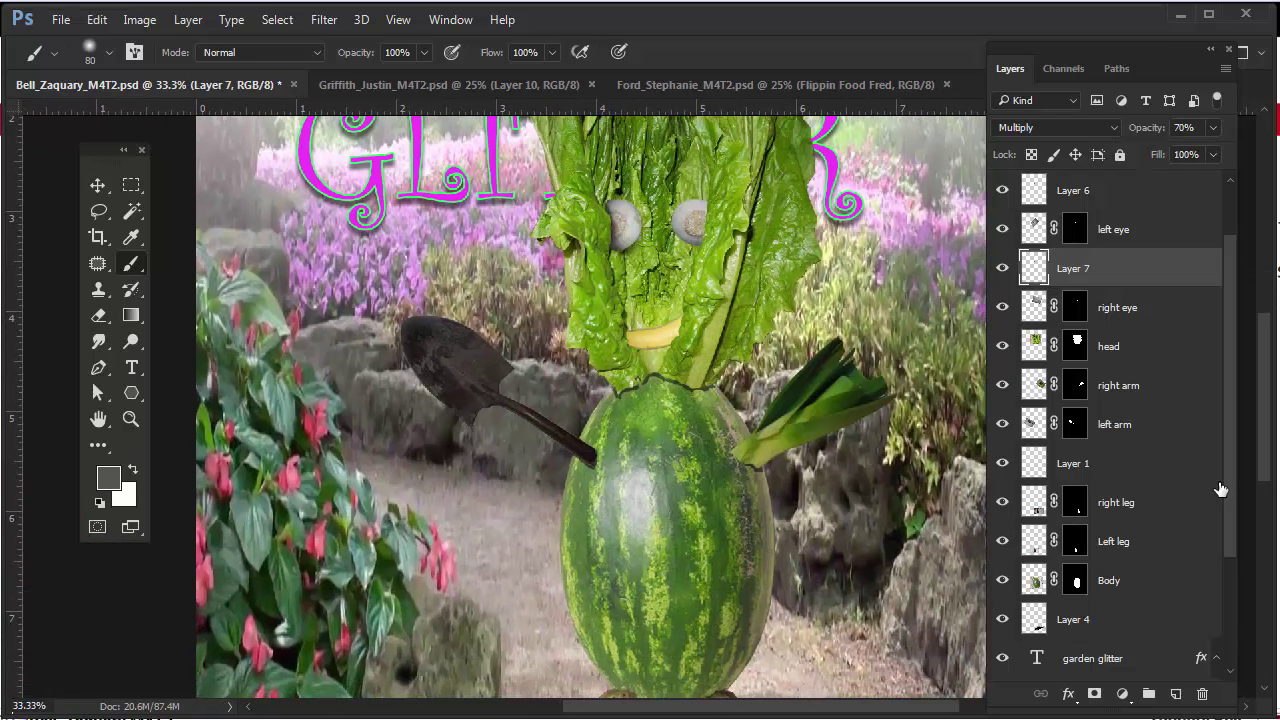
{"action": "left_click", "coordinate": [1068, 68]}
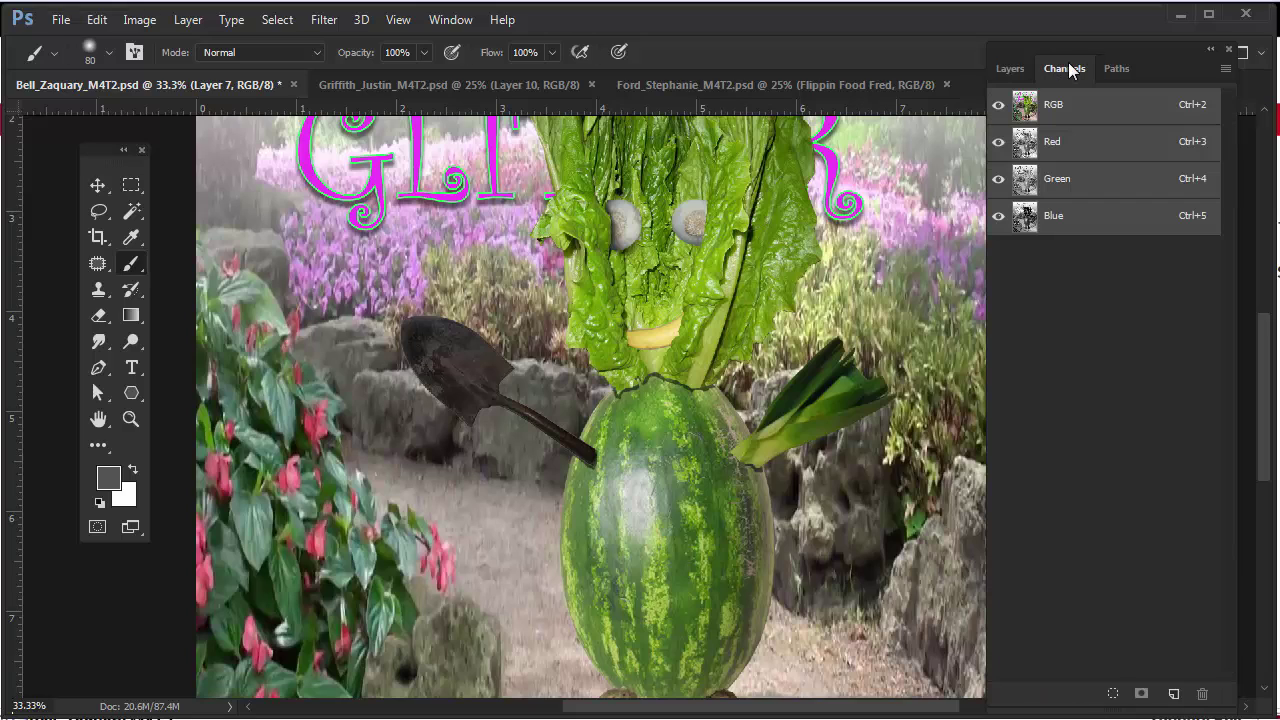
{"action": "left_click", "coordinate": [1012, 69]}
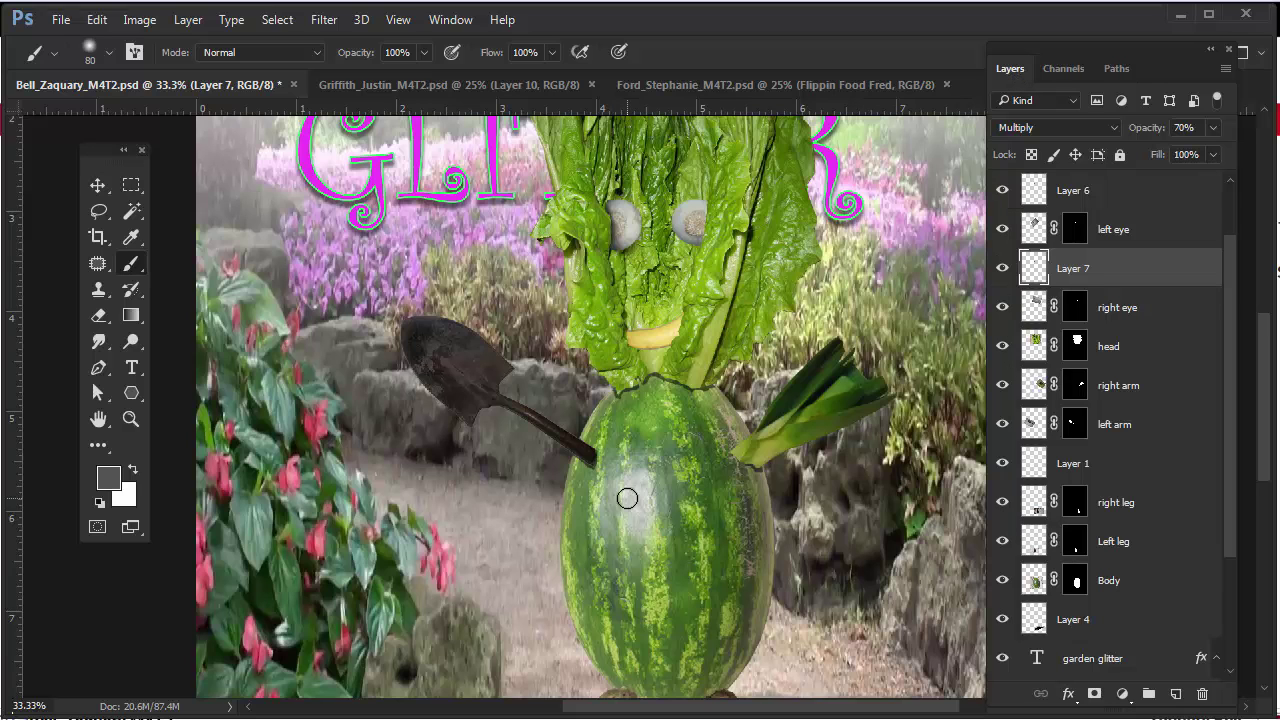
Select the watermelon's Body layer and add a Levels adjustment layer directly above it
{"action": "left_click", "coordinate": [709, 488], "text": "alt"}
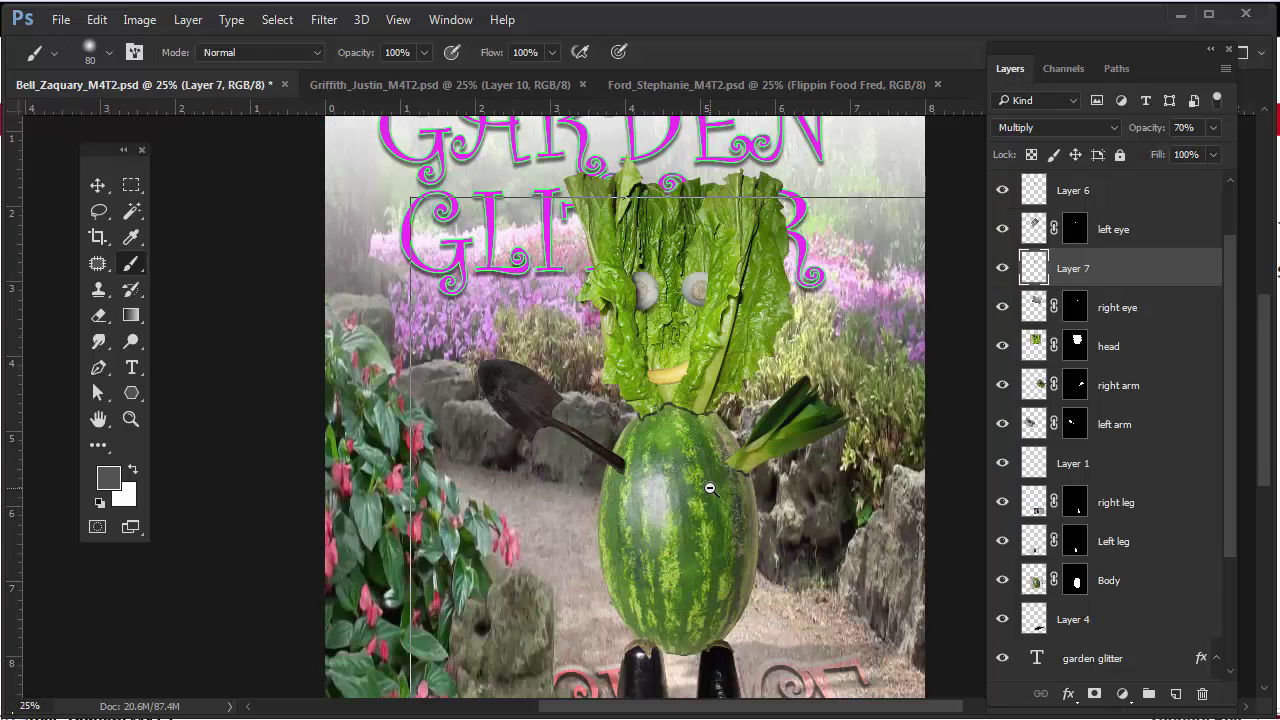
{"action": "left_click", "coordinate": [709, 488], "text": "alt"}
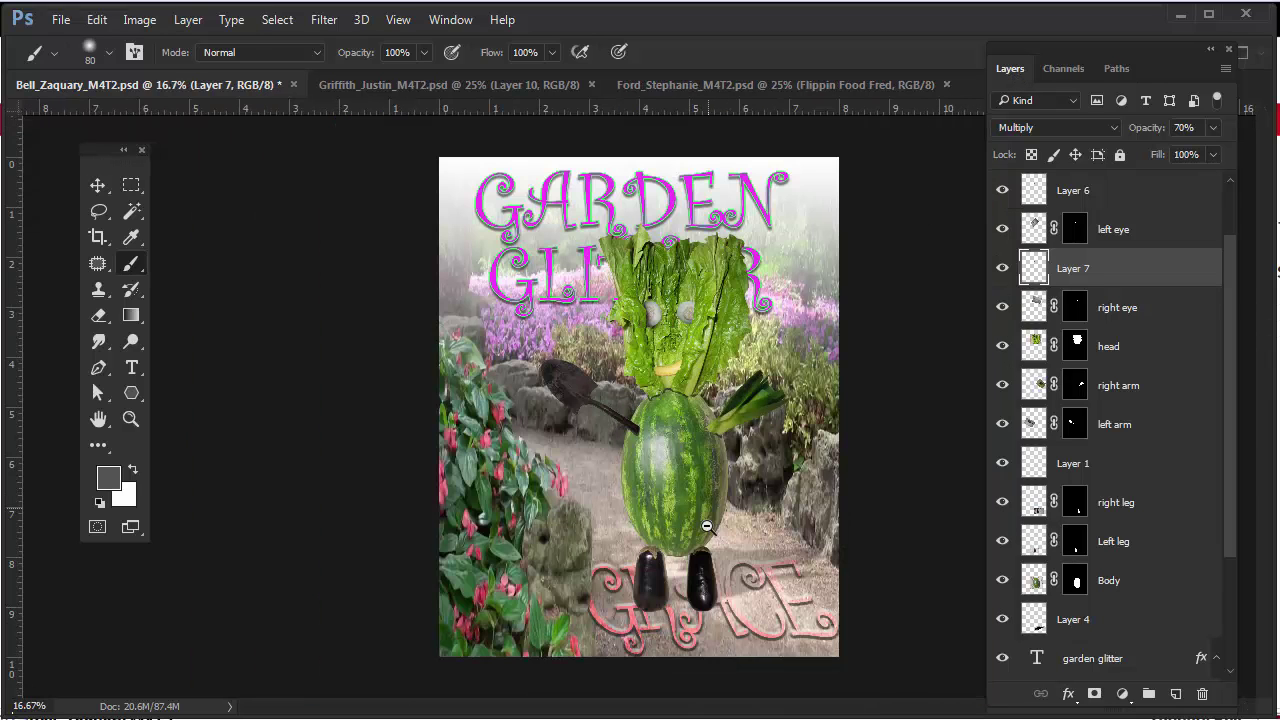
{"action": "left_click", "coordinate": [97, 185]}
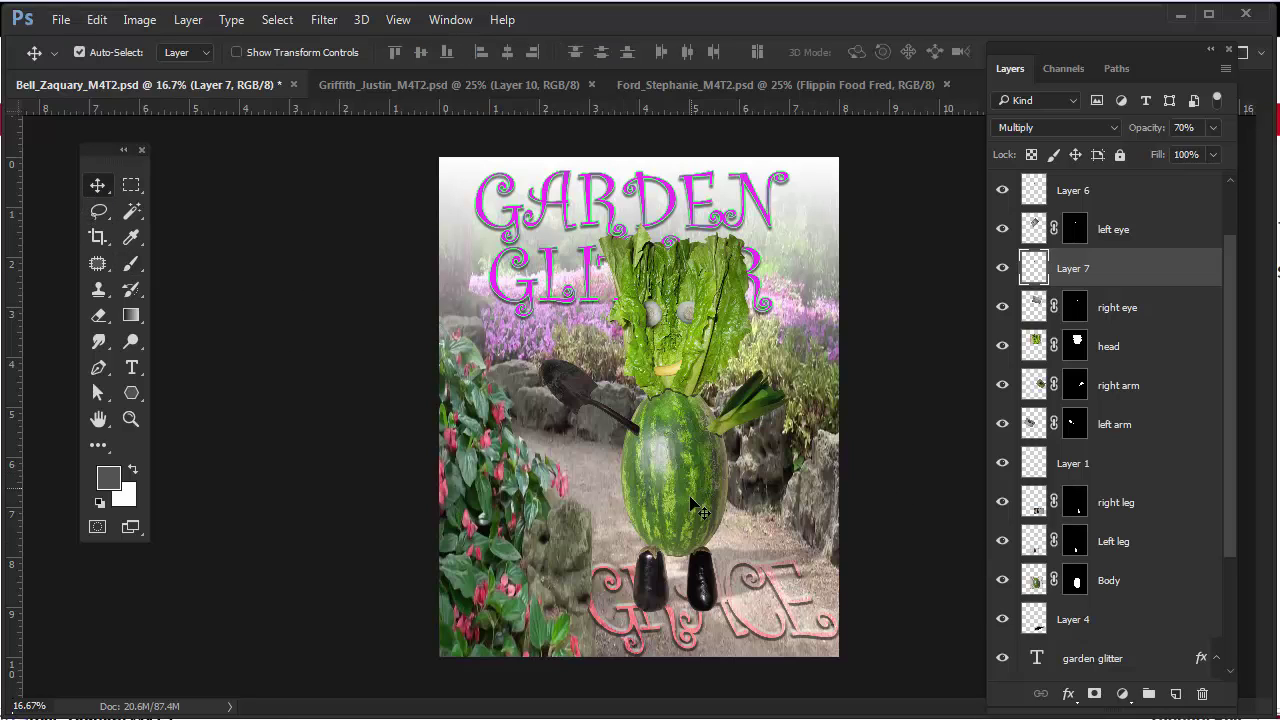
{"action": "left_click", "coordinate": [685, 463]}
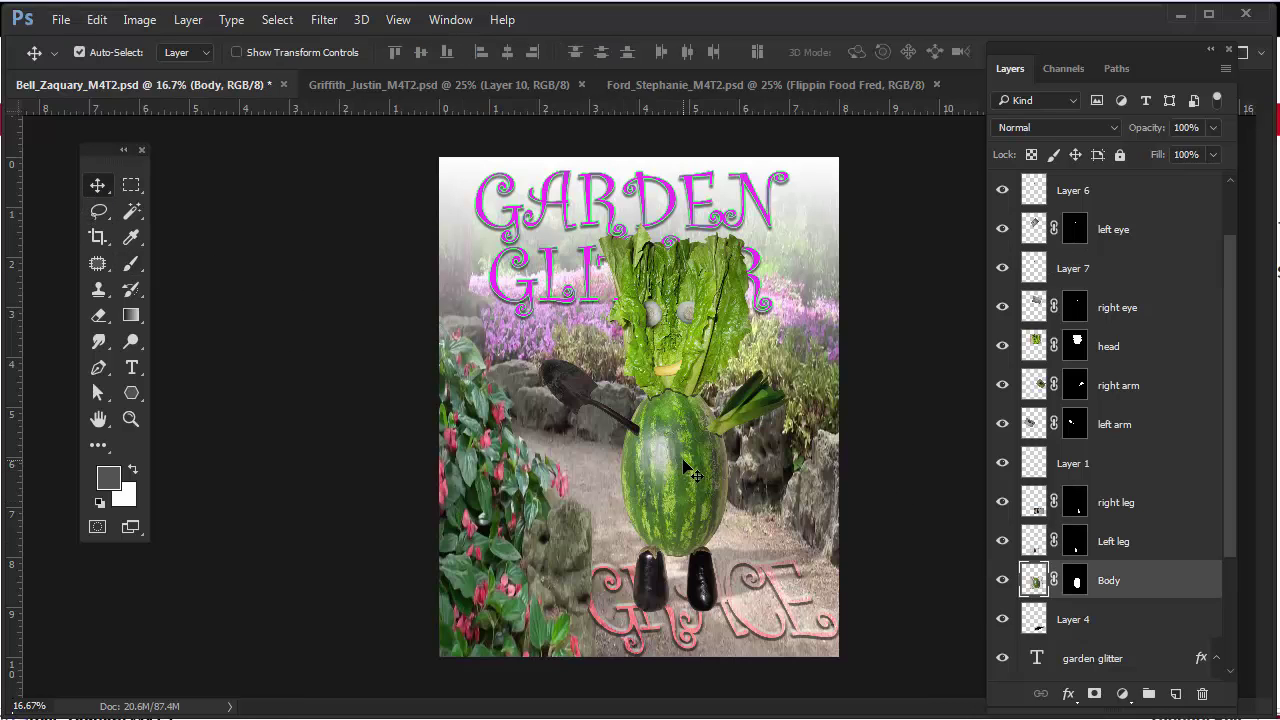
{"action": "left_click", "coordinate": [1122, 694]}
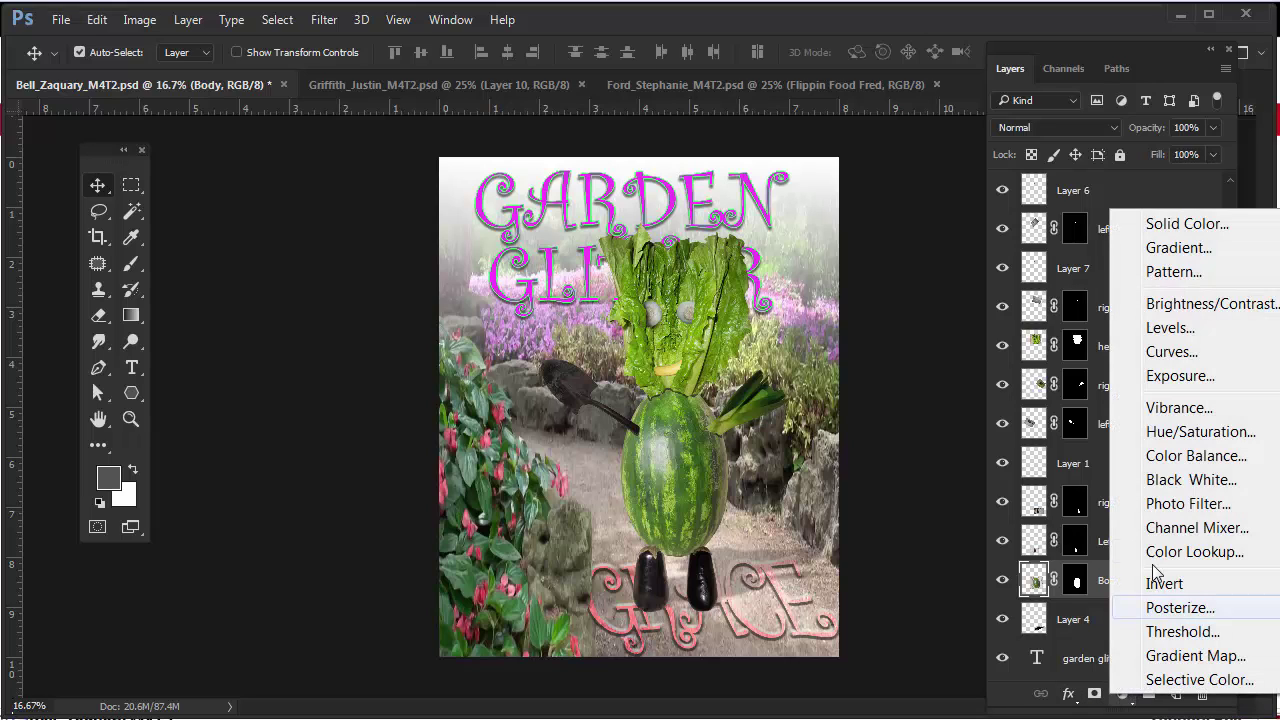
{"action": "left_click", "coordinate": [1211, 327]}
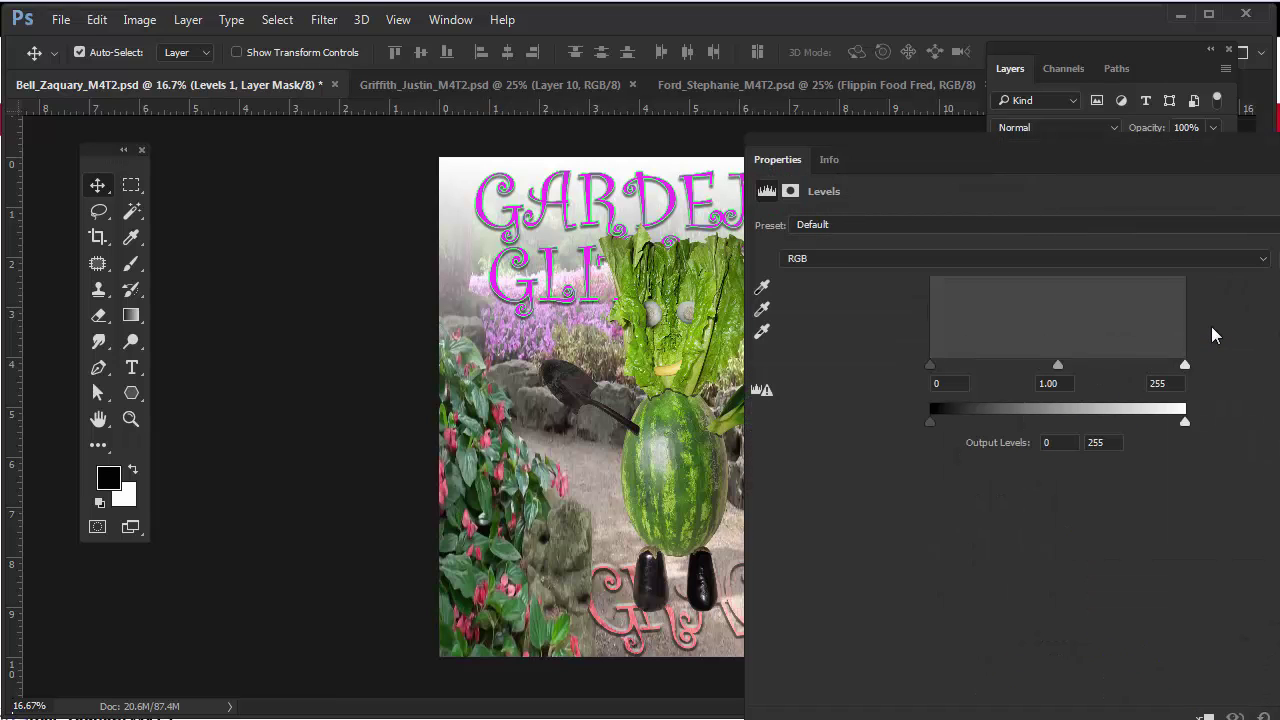
{"action": "left_click_drag", "start_coordinate": [1164, 141], "coordinate": [463, 137]}
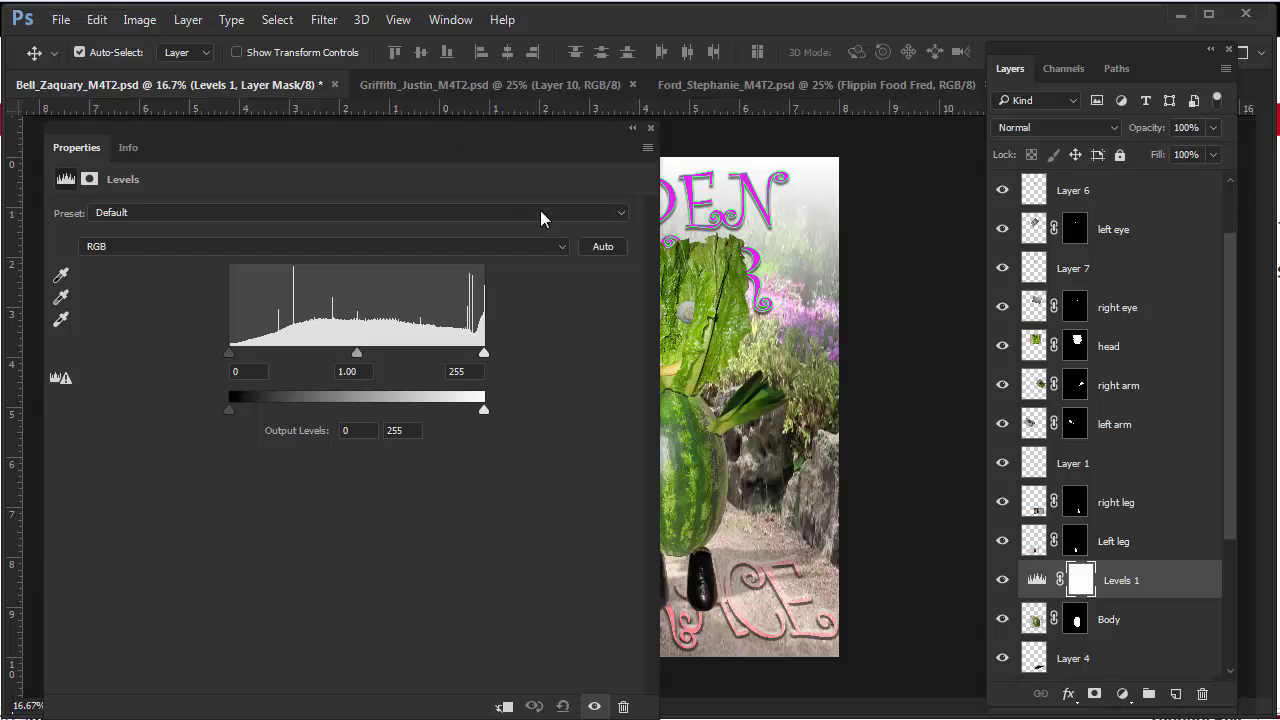
{"action": "left_click", "coordinate": [651, 131]}
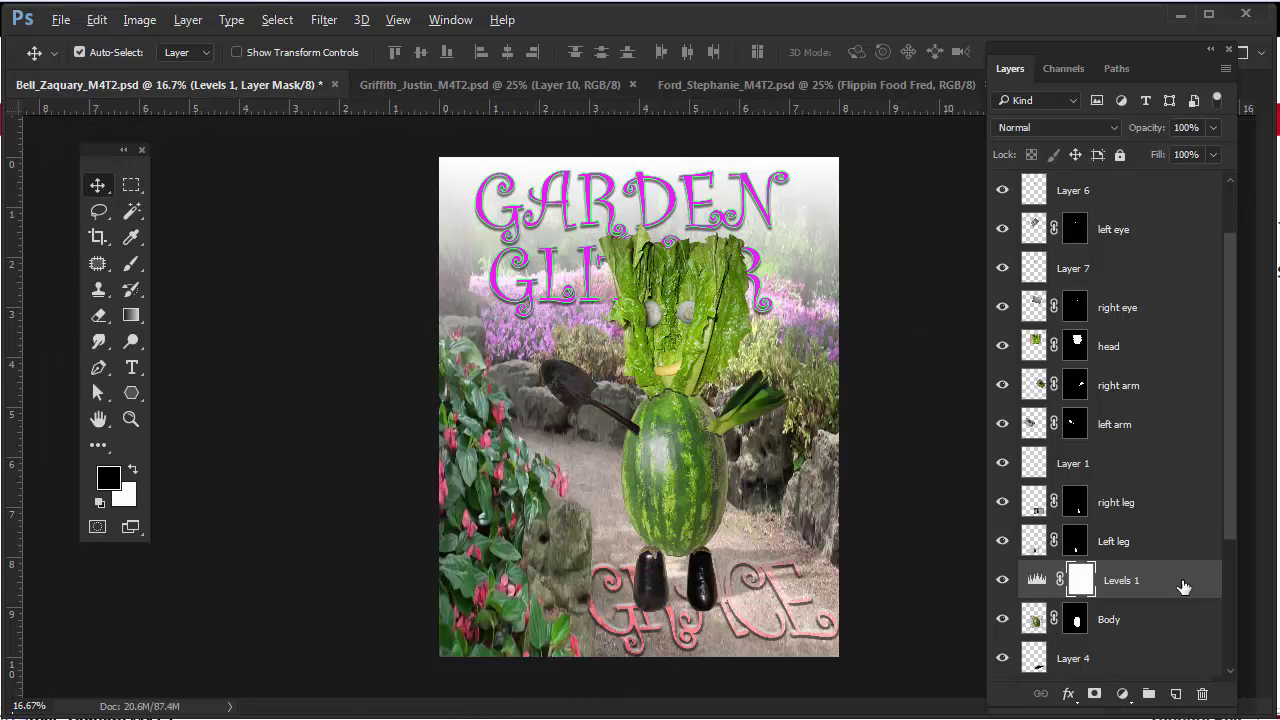
Try clipping the Levels 1 adjustment to the Body layer, and release the clipping again
{"action": "left_click_drag", "start_coordinate": [1183, 587], "coordinate": [1130, 598]}
{"action": "key", "text": "ctrl+alt+g"}
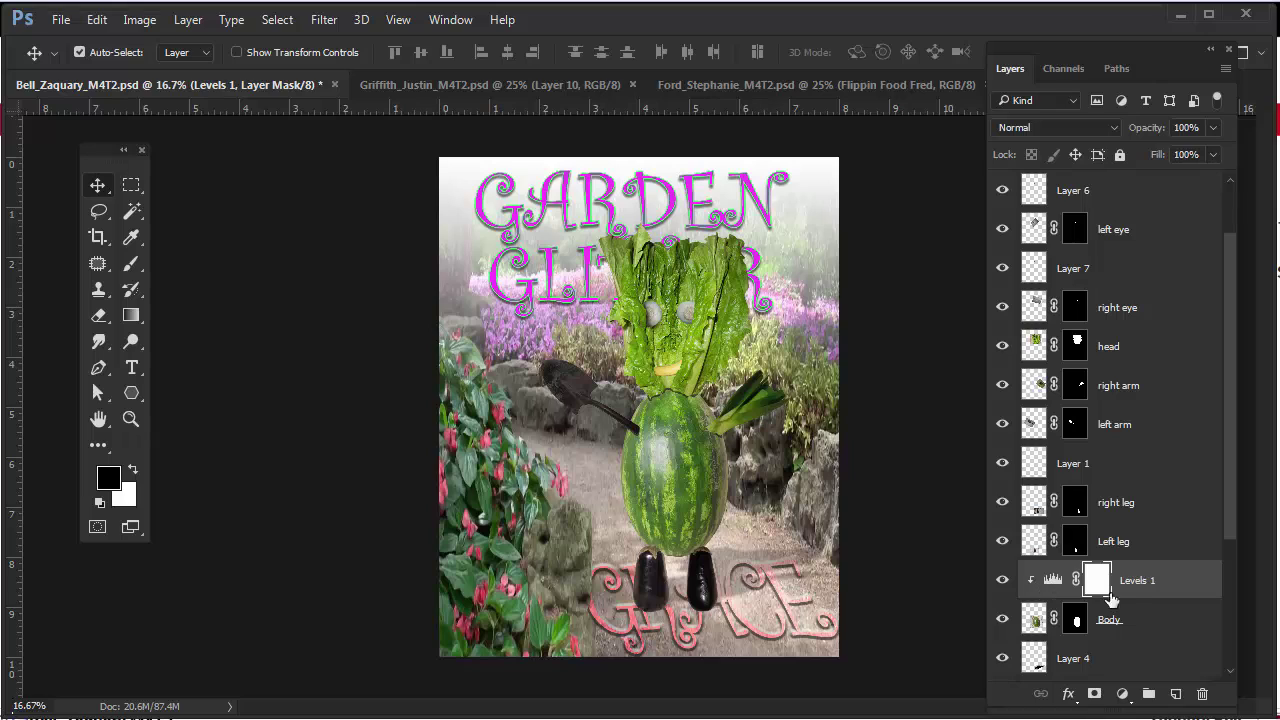
{"action": "key", "text": "ctrl+alt+g"}
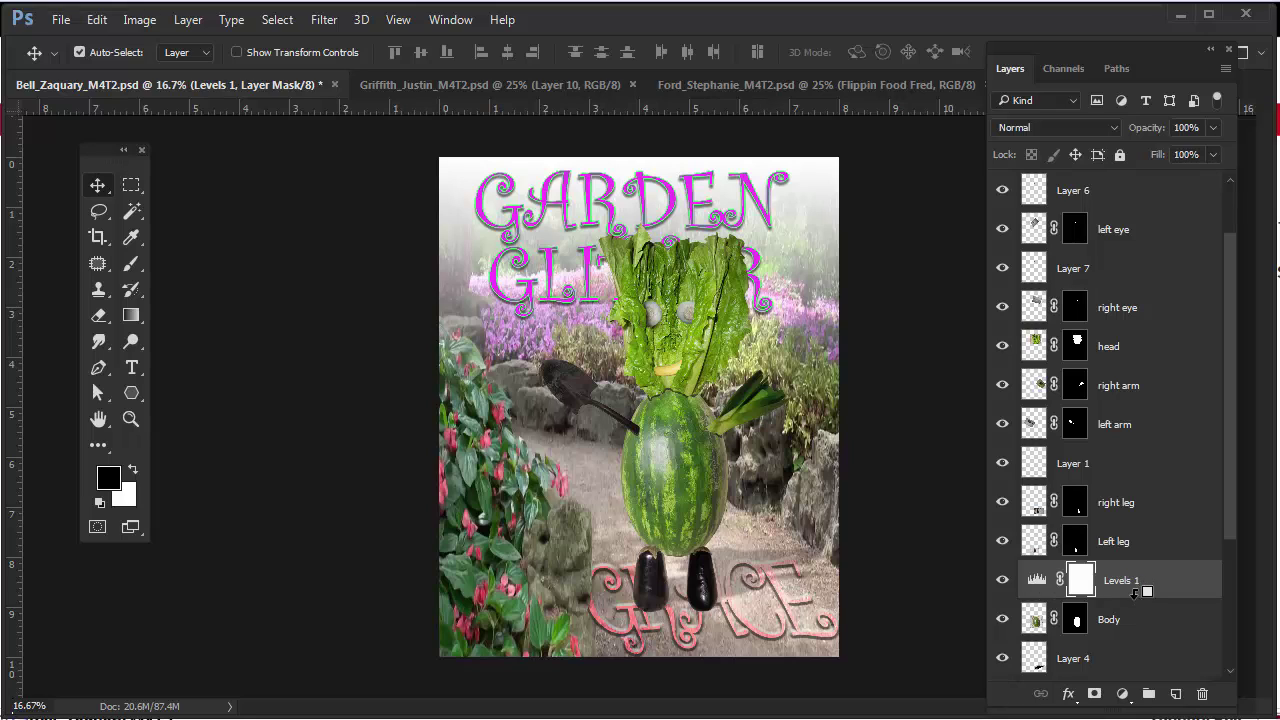
Set Levels 1's white input to 189, clip it to the Body layer, and compare the watermelon with and without it
{"action": "double_click", "coordinate": [1033, 580]}
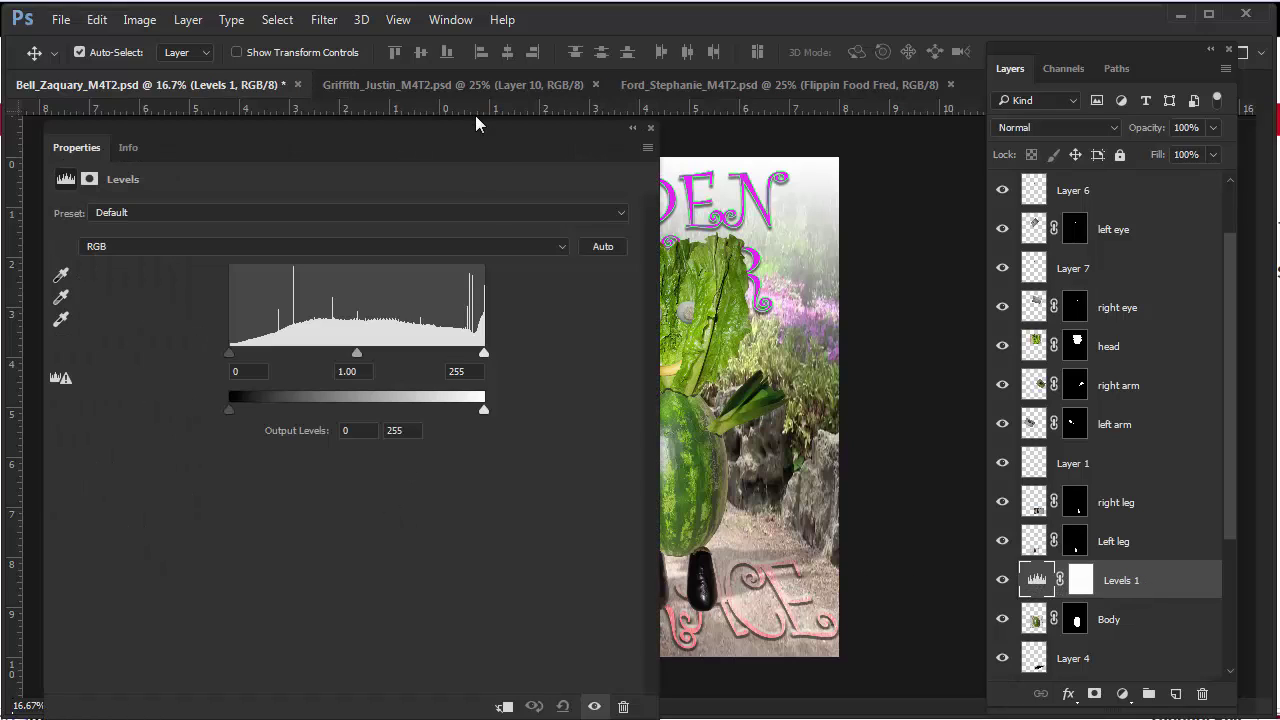
{"action": "left_click_drag", "start_coordinate": [475, 122], "coordinate": [363, 153]}
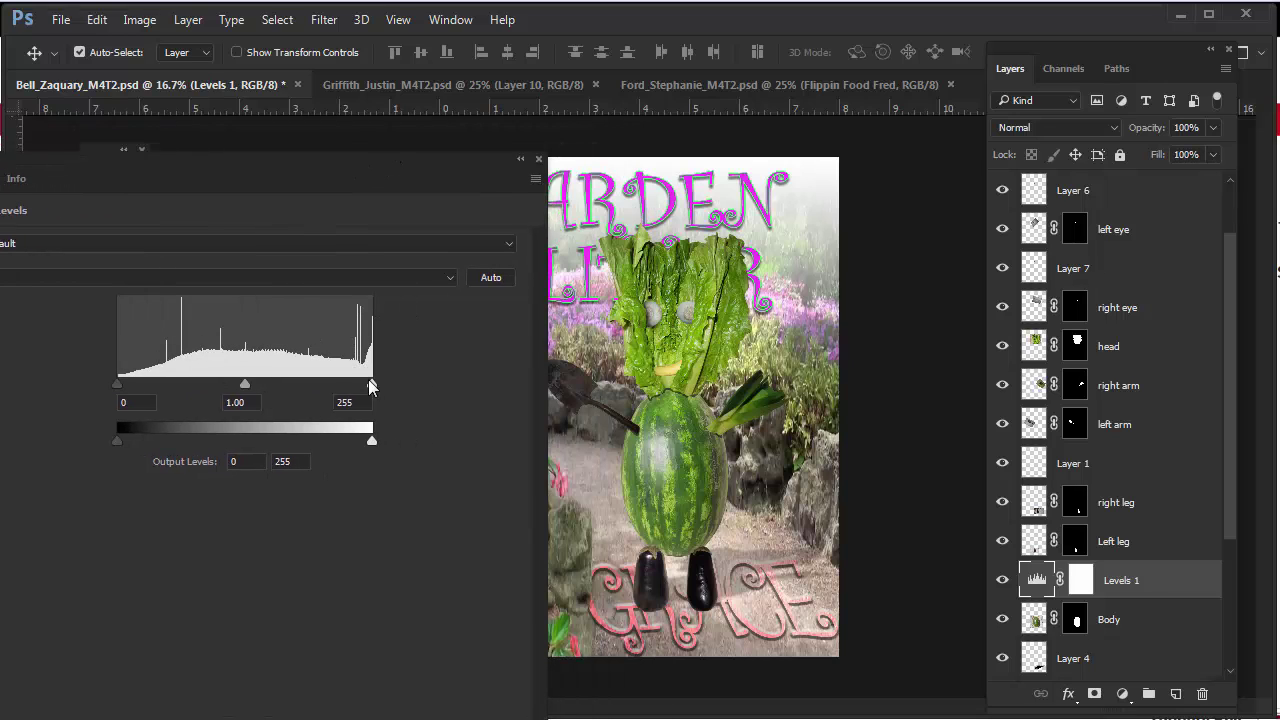
{"action": "left_click_drag", "start_coordinate": [371, 396], "coordinate": [306, 401]}
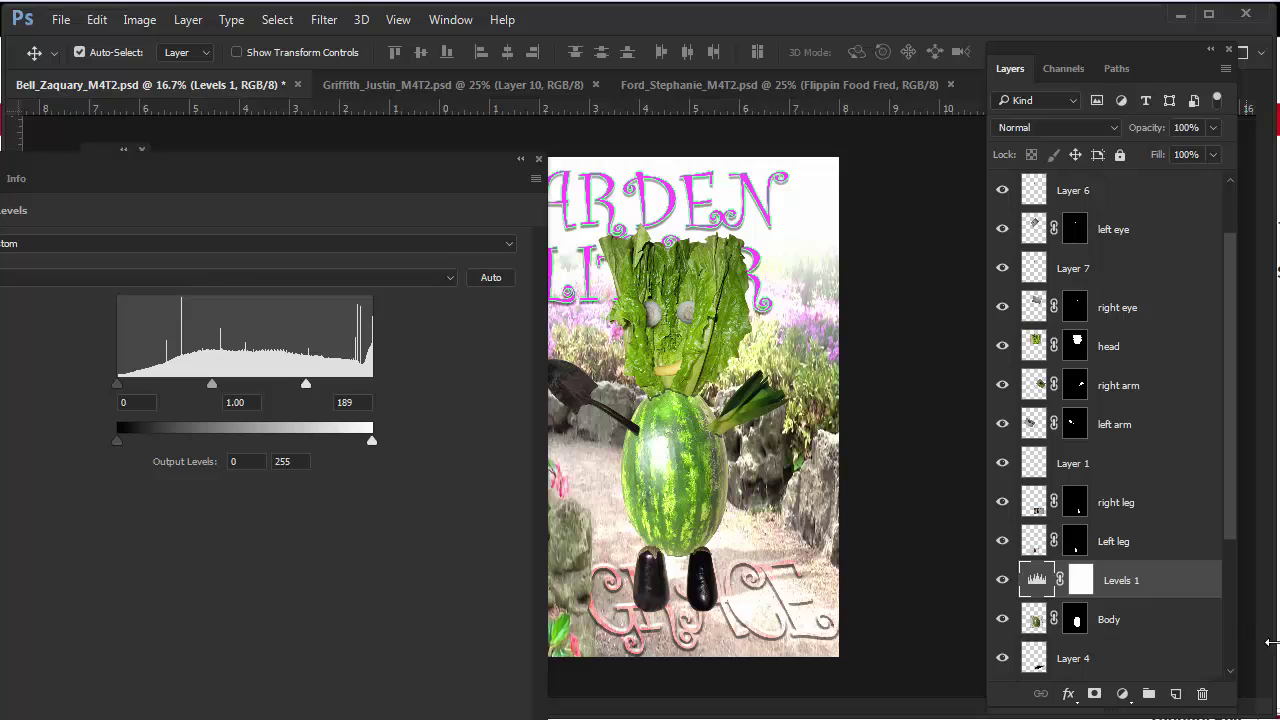
{"action": "left_click", "coordinate": [1175, 592], "text": "alt"}
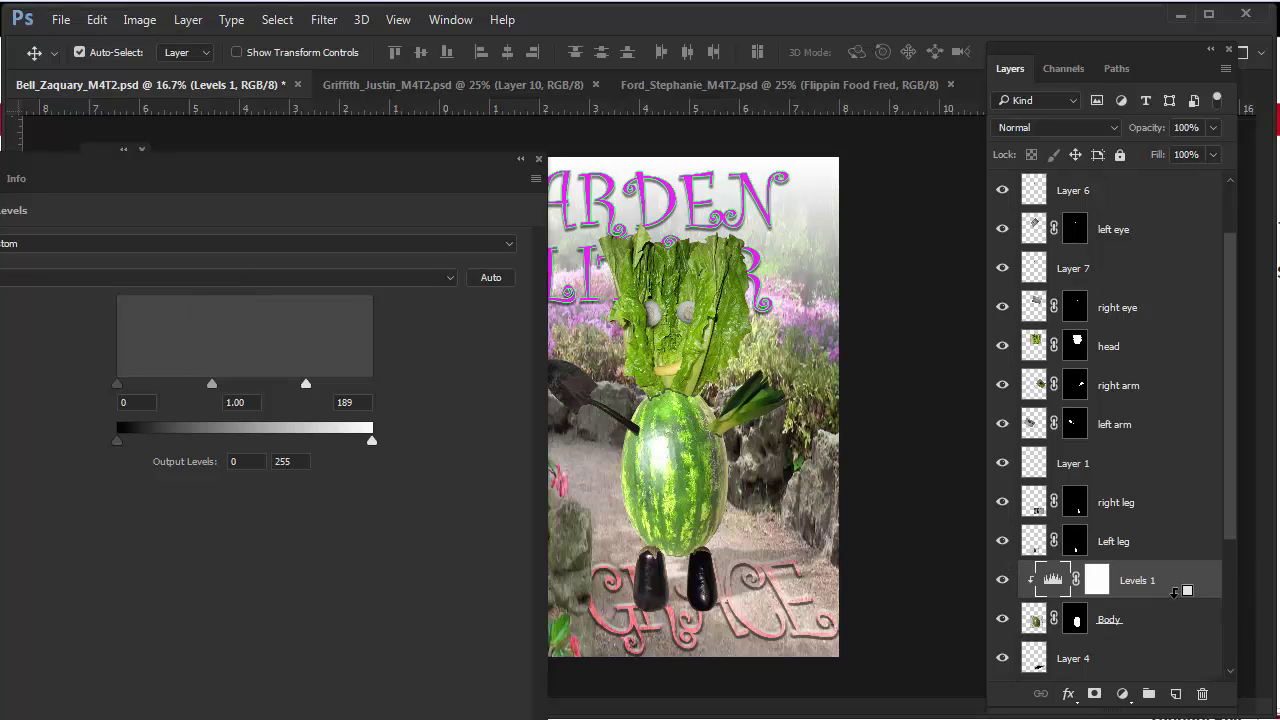
{"action": "left_click", "coordinate": [1003, 581]}
{"action": "left_click", "coordinate": [1003, 581]}
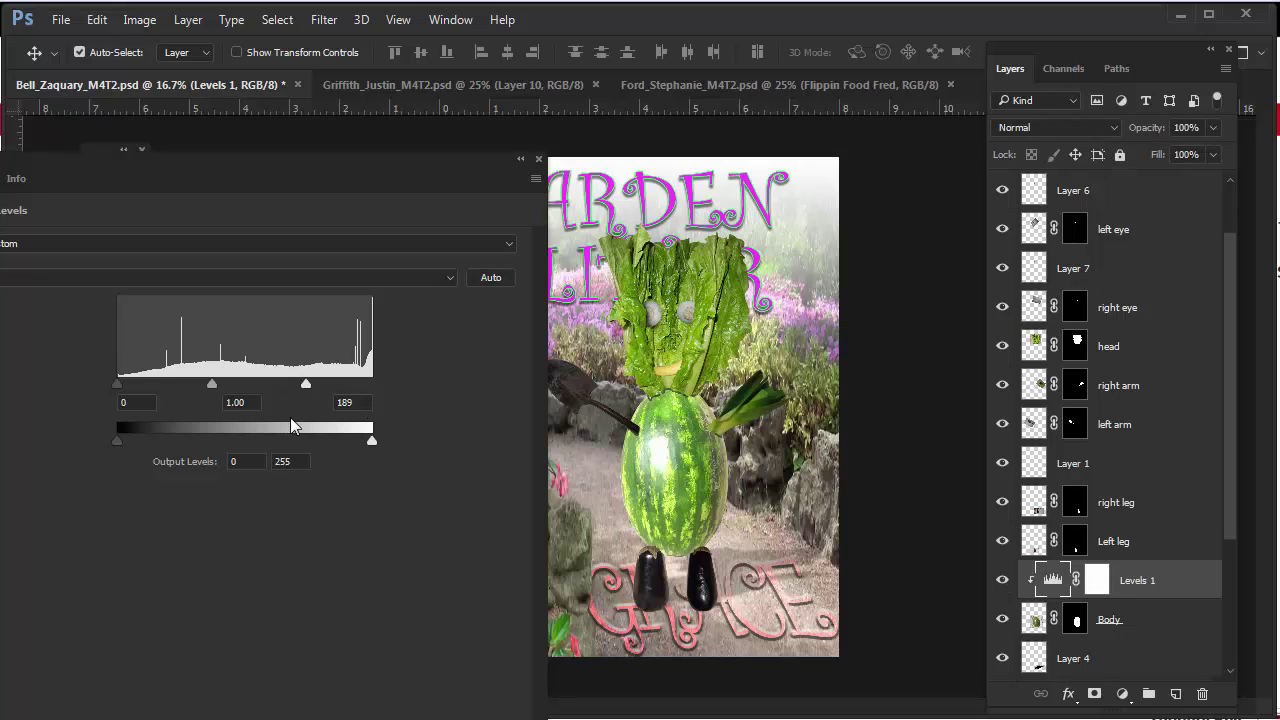
Reset the watermelon's Levels white input to 255 and raise its black input to 25
{"action": "left_click_drag", "start_coordinate": [308, 386], "coordinate": [400, 389]}
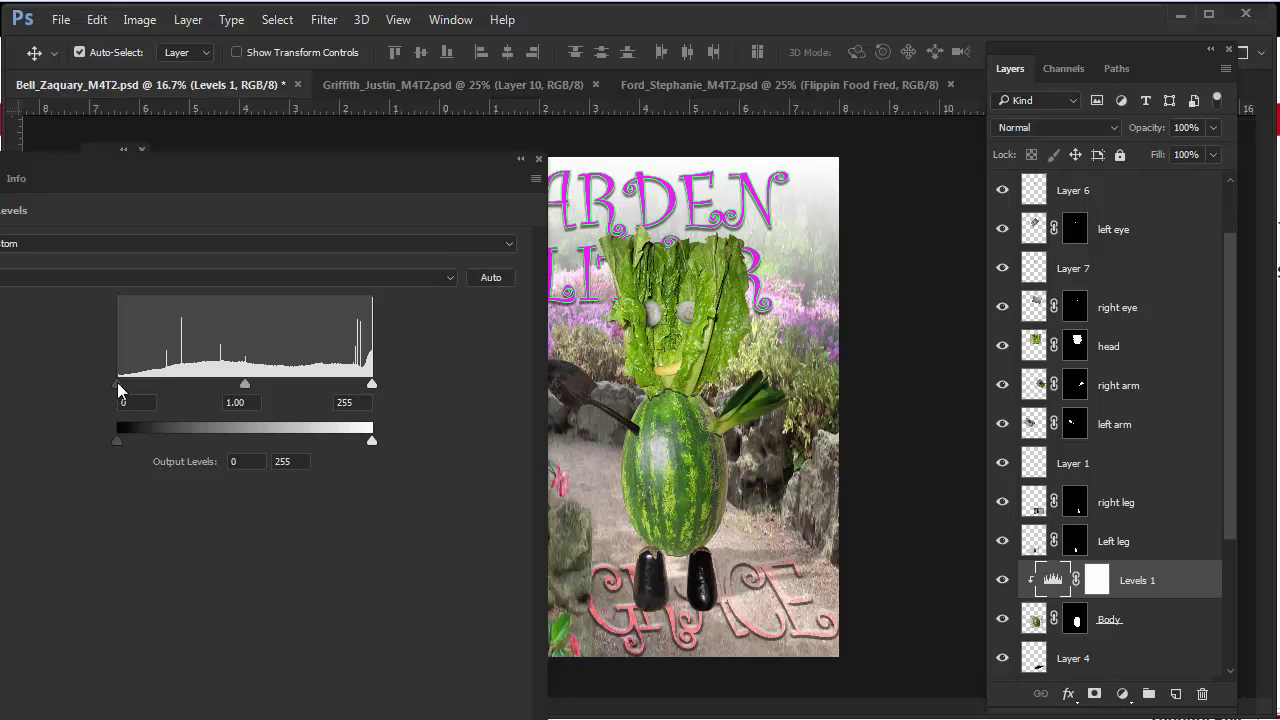
{"action": "left_click_drag", "start_coordinate": [117, 382], "coordinate": [143, 390]}
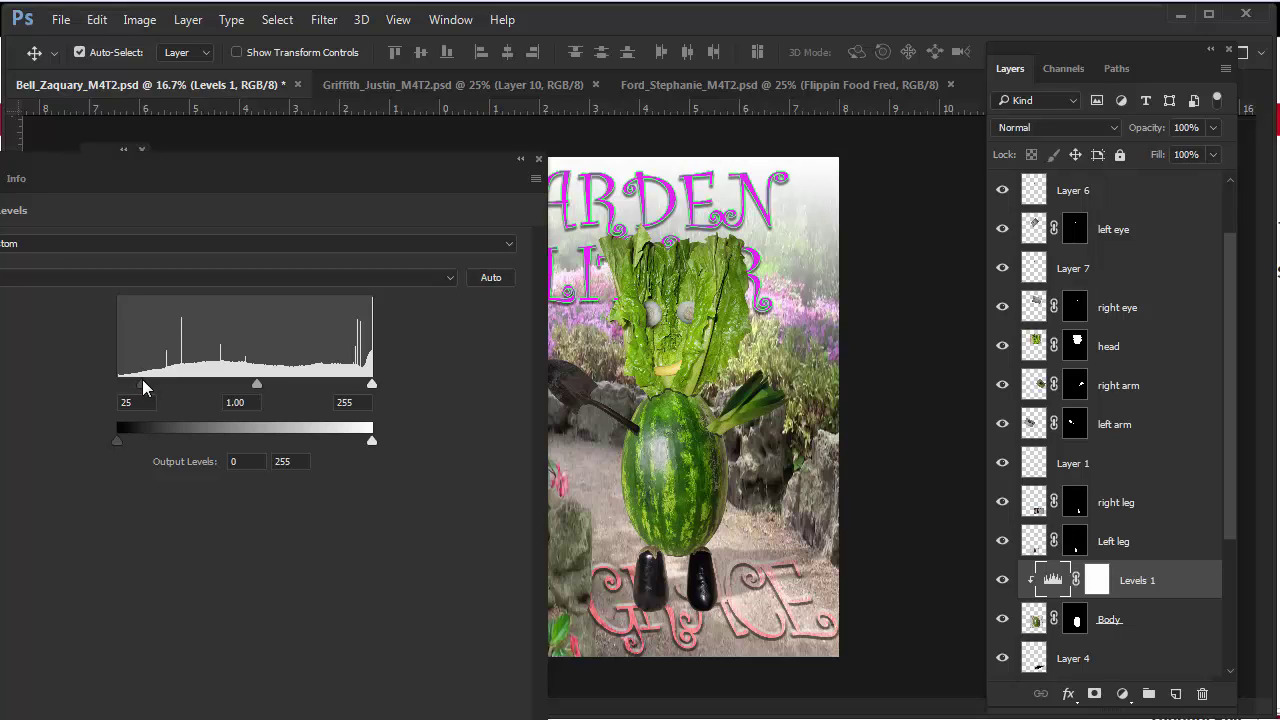
{"action": "left_click", "coordinate": [538, 160]}
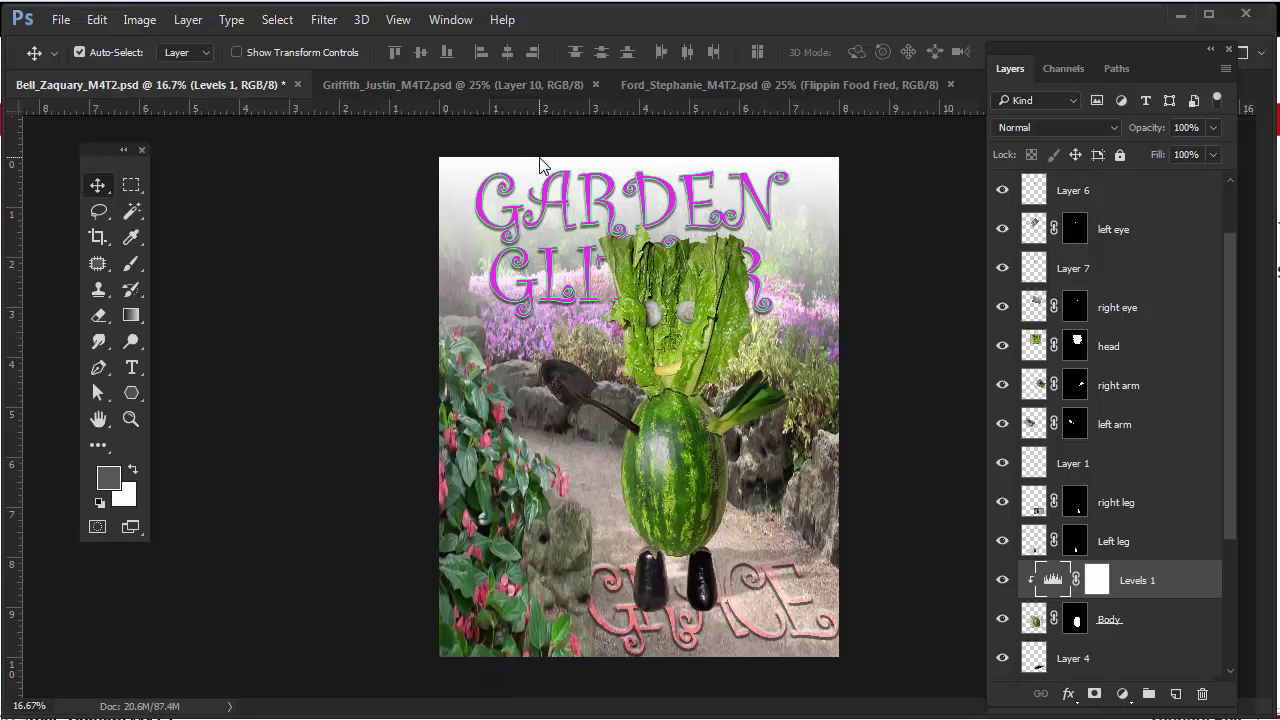
Add a Levels adjustment clipped to the lettuce head layer and set its black input to 28
{"action": "left_click", "coordinate": [735, 331]}
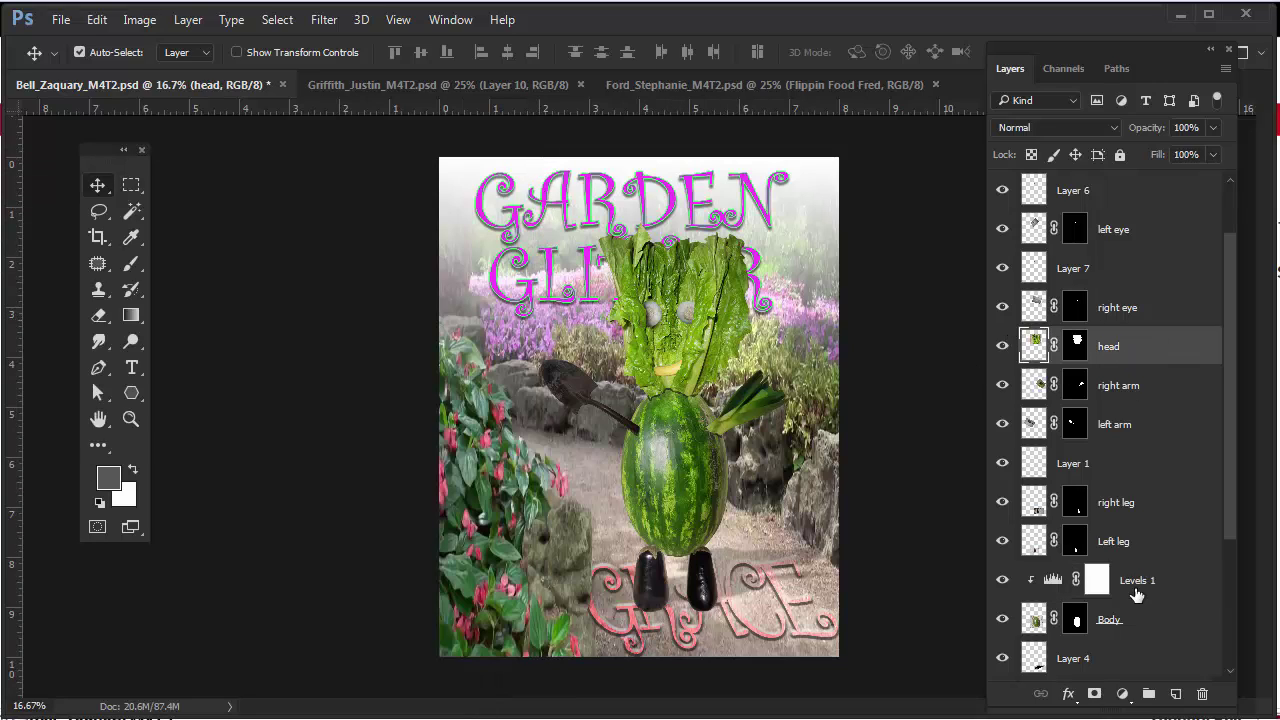
{"action": "left_click", "coordinate": [1122, 693]}
{"action": "left_click", "coordinate": [1207, 334]}
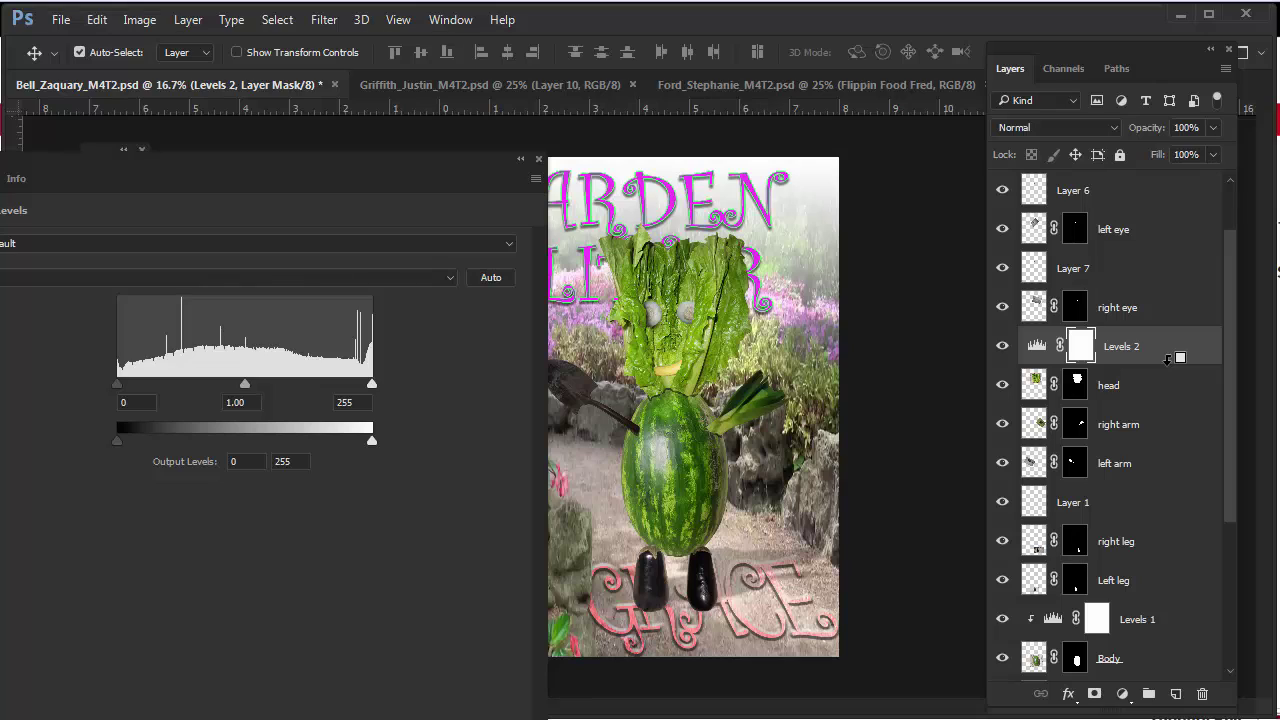
{"action": "left_click", "coordinate": [1168, 358], "text": "alt"}
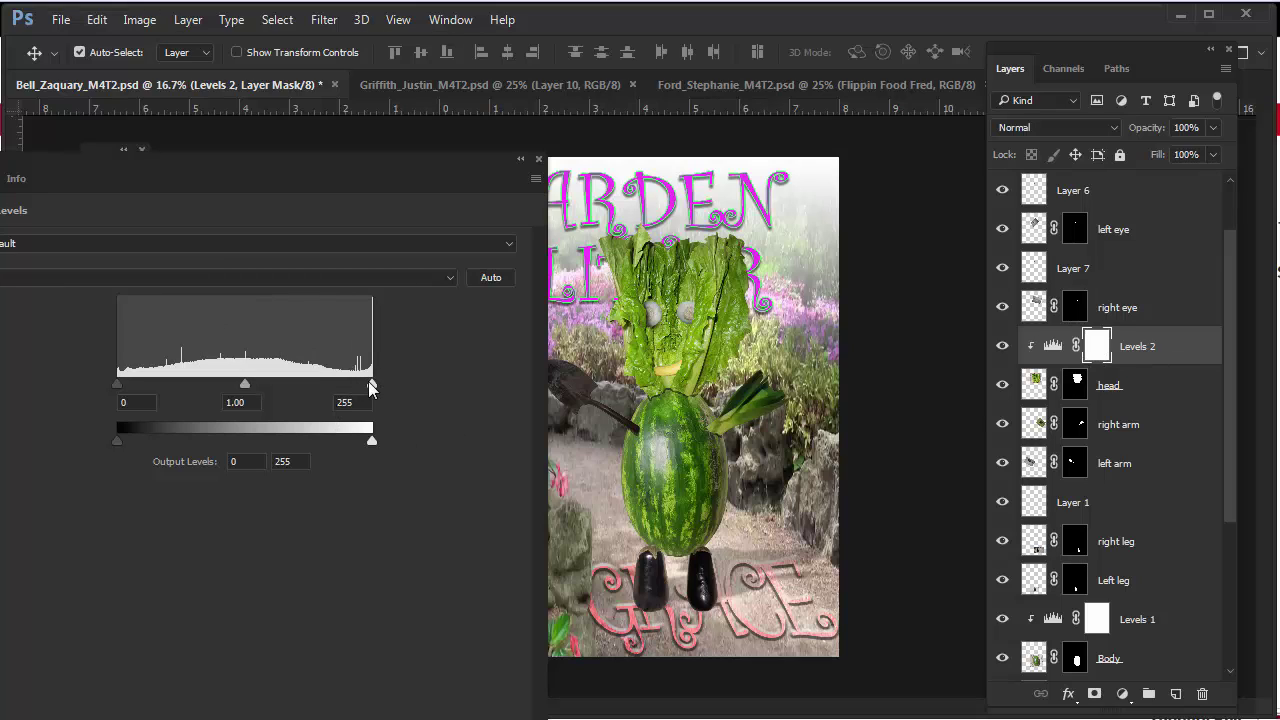
{"action": "left_click_drag", "start_coordinate": [116, 389], "coordinate": [146, 385]}
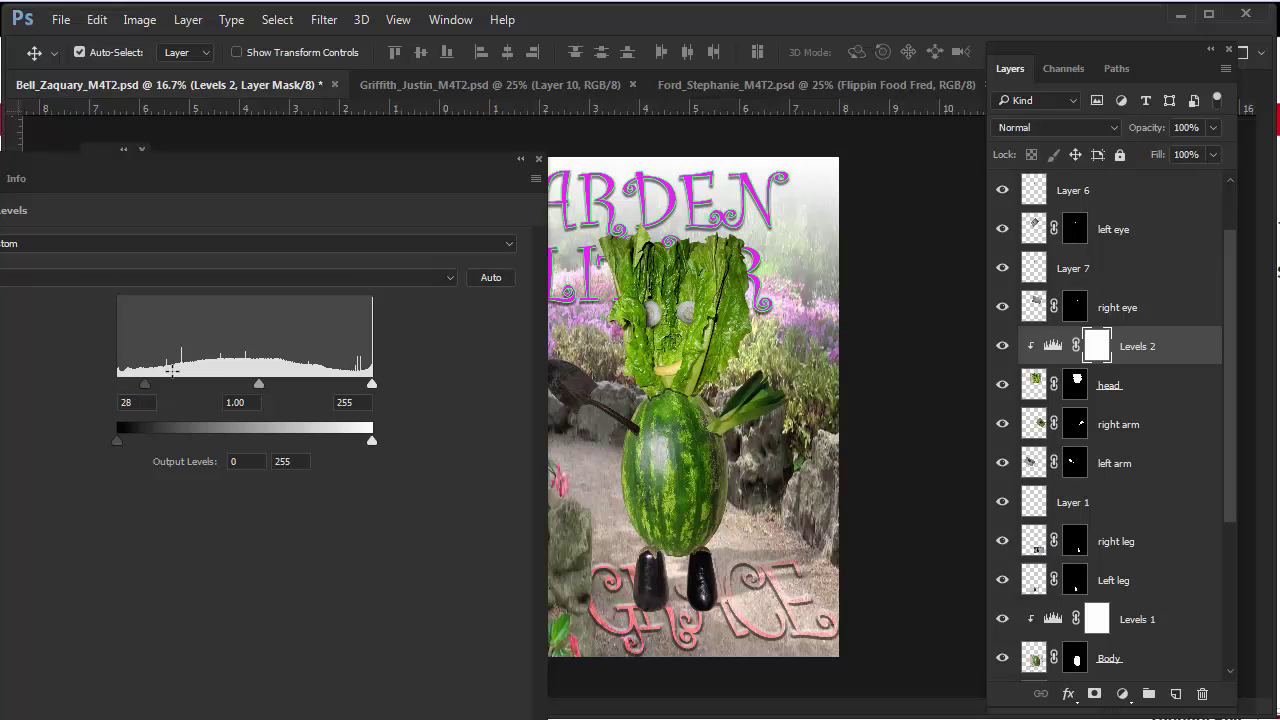
Set the white input of the lettuce head's Levels adjustment to 250
{"action": "left_click_drag", "start_coordinate": [372, 386], "coordinate": [369, 387]}
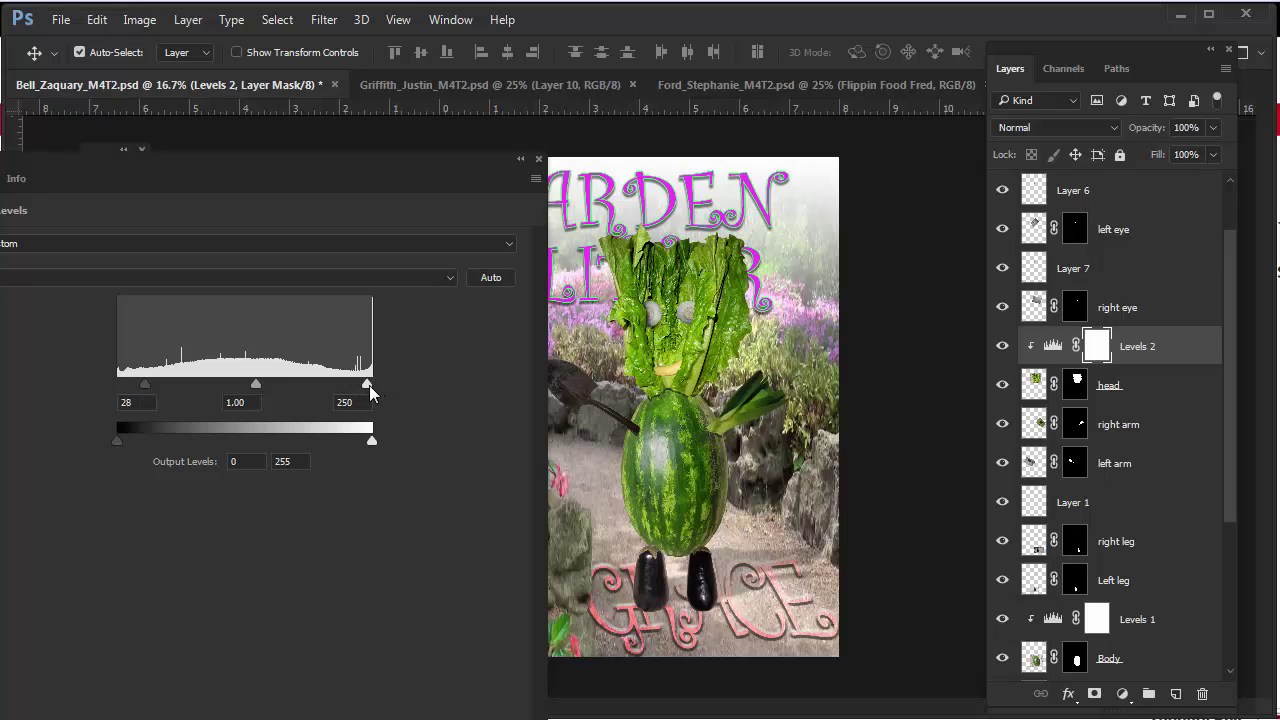
{"action": "left_click", "coordinate": [538, 158]}
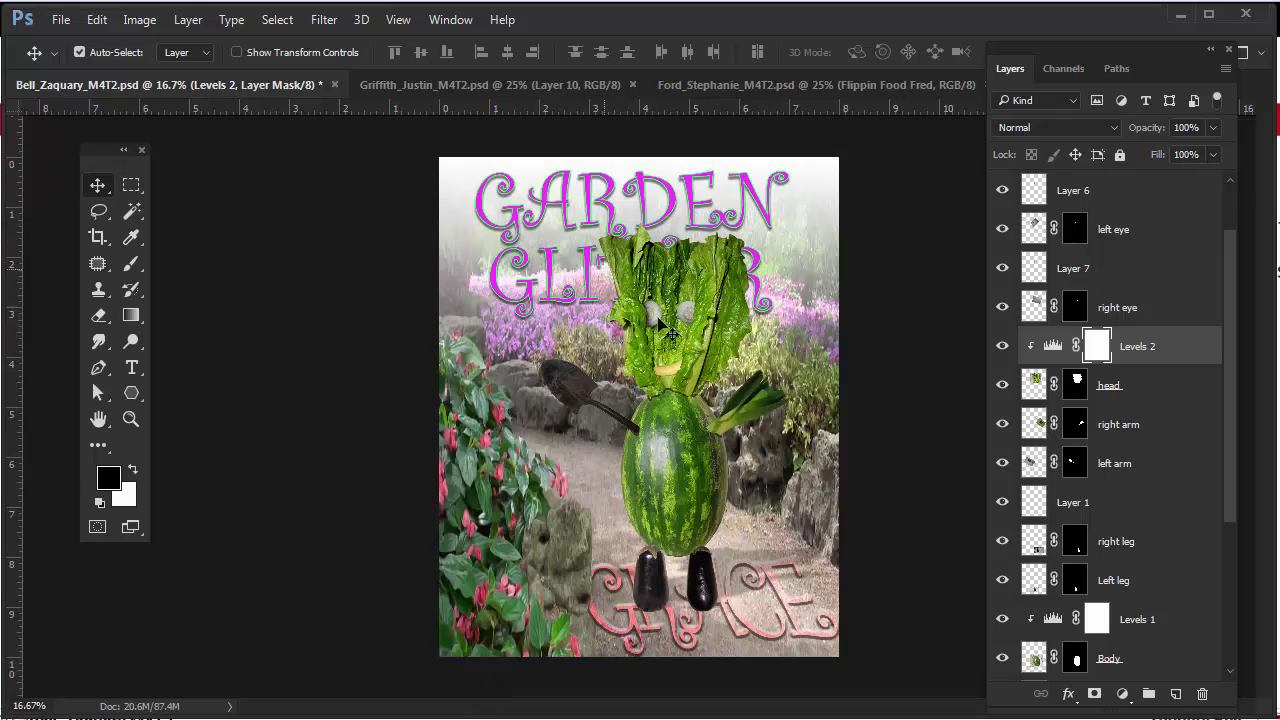
Add a Levels adjustment clipped to the left arm layer and fine-tune its midtone input
{"action": "left_click", "coordinate": [578, 392]}
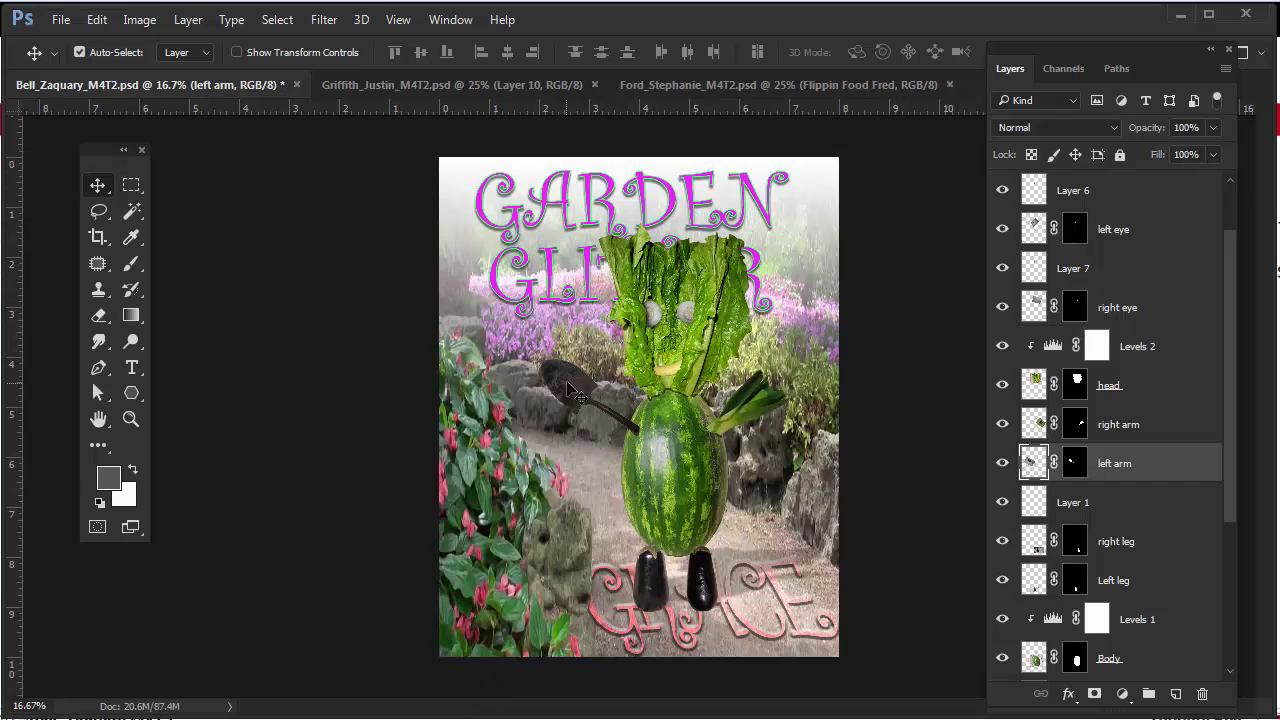
{"action": "left_click", "coordinate": [1123, 694]}
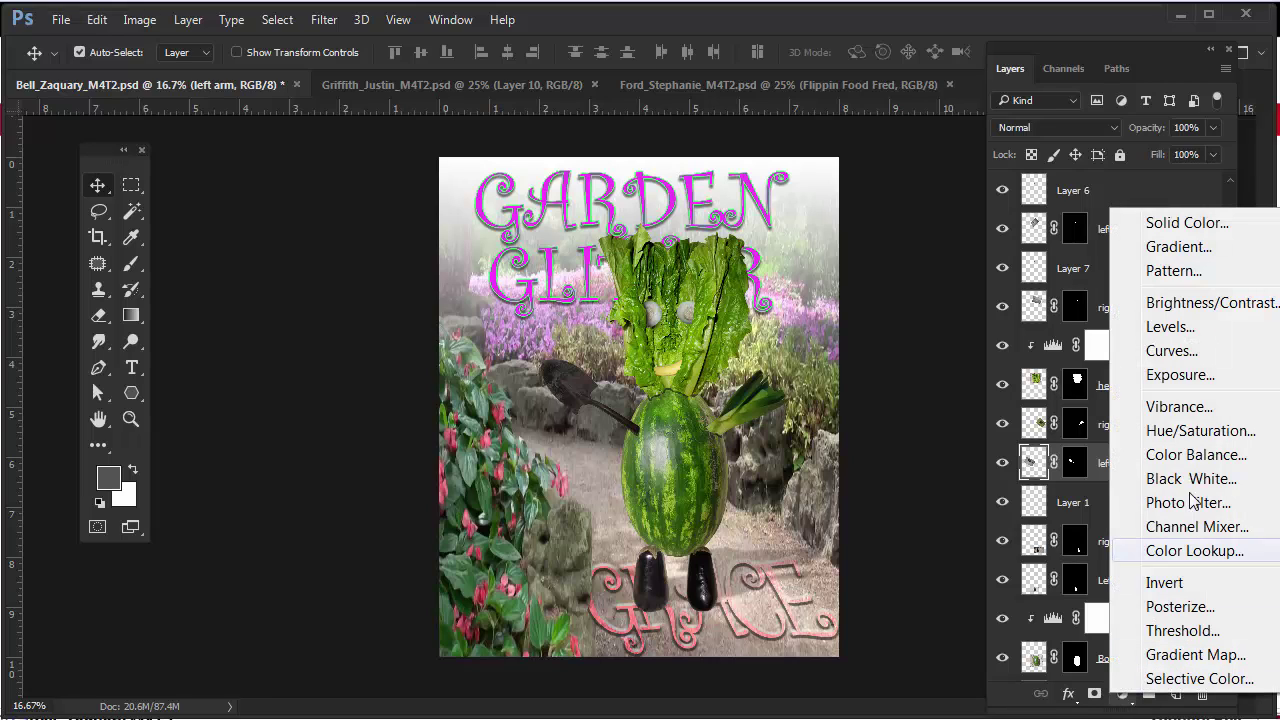
{"action": "left_click", "coordinate": [1187, 335]}
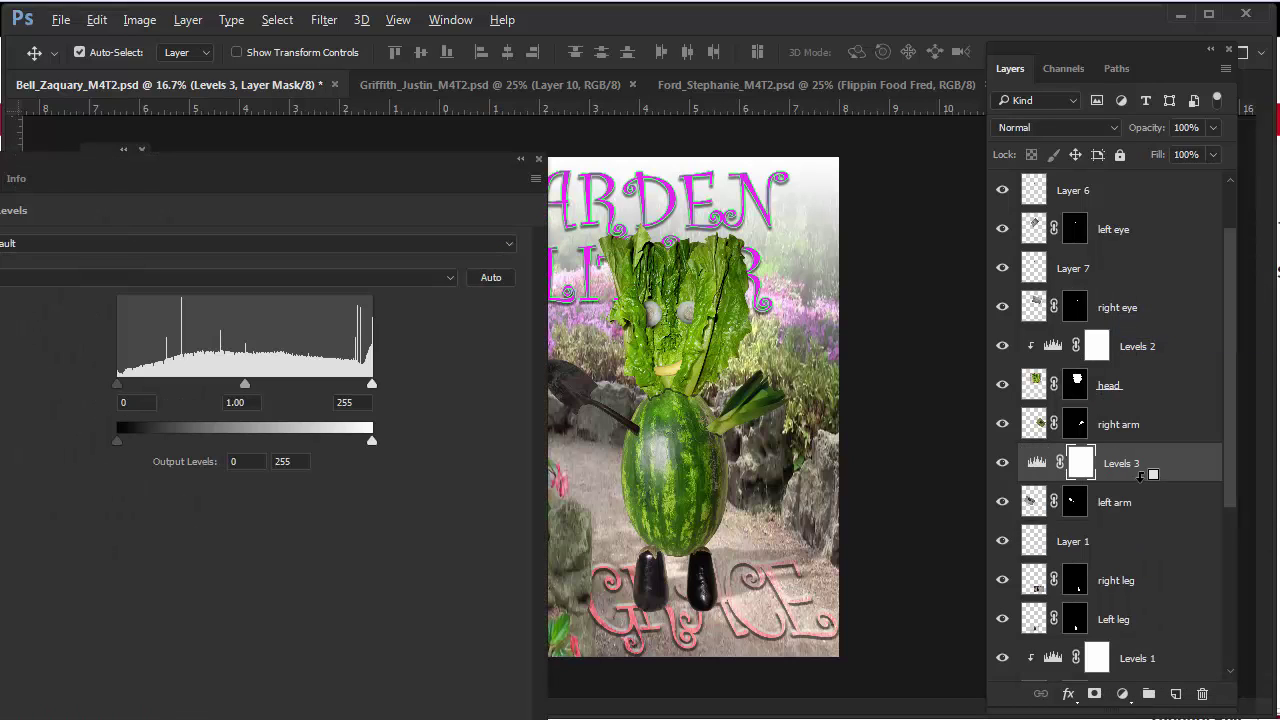
{"action": "left_click", "coordinate": [1140, 476], "text": "alt"}
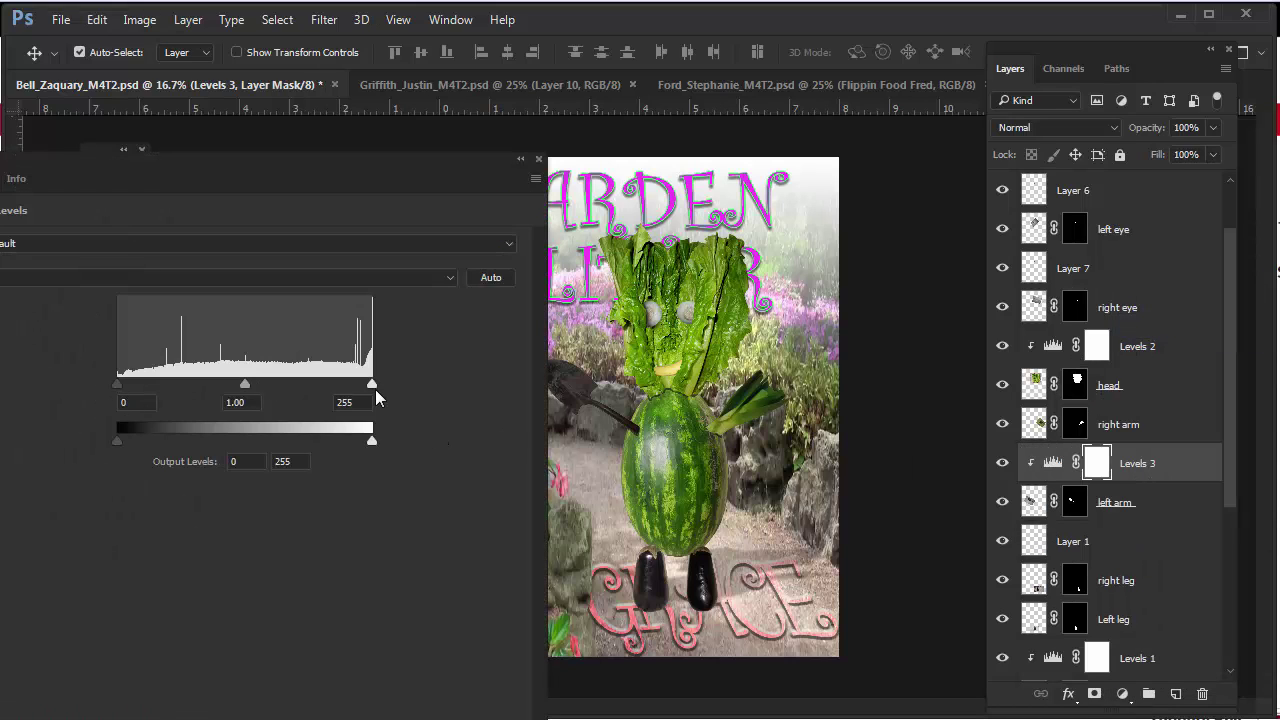
{"action": "left_click_drag", "start_coordinate": [248, 387], "coordinate": [240, 387]}
{"action": "left_click_drag", "start_coordinate": [374, 388], "coordinate": [402, 388]}
{"action": "left_click", "coordinate": [538, 160]}
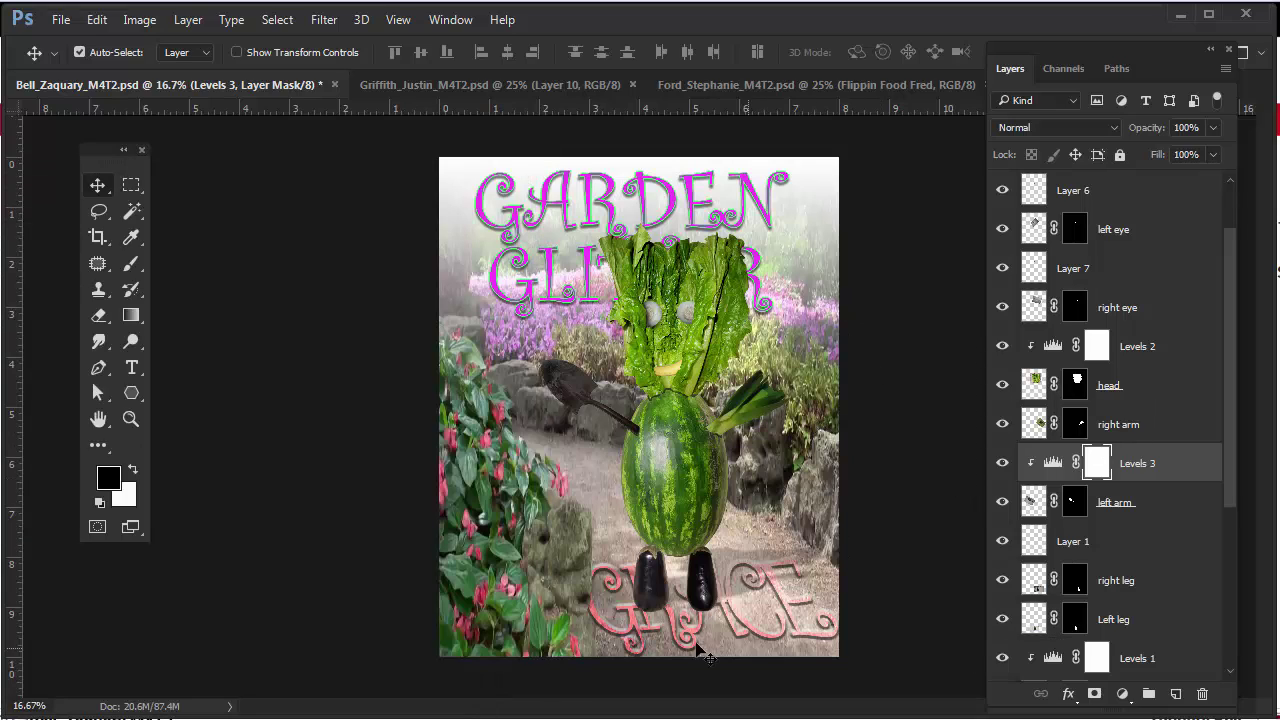
Identify the garden background layer by toggling its visibility, and add a Hue/Saturation adjustment directly above it
{"action": "left_click", "coordinate": [506, 545]}
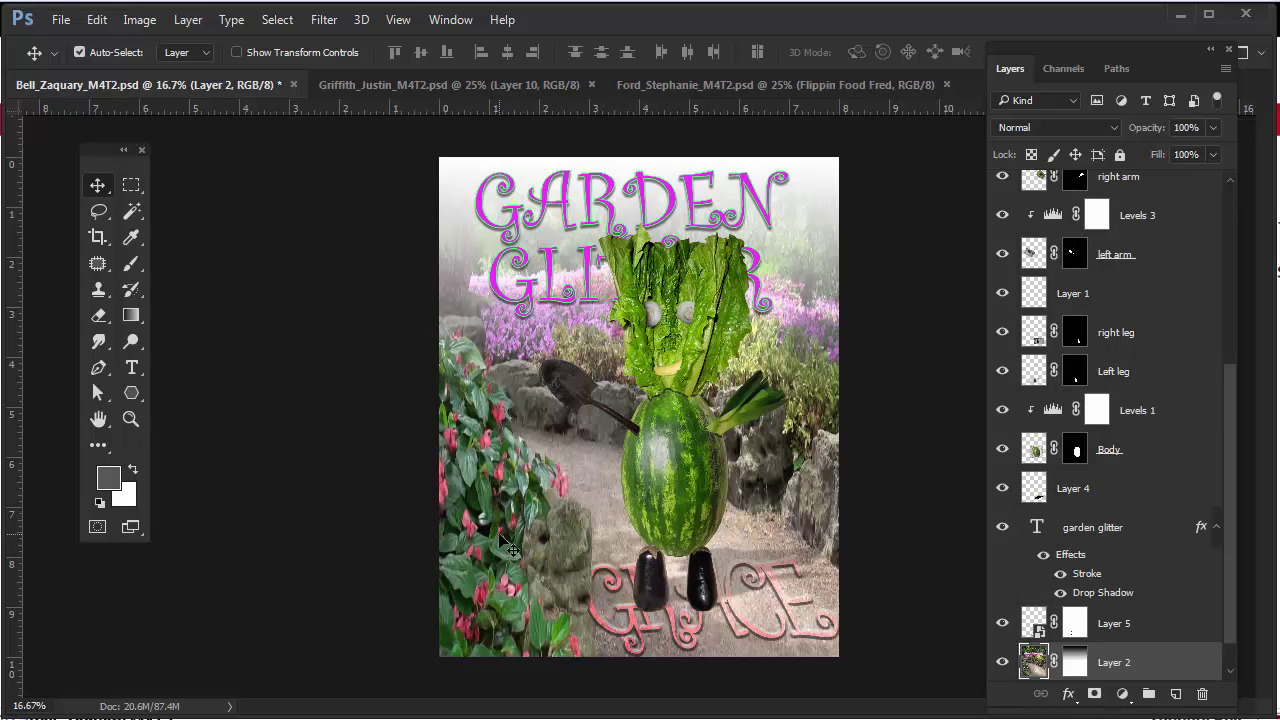
{"action": "left_click", "coordinate": [1230, 672]}
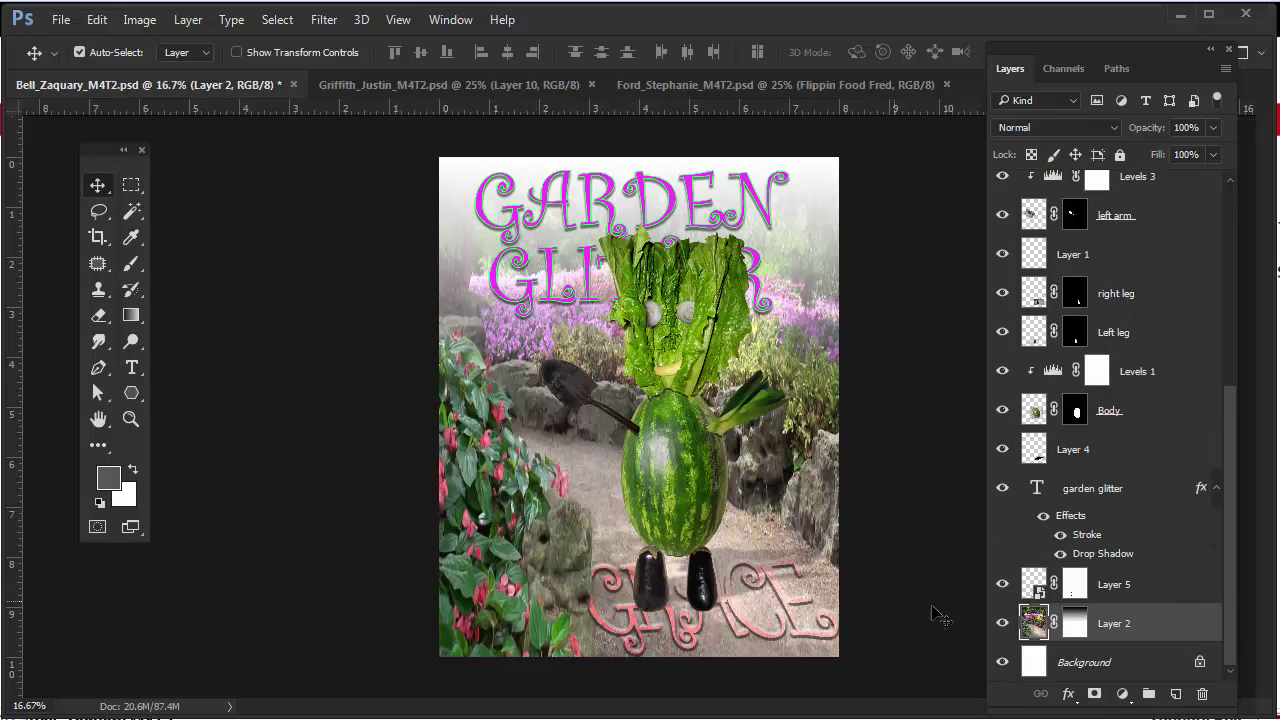
{"action": "left_click", "coordinate": [1002, 622]}
{"action": "left_click", "coordinate": [1002, 622]}
{"action": "left_click", "coordinate": [1122, 694]}
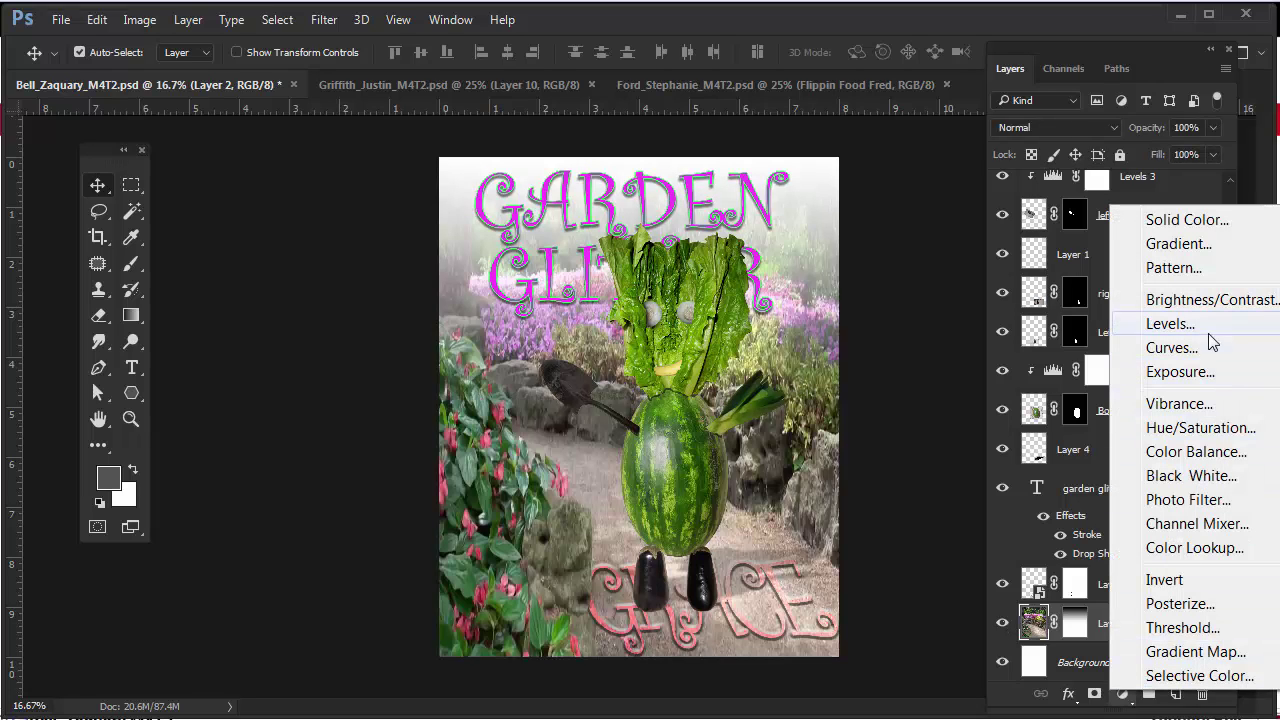
{"action": "left_click", "coordinate": [1200, 427]}
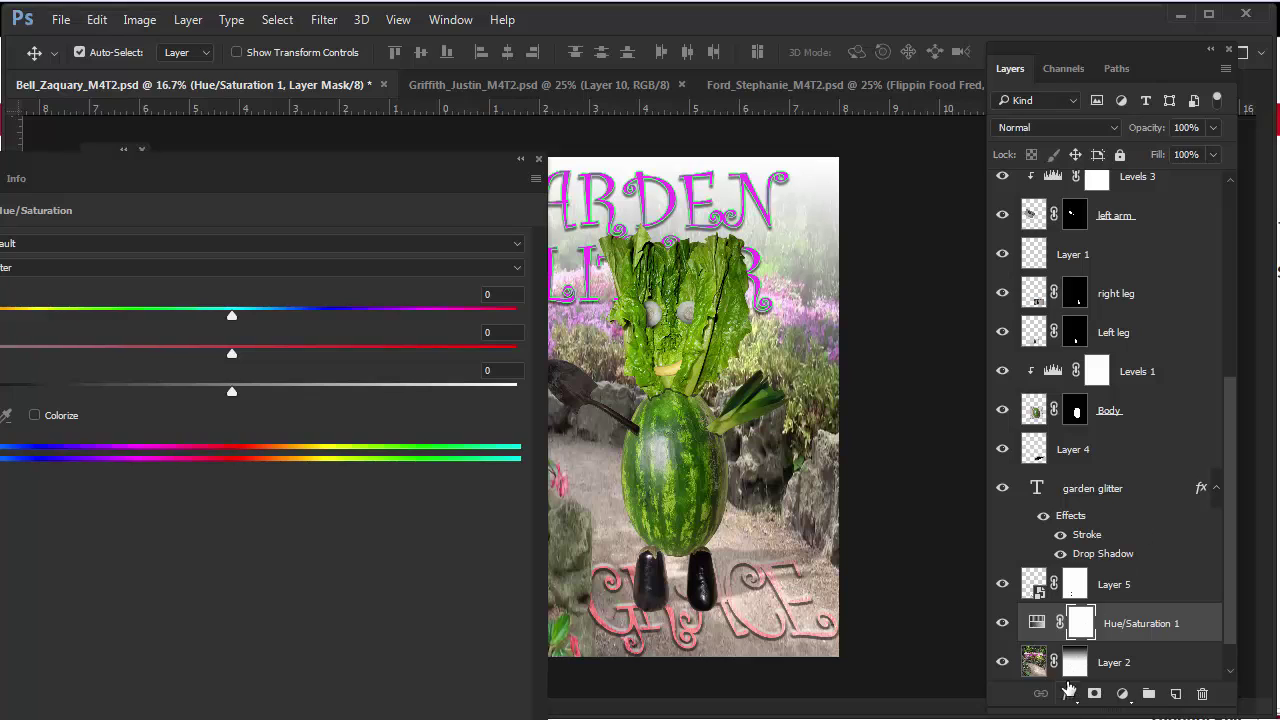
{"action": "scroll", "coordinate": [1050, 645], "scroll_direction": "down", "scroll_amount": 1}
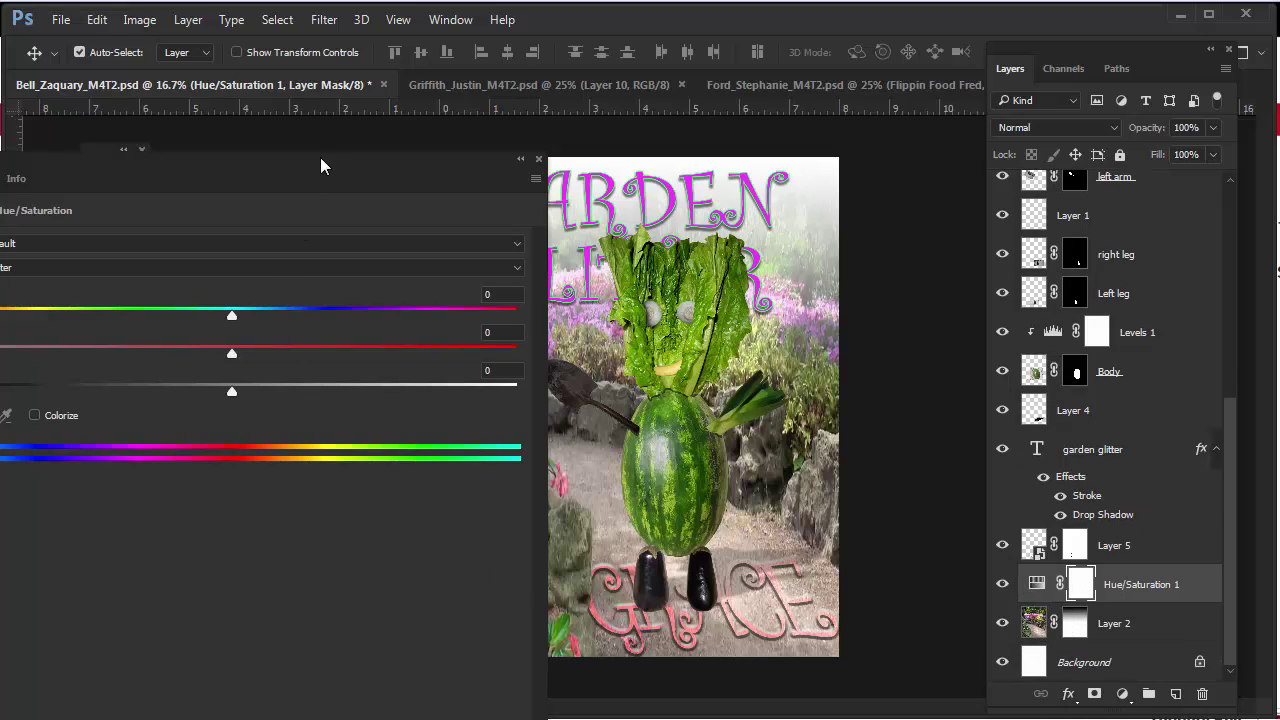
Adjust the garden background's saturation with Hue/Saturation 1, and compare the poster with and without the adjustment
{"action": "left_click_drag", "start_coordinate": [320, 157], "coordinate": [1245, 54]}
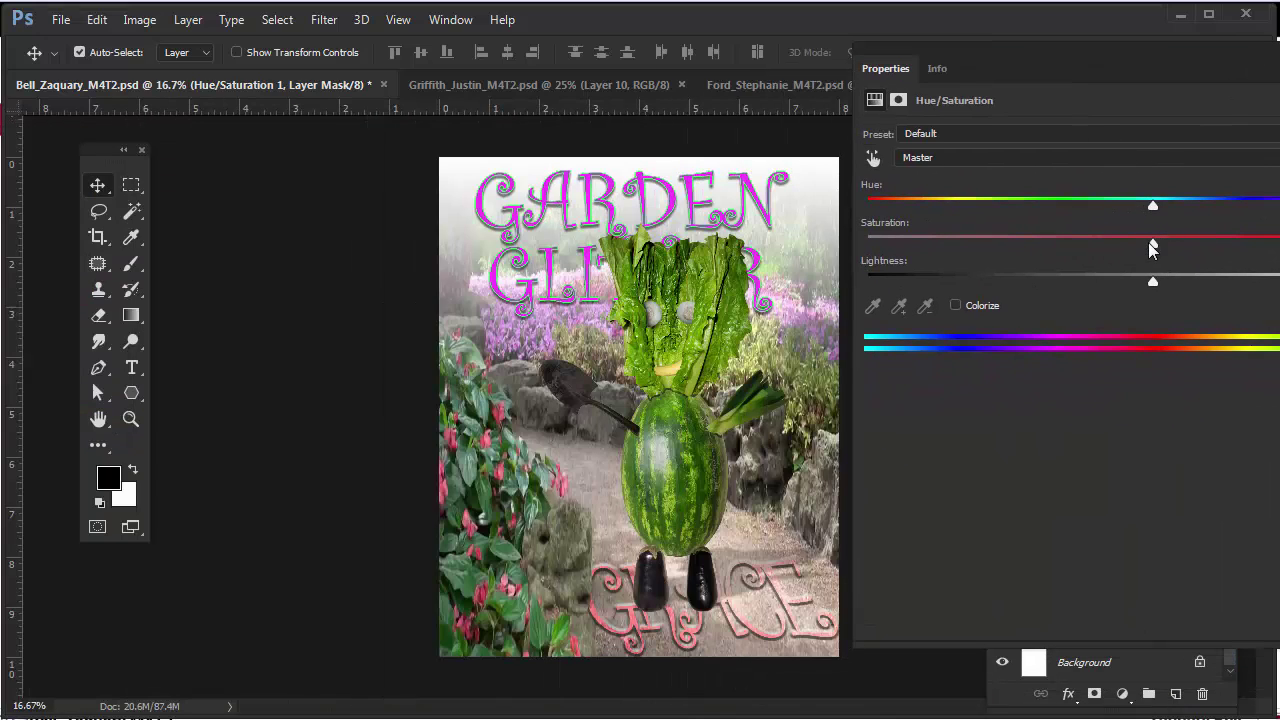
{"action": "left_click_drag", "start_coordinate": [1155, 243], "coordinate": [1203, 263]}
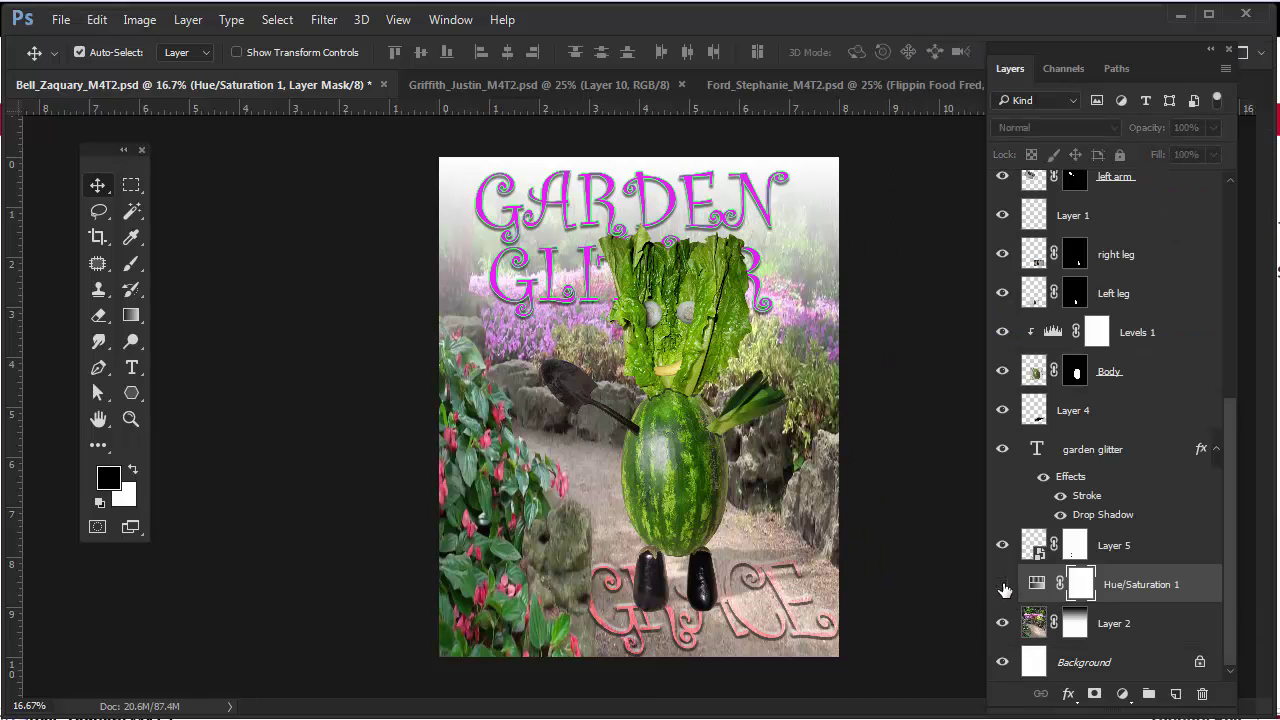
{"action": "left_click", "coordinate": [1003, 586]}
{"action": "left_click", "coordinate": [1003, 586]}
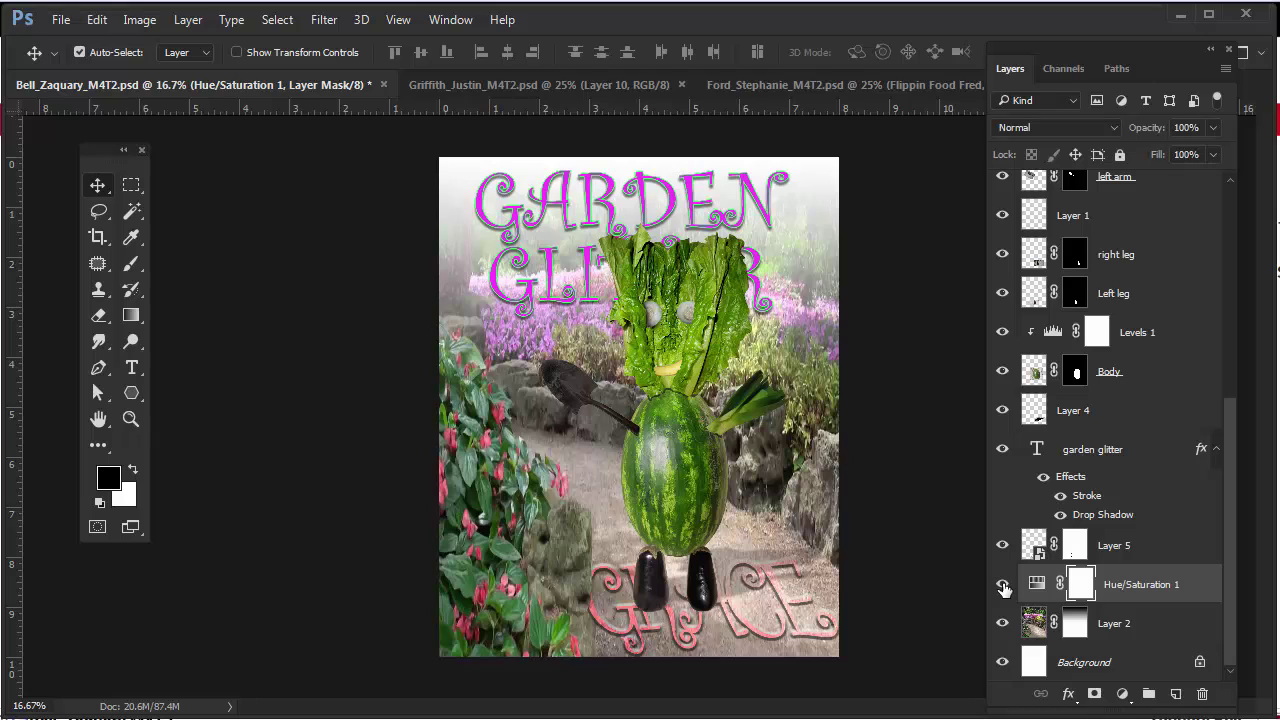